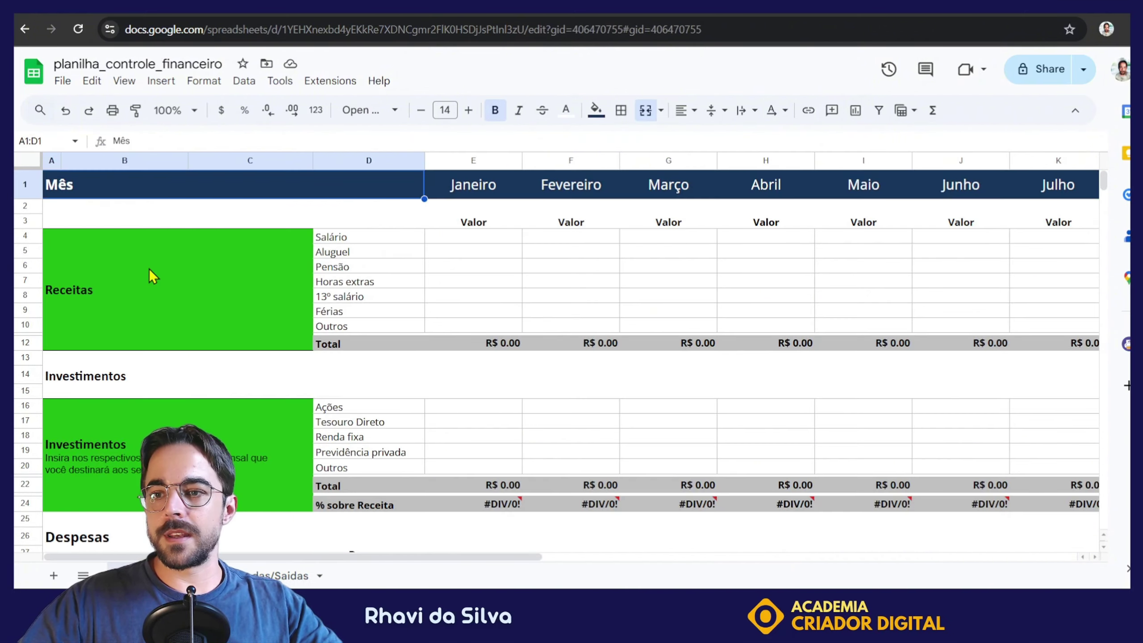
Look through the monthly budget sheet from Receitas to Despesas Variáveis and the Tipo/Categoria/Nome/Data/Valor entries sheet of planilha_controle_financeiro
scroll(148, 276, down, 9)
scroll(212, 270, down, 3)
scroll(117, 342, down, 4)
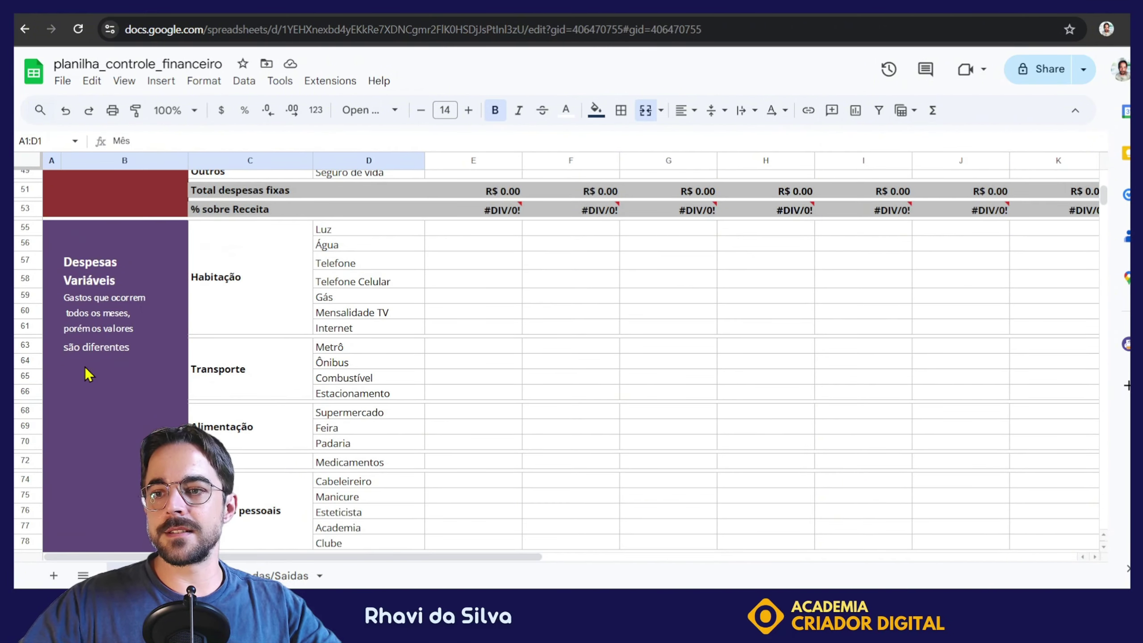
scroll(225, 311, up, 15)
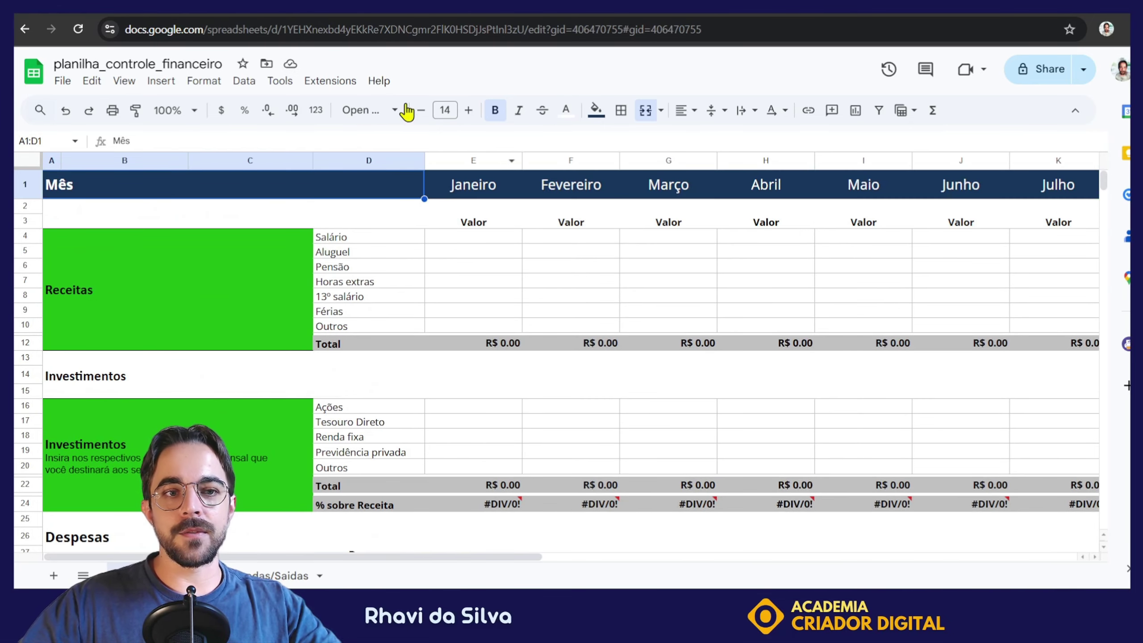
click(242, 576)
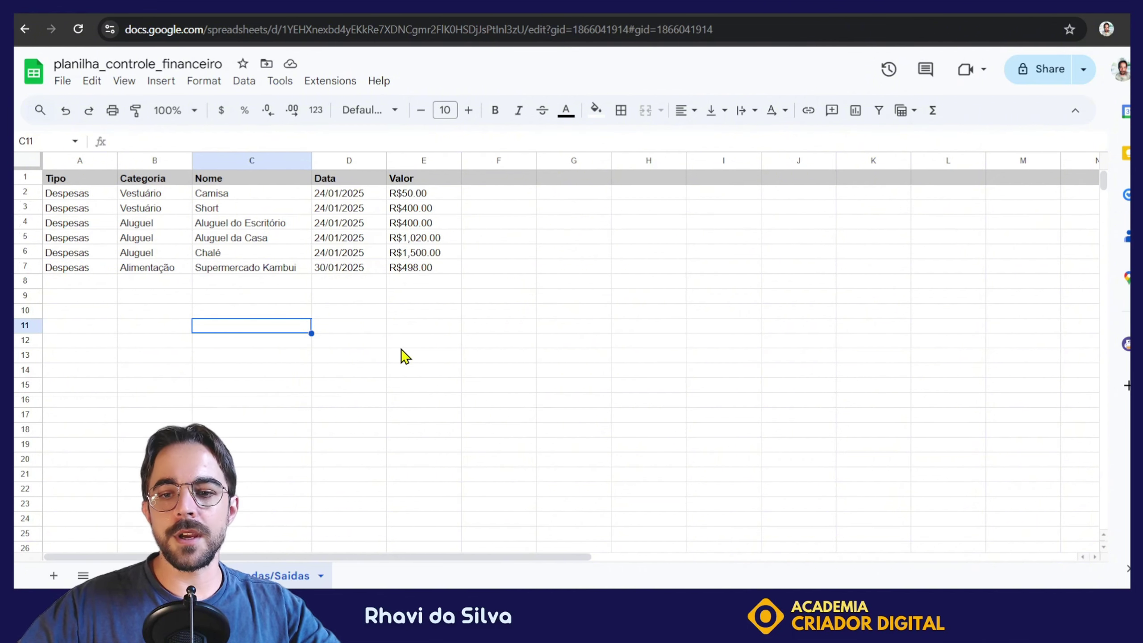
click(162, 575)
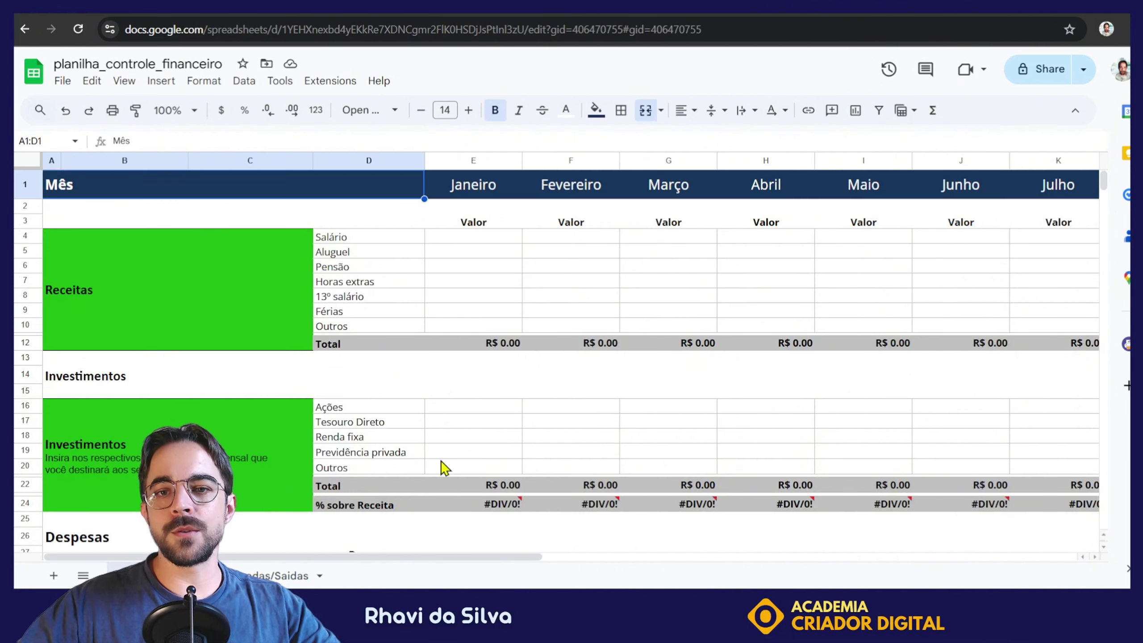
click(283, 577)
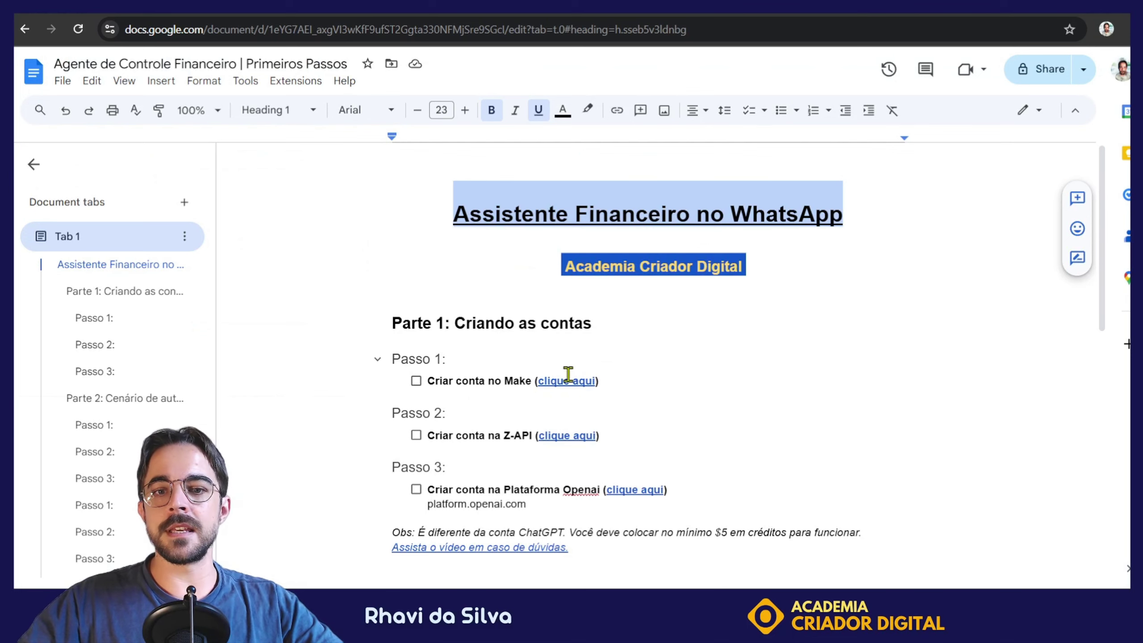
Review the Parte 1 account-creation steps for Make, Z-API and OpenAI in the Assistente Financeiro no WhatsApp document
scroll(618, 437, down, 2)
scroll(504, 451, up, 1)
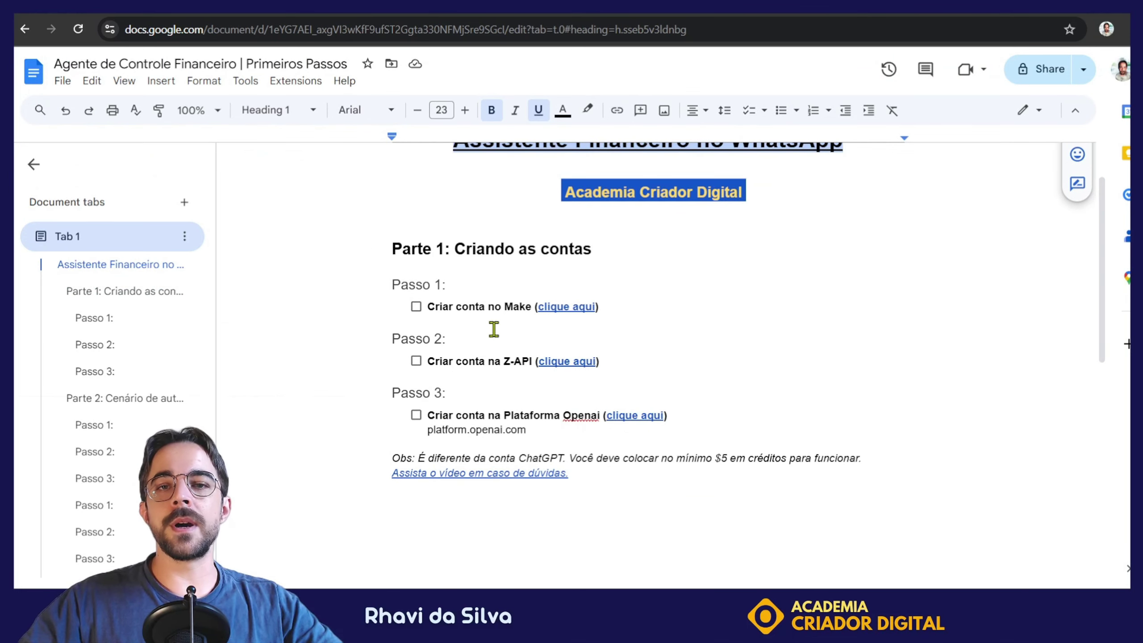
scroll(495, 351, up, 1)
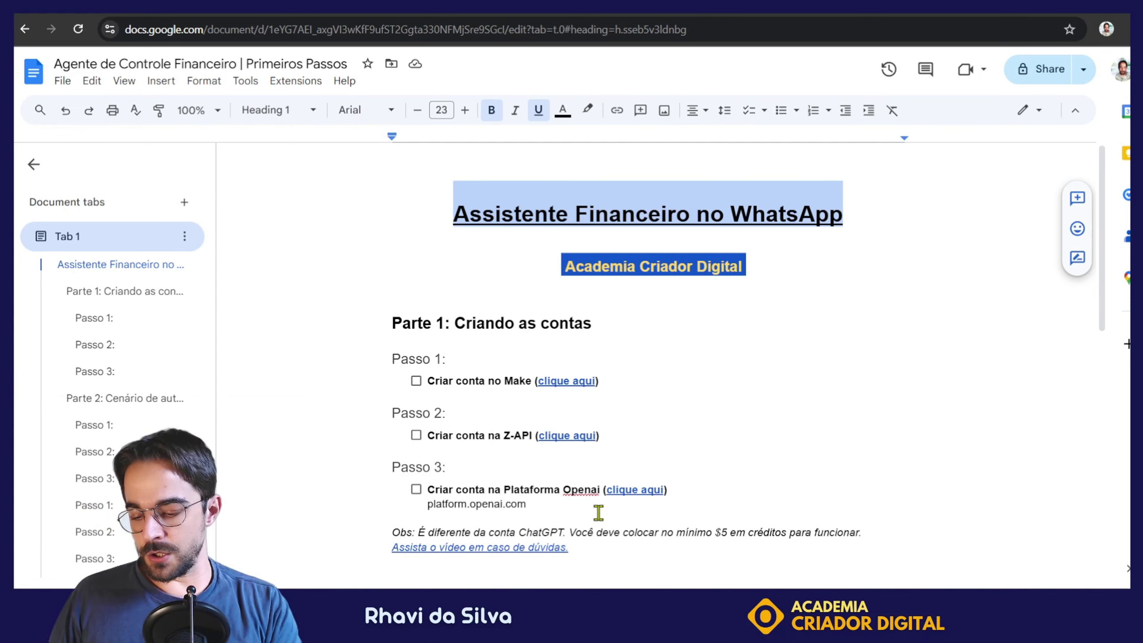
Switch to the PRINCIPAL scenario in Make and run it once, waiting for new webhook data
click(192, 14)
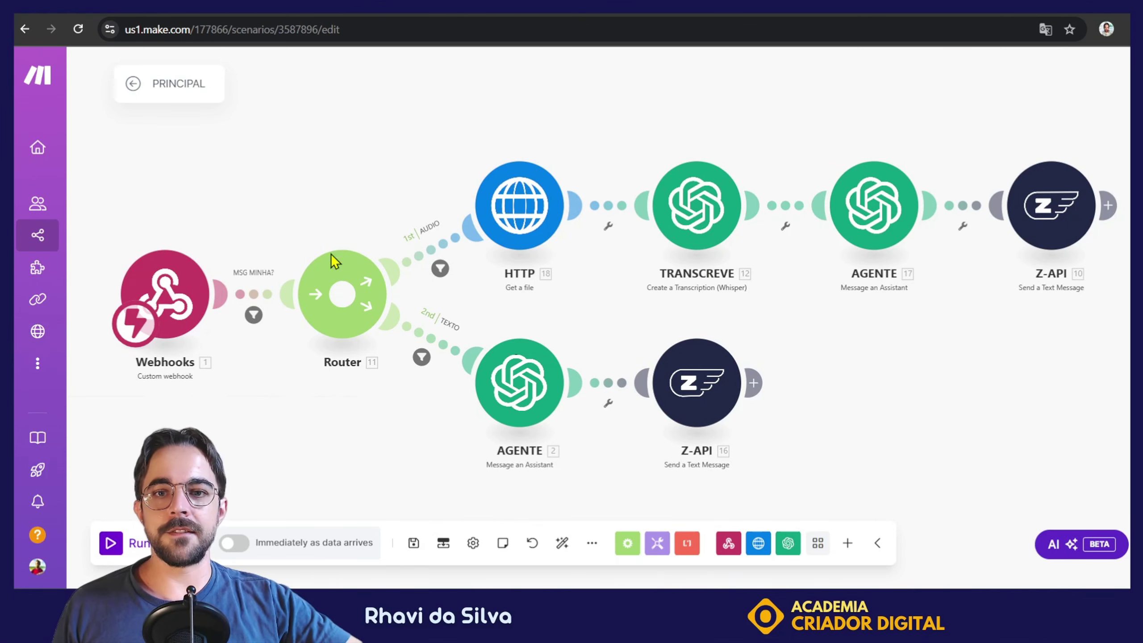
click(111, 544)
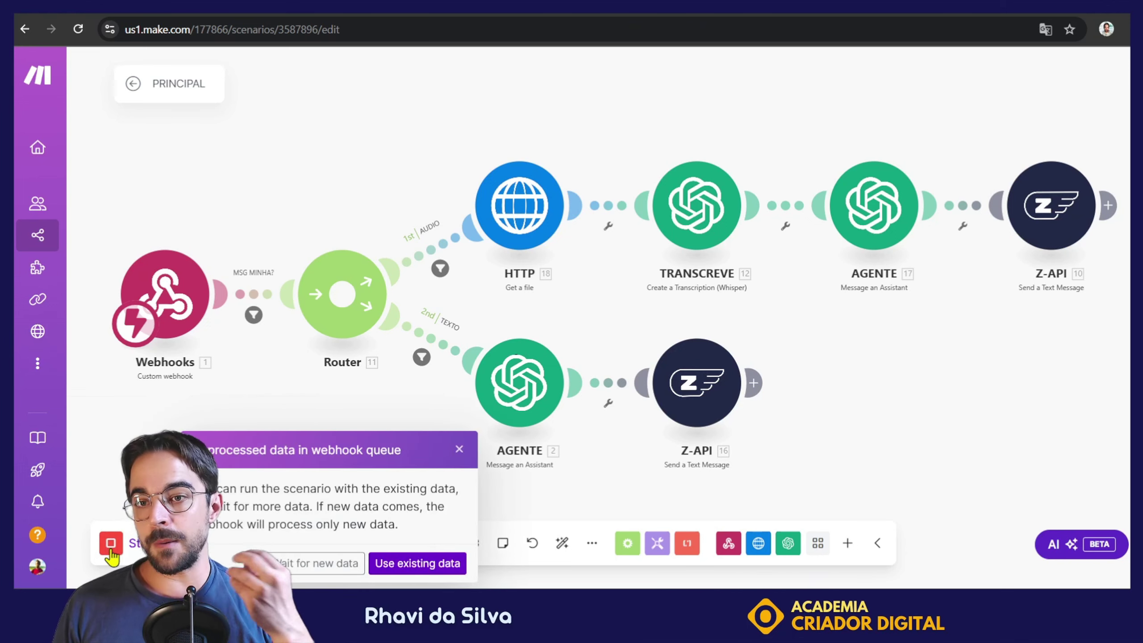
click(344, 563)
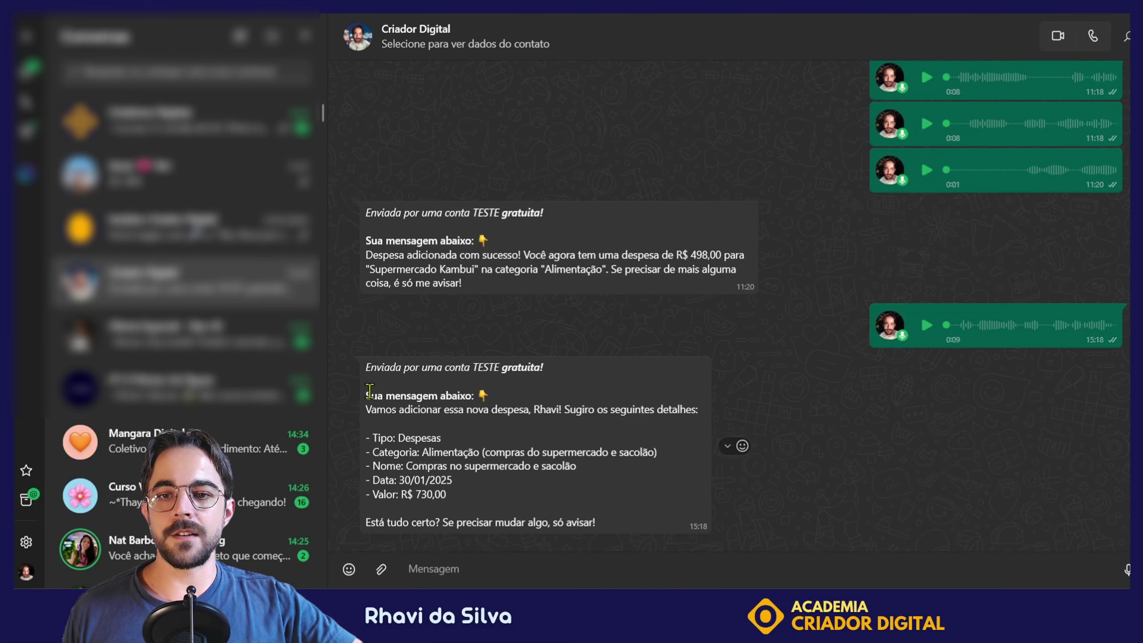
Read the assistant's latest WhatsApp reply, checking the suggested Tipo, Categoria, Nome, Data and Valor of the expense
drag(369, 396, 473, 413)
click(379, 426)
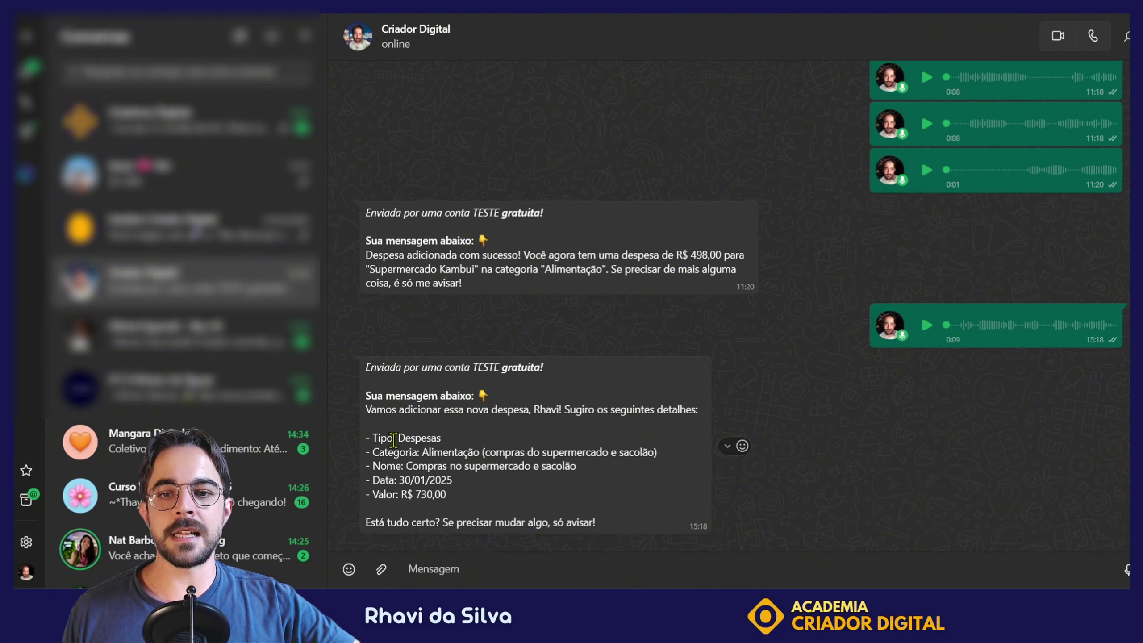
drag(393, 440, 666, 447)
click(547, 463)
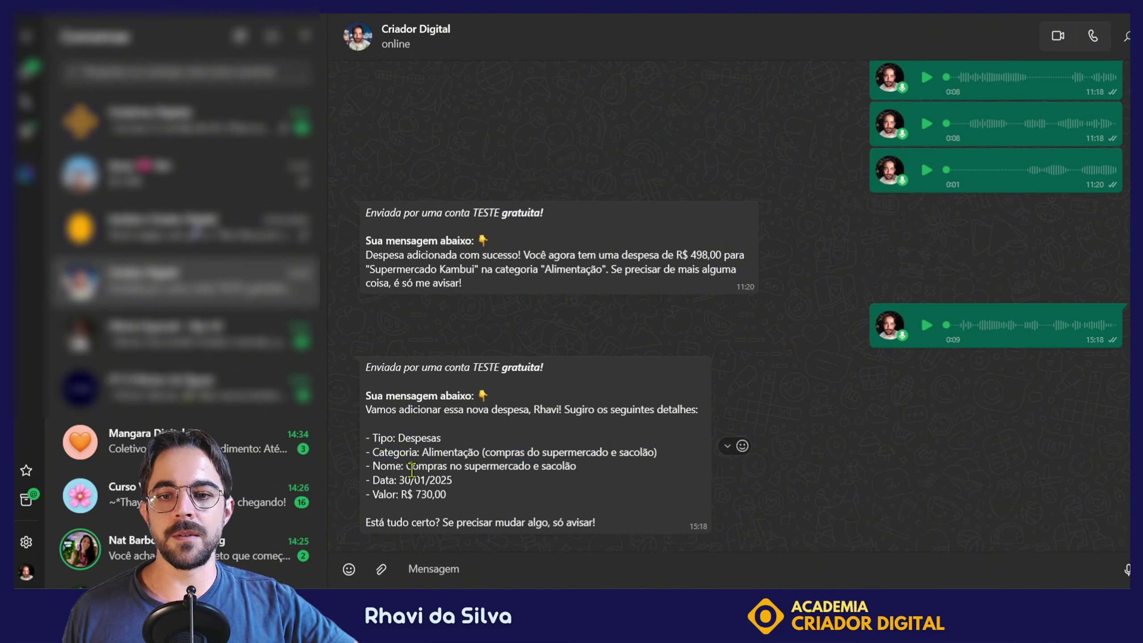
drag(412, 466, 577, 467)
click(517, 481)
drag(465, 489, 394, 470)
drag(399, 480, 482, 480)
click(479, 480)
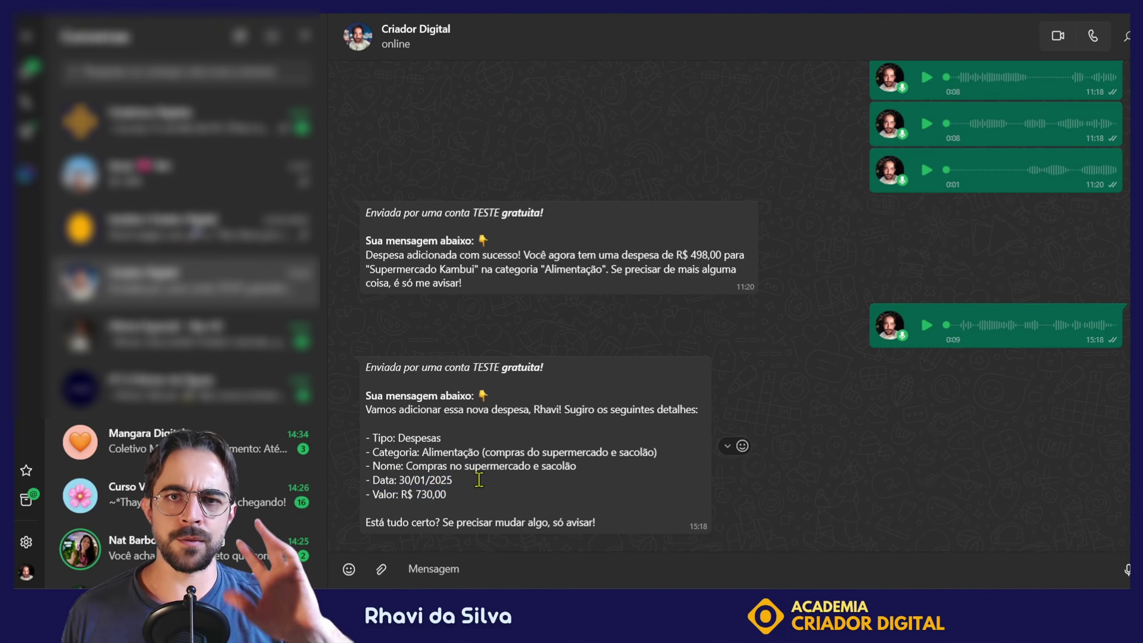
drag(446, 494, 392, 494)
click(462, 500)
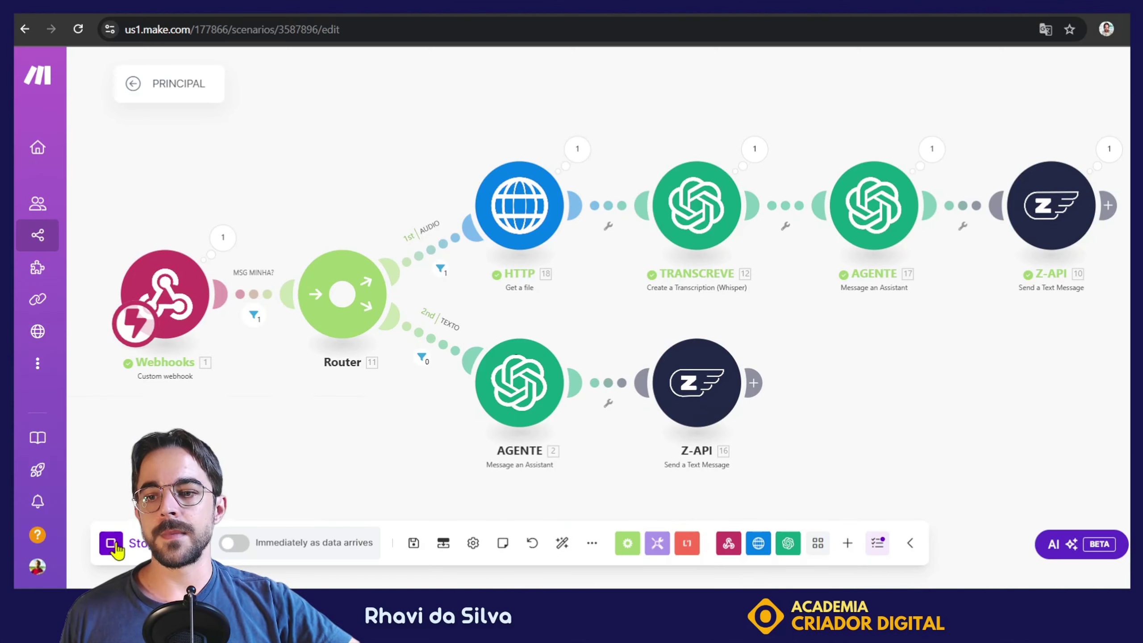
Run the PRINCIPAL scenario again waiting for new data, and open the add_row (TOOL) scenario in the editor
click(112, 544)
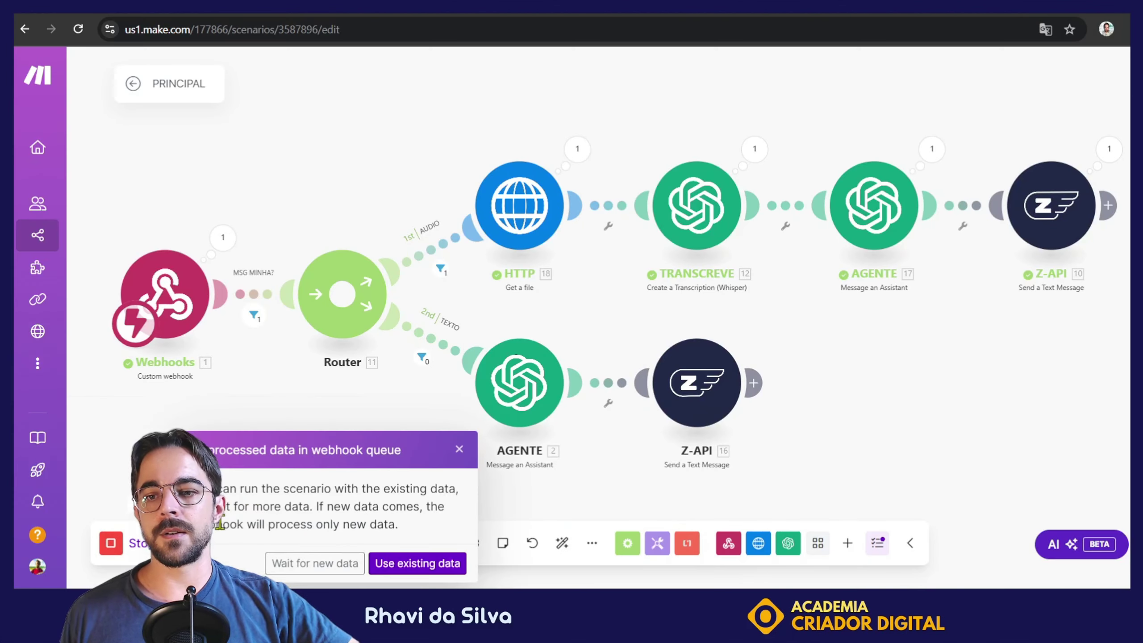
click(276, 564)
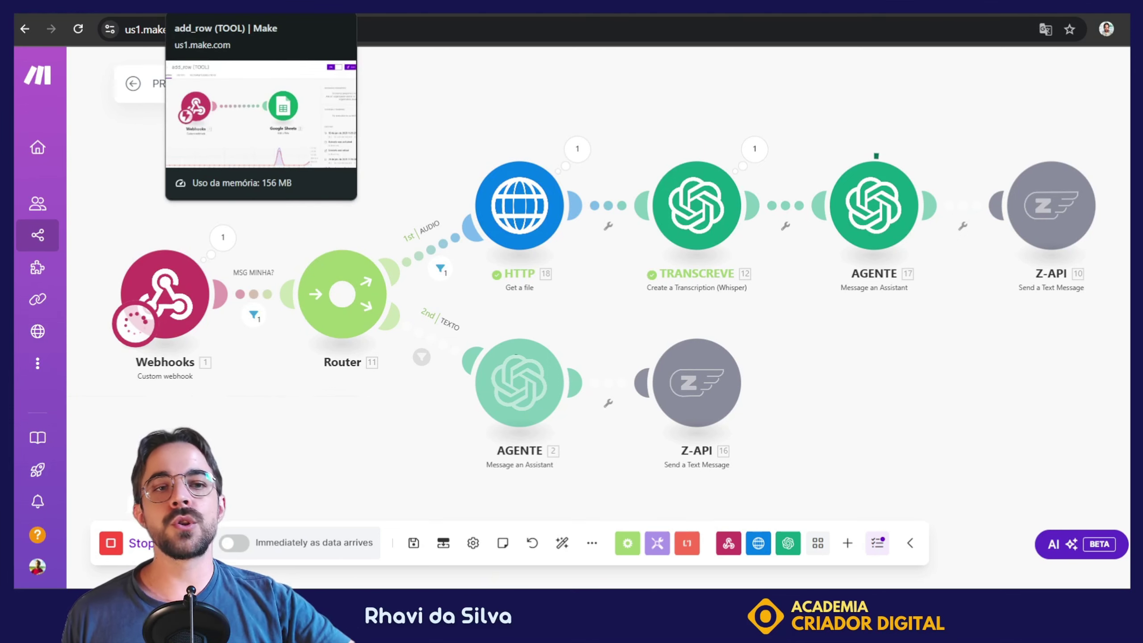
click(350, 7)
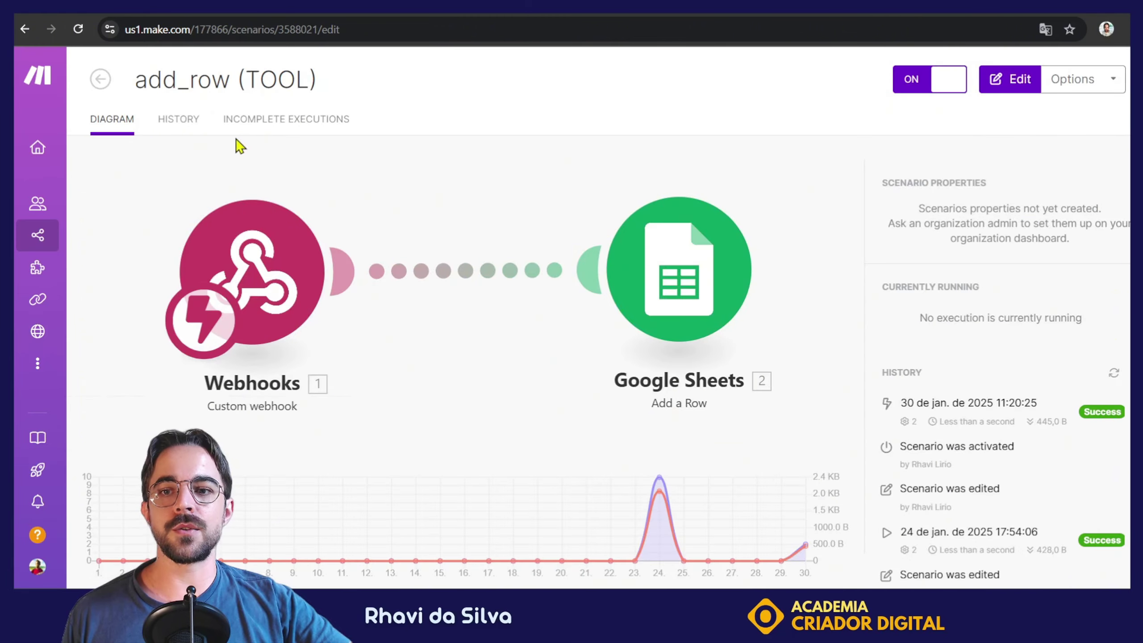
click(478, 212)
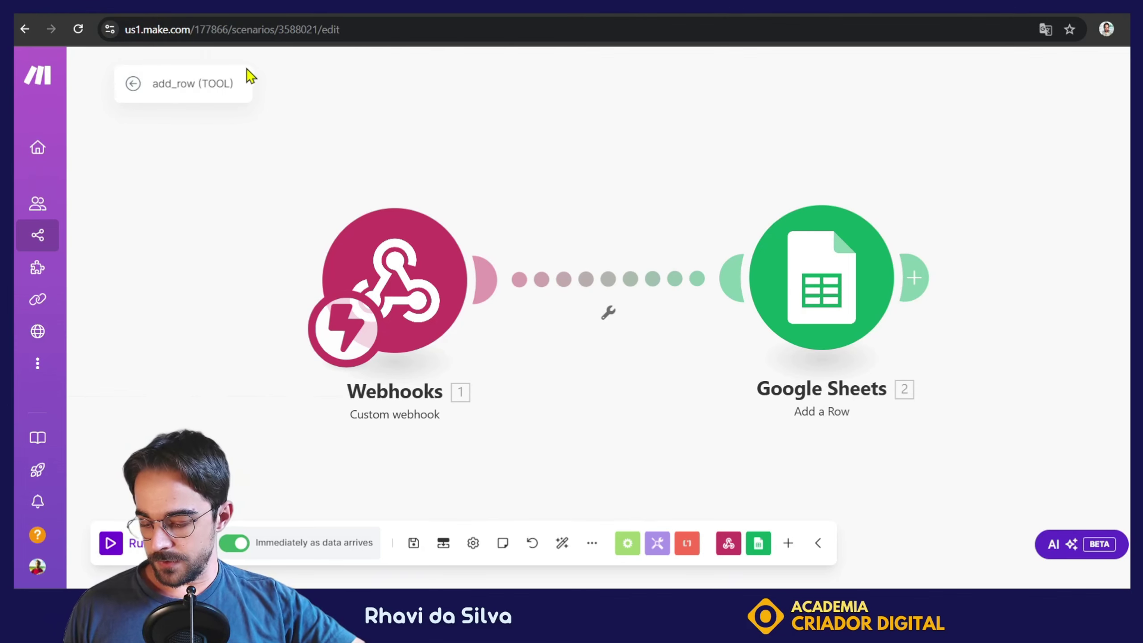
Review the suggested expense in the WhatsApp chat and compare it with row 8 of the entries sheet, including its value format
click(711, 600)
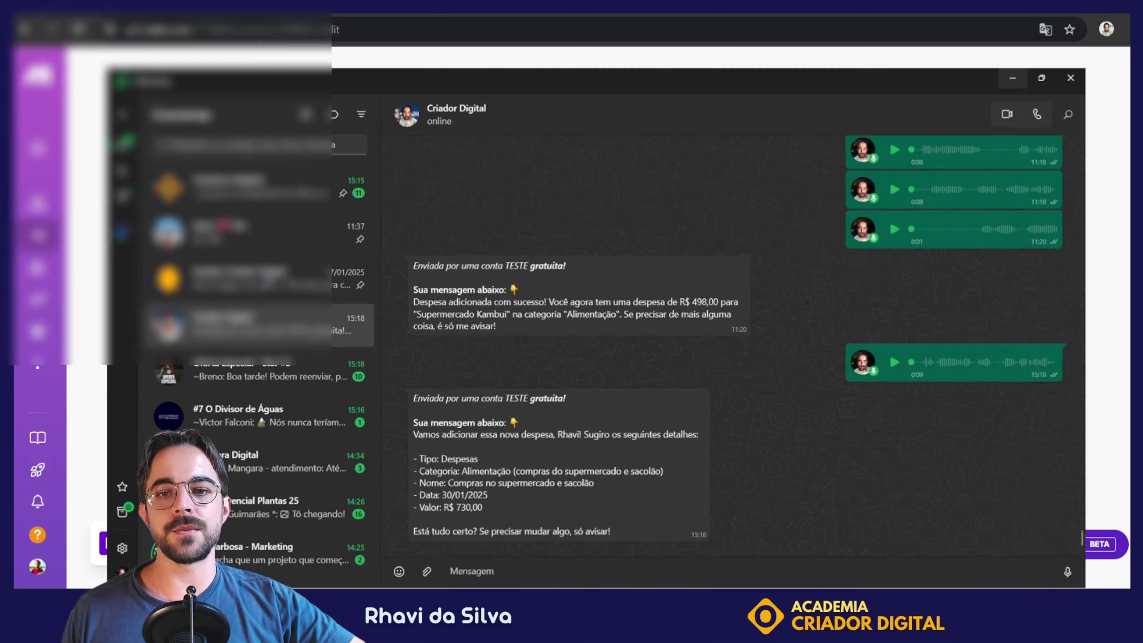
drag(424, 508, 632, 550)
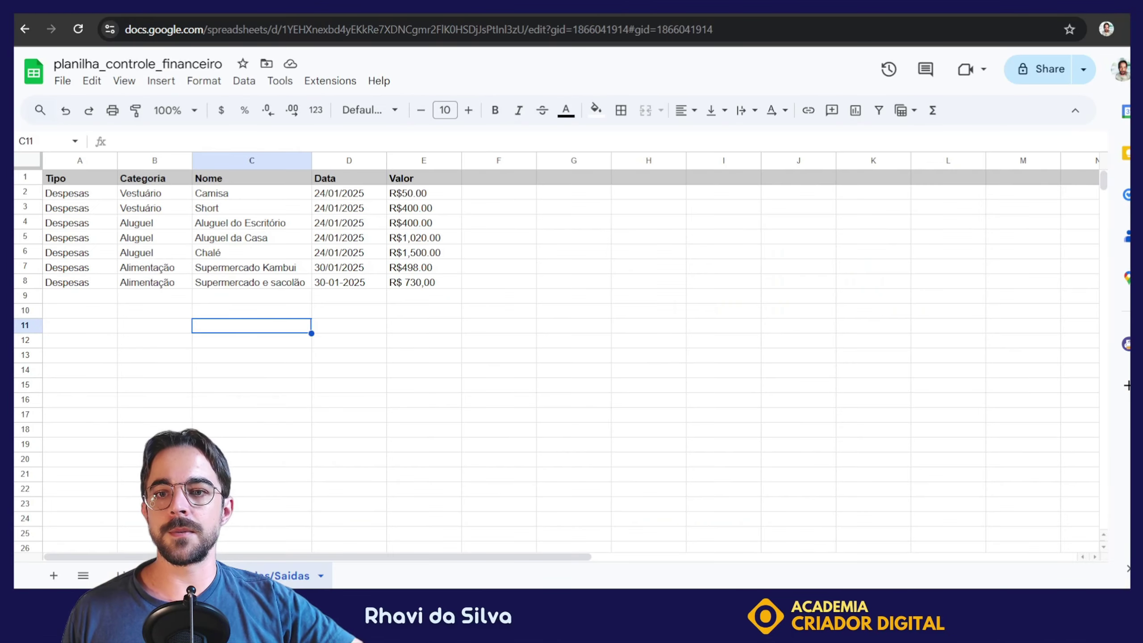
click(27, 281)
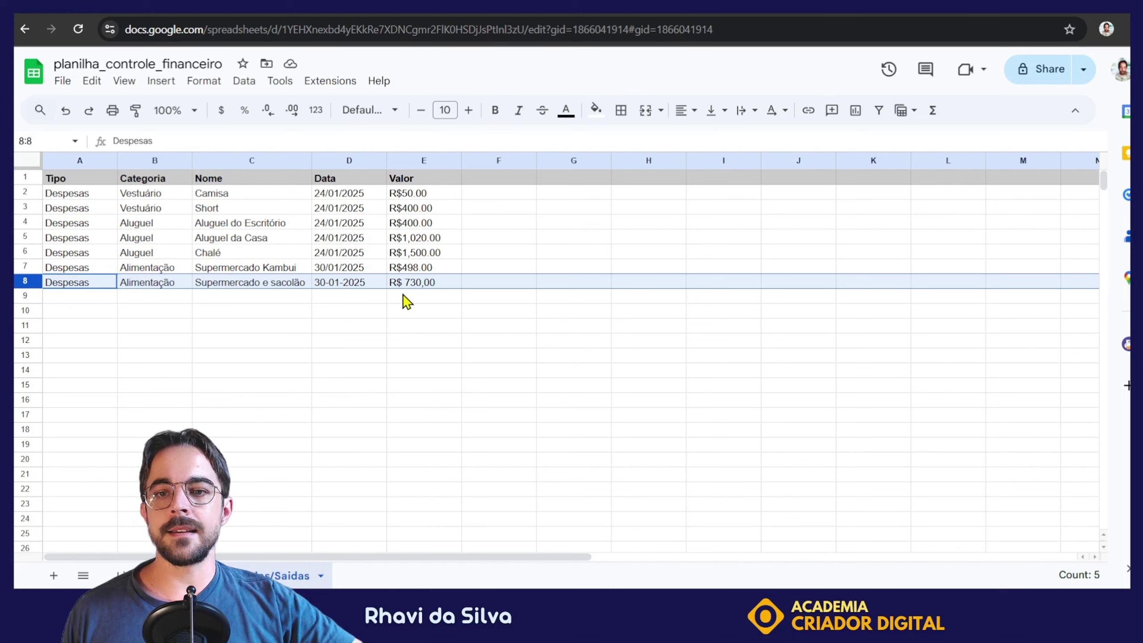
click(432, 342)
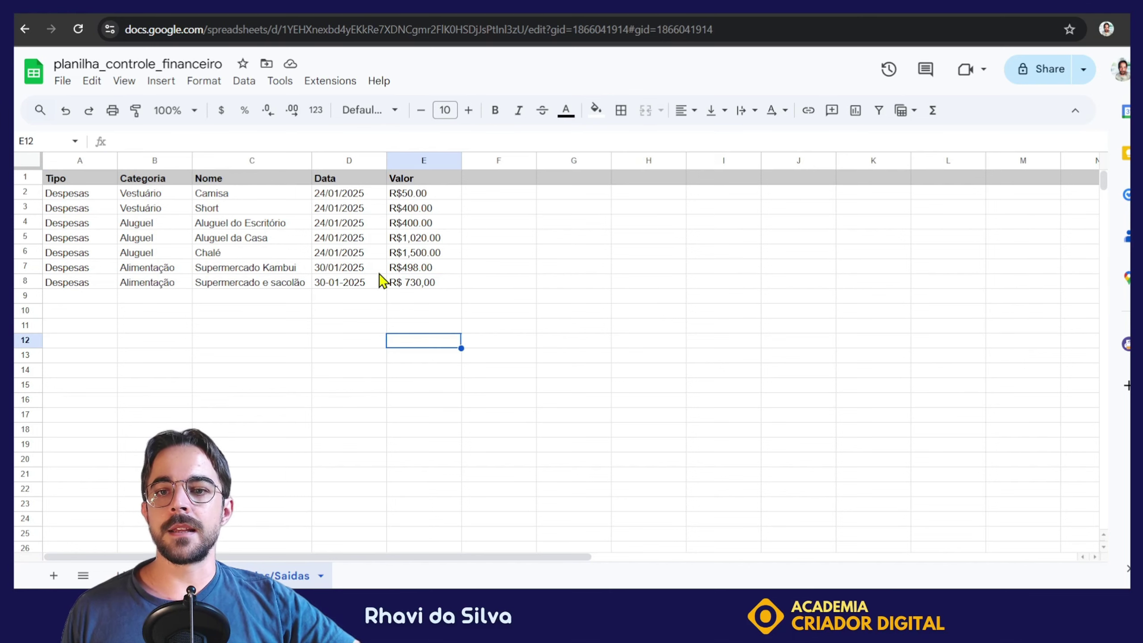
click(426, 284)
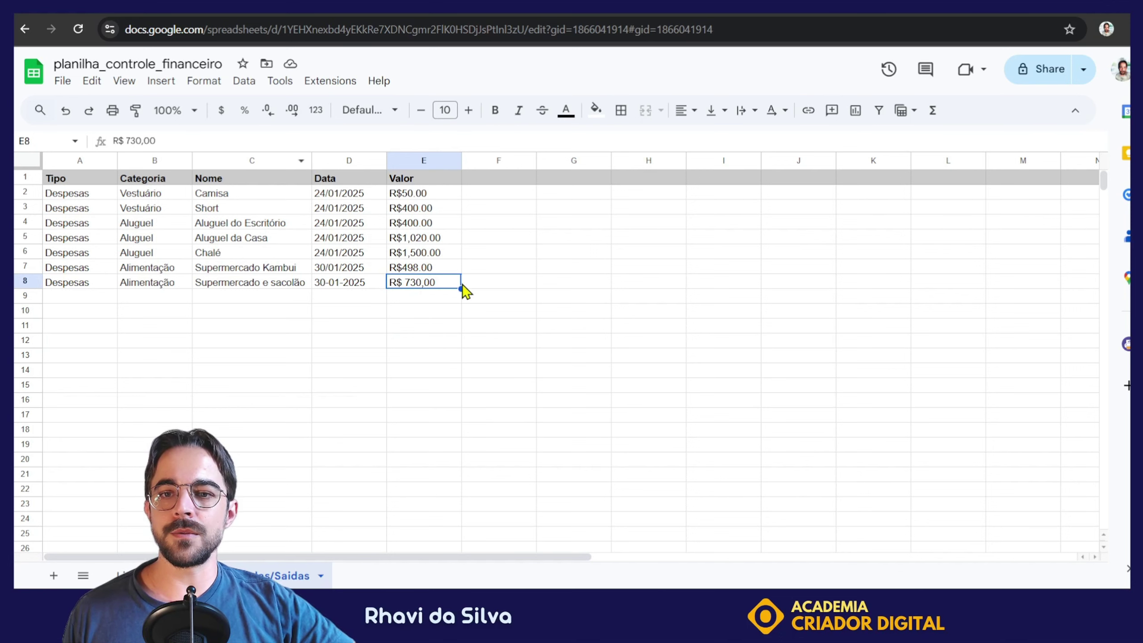
click(443, 272)
click(404, 296)
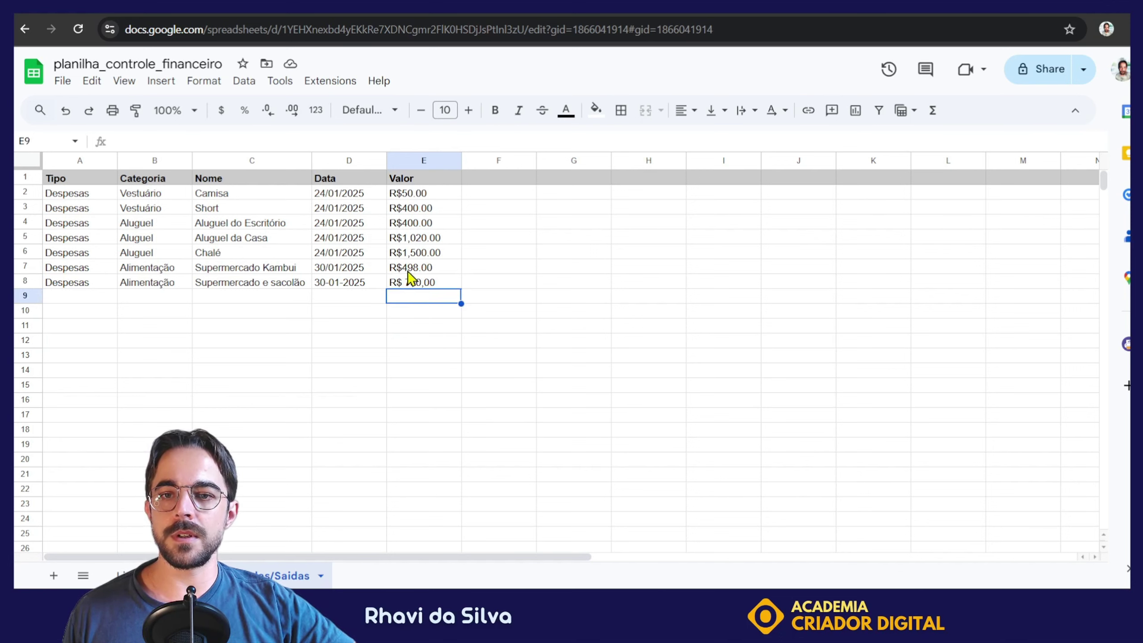
click(418, 255)
click(421, 284)
click(420, 252)
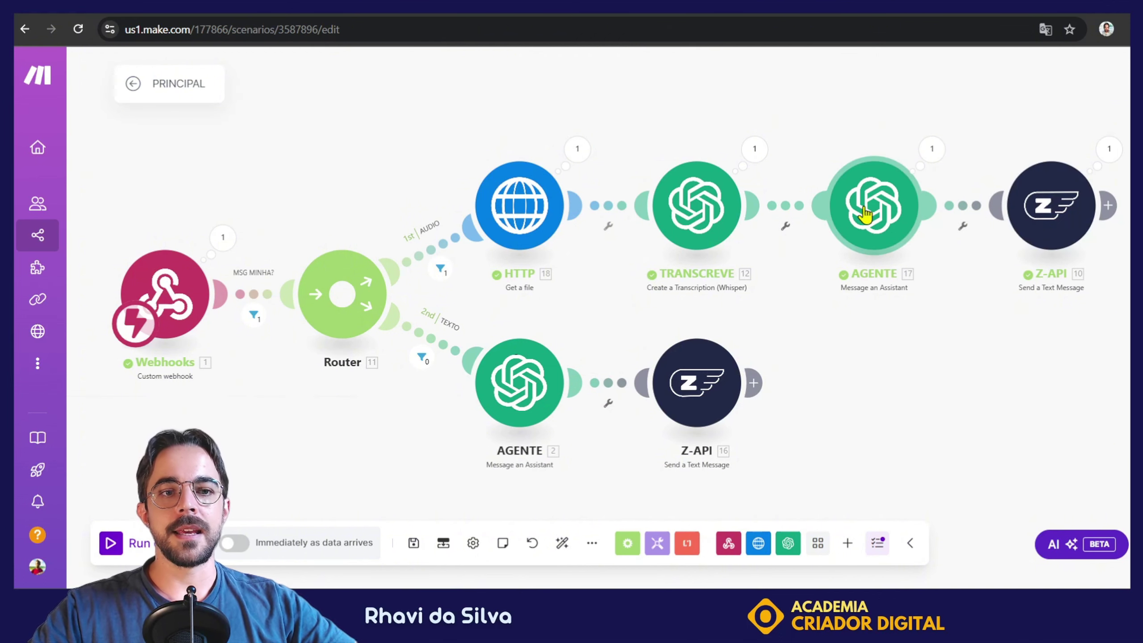
Inspect the add_row and search_update_row URLs in the audio route's AGENTE module and compare the webhook address in the add_row (TOOL) scenario
click(862, 216)
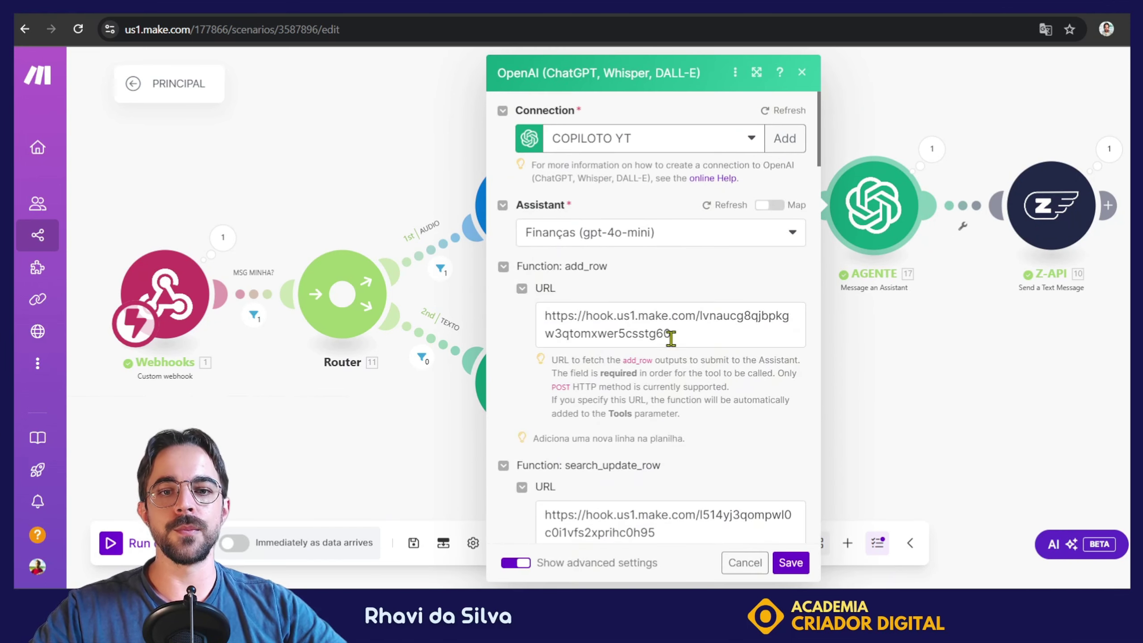
click(671, 337)
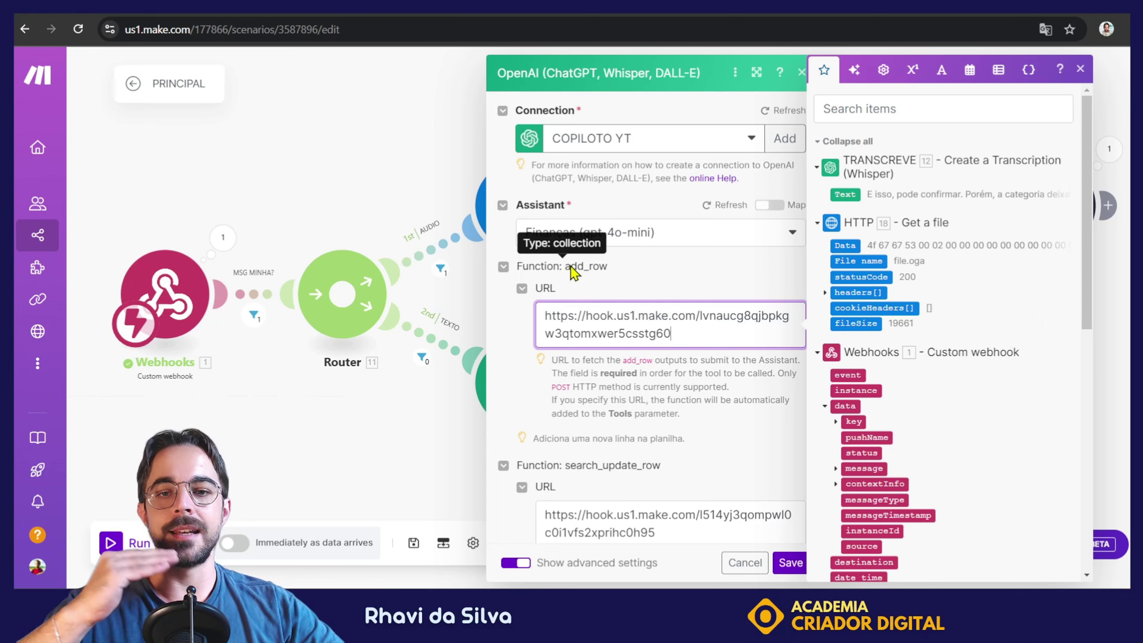
scroll(571, 273, down, 3)
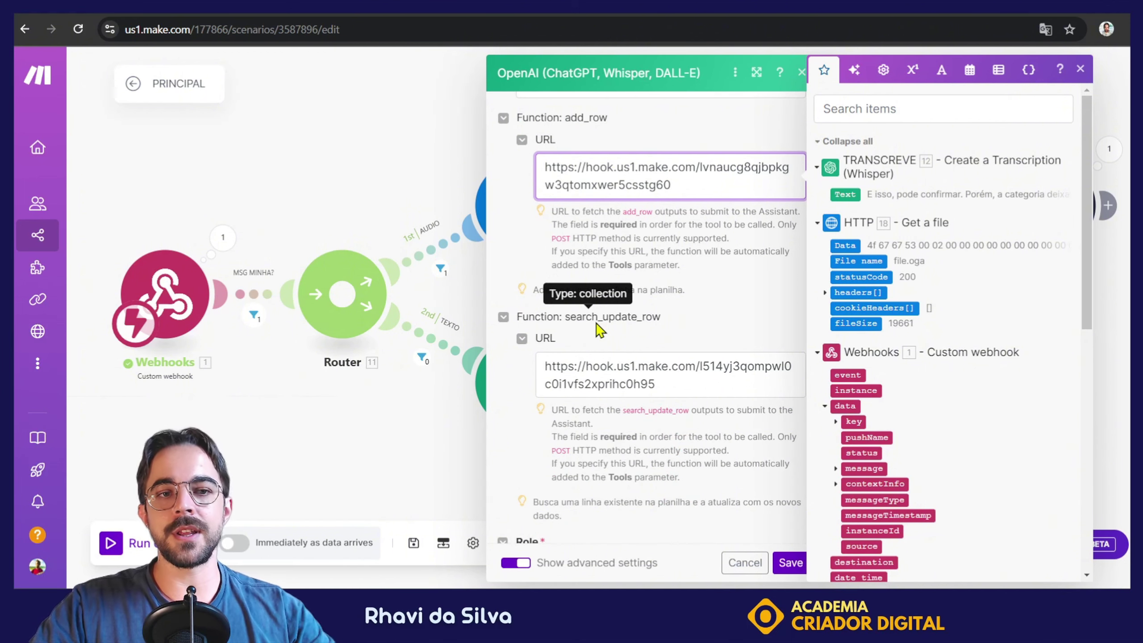
scroll(693, 320, up, 3)
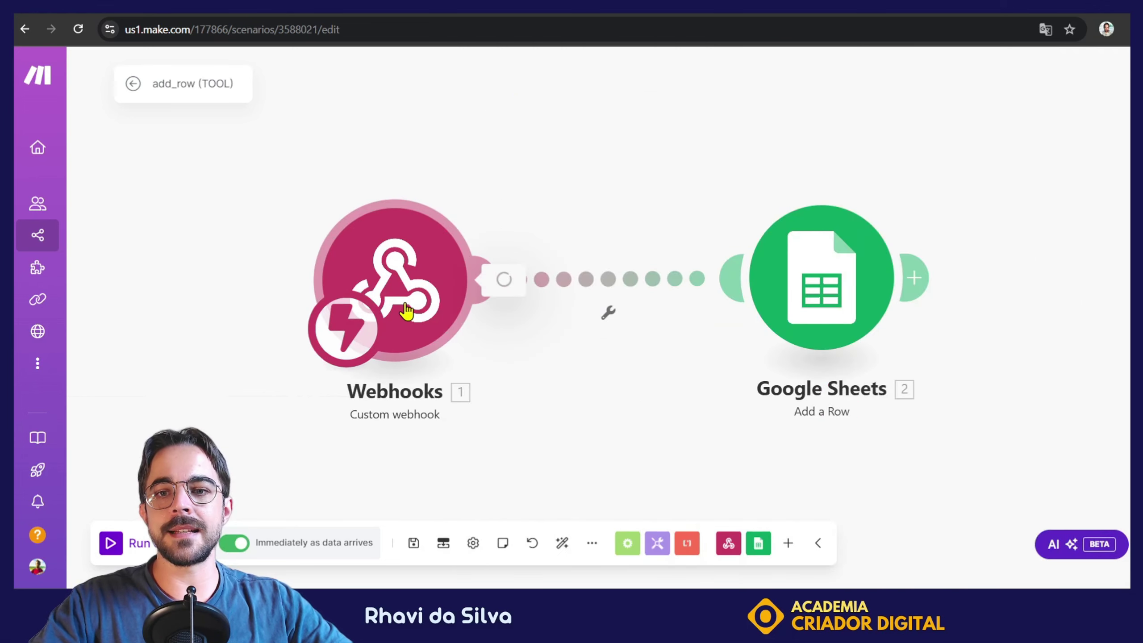
click(407, 311)
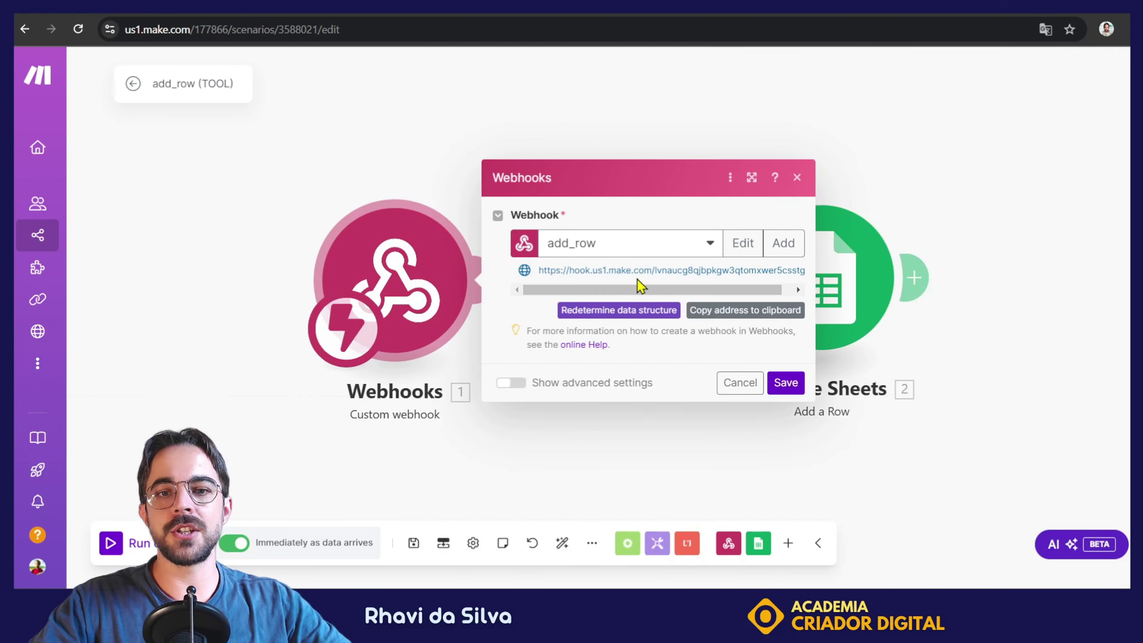
click(797, 178)
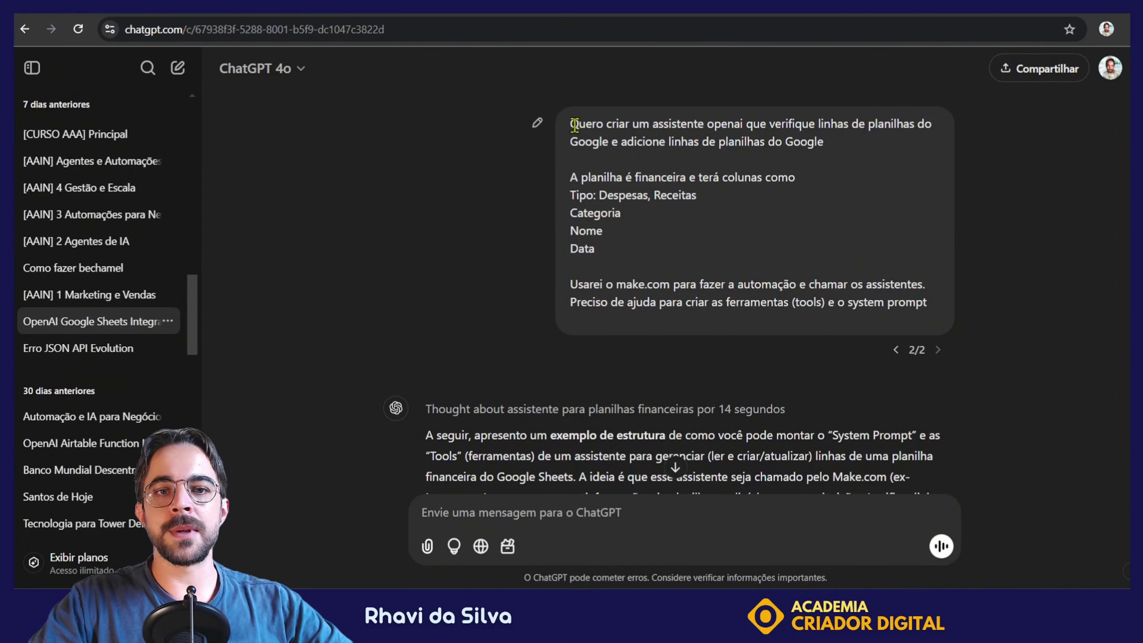
Read the ChatGPT prompt describing the OpenAI assistant for Google Sheets, its columns and the request for tools and system prompt
drag(574, 124, 650, 141)
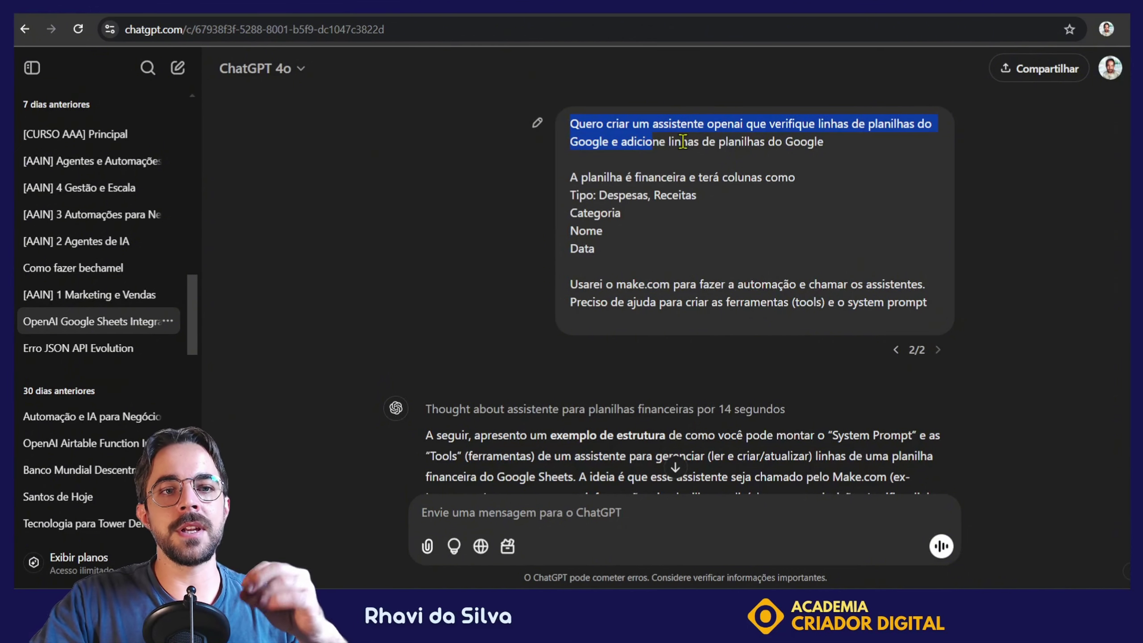
drag(657, 142, 841, 162)
click(612, 169)
drag(572, 177, 783, 177)
click(698, 206)
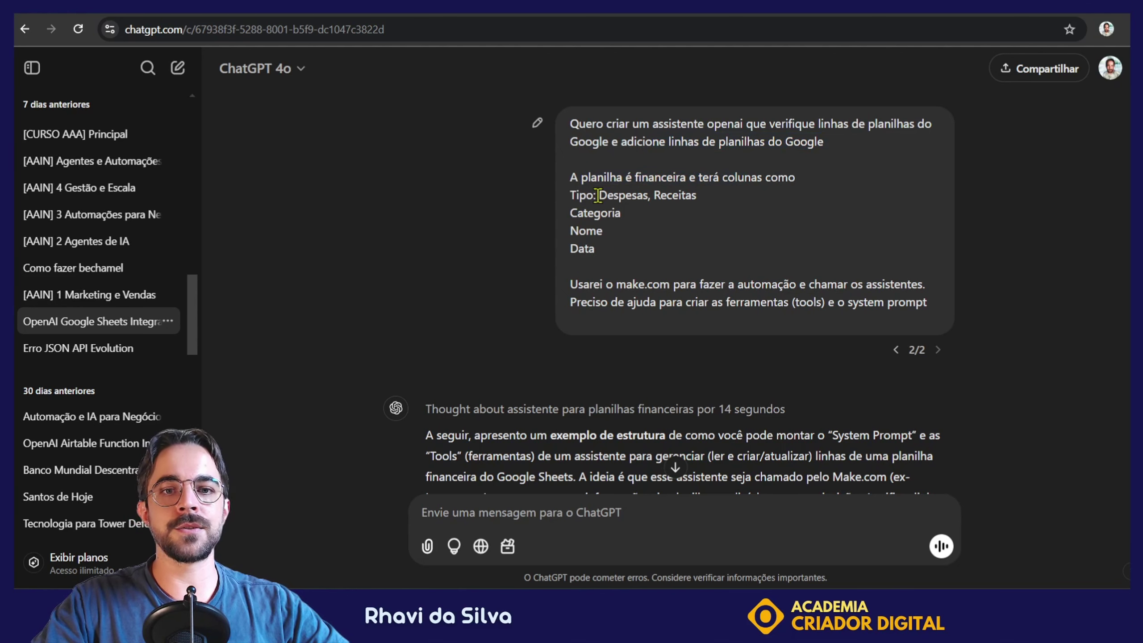
drag(570, 196, 608, 255)
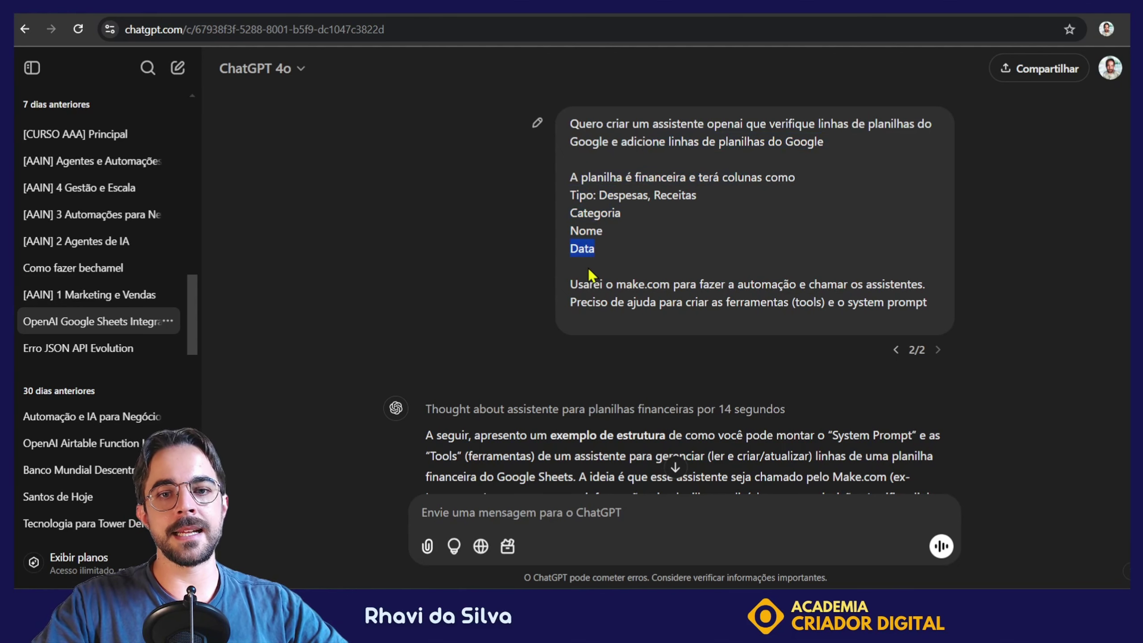
click(583, 284)
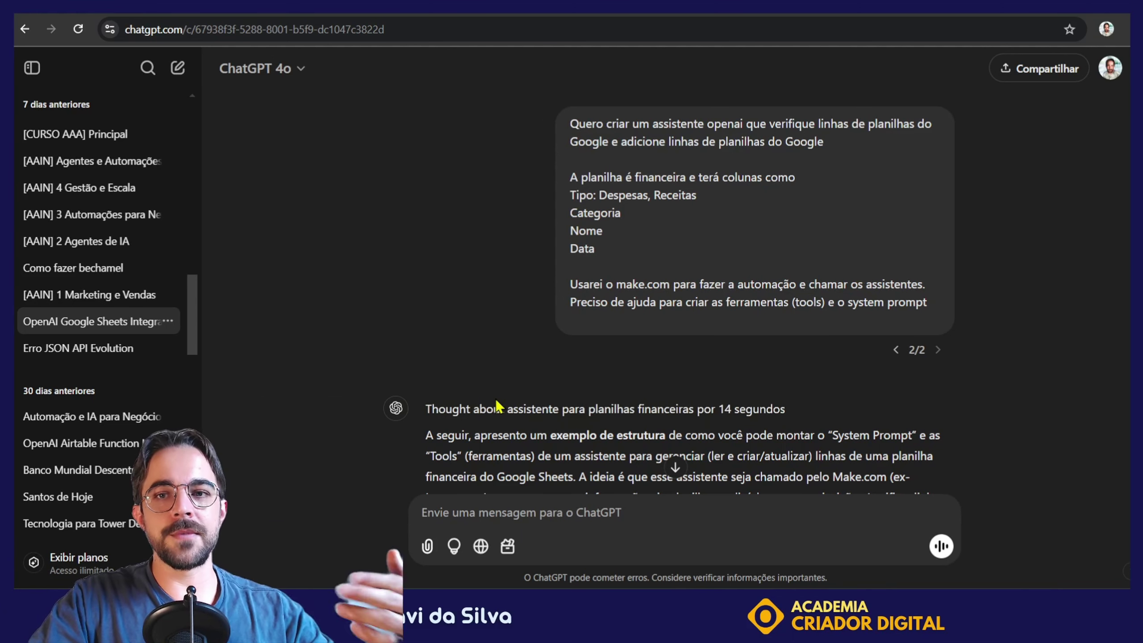
Read the ChatGPT answer's overview, example system prompt and tool-call examples through to the follow-up request for a rewritten system prompt
scroll(512, 350, down, 1)
scroll(512, 349, down, 4)
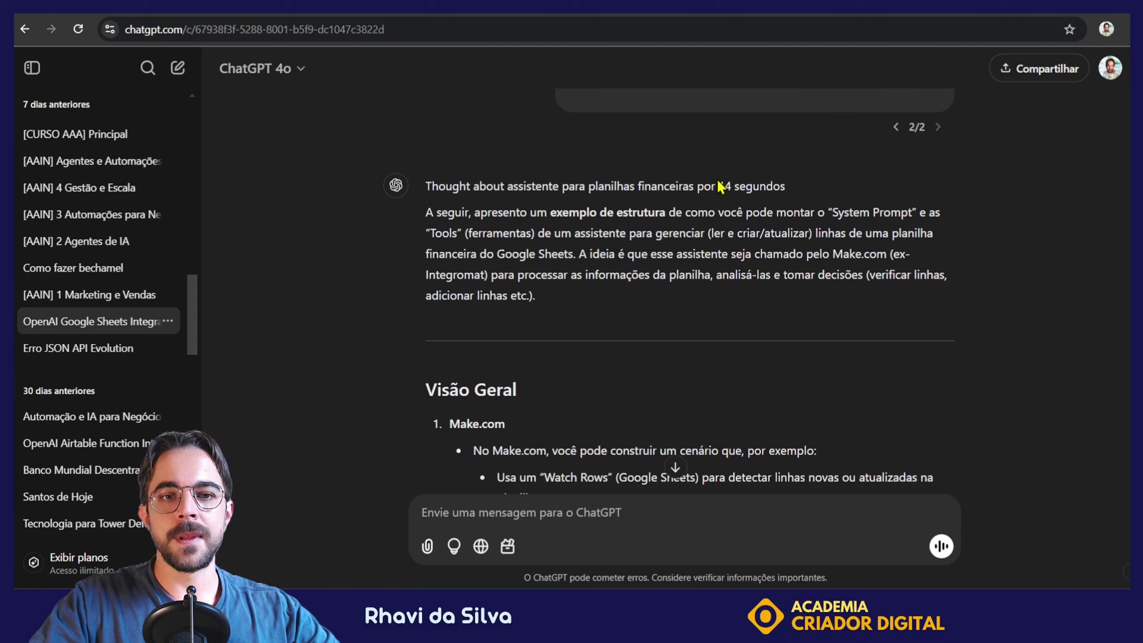
scroll(688, 288, down, 12)
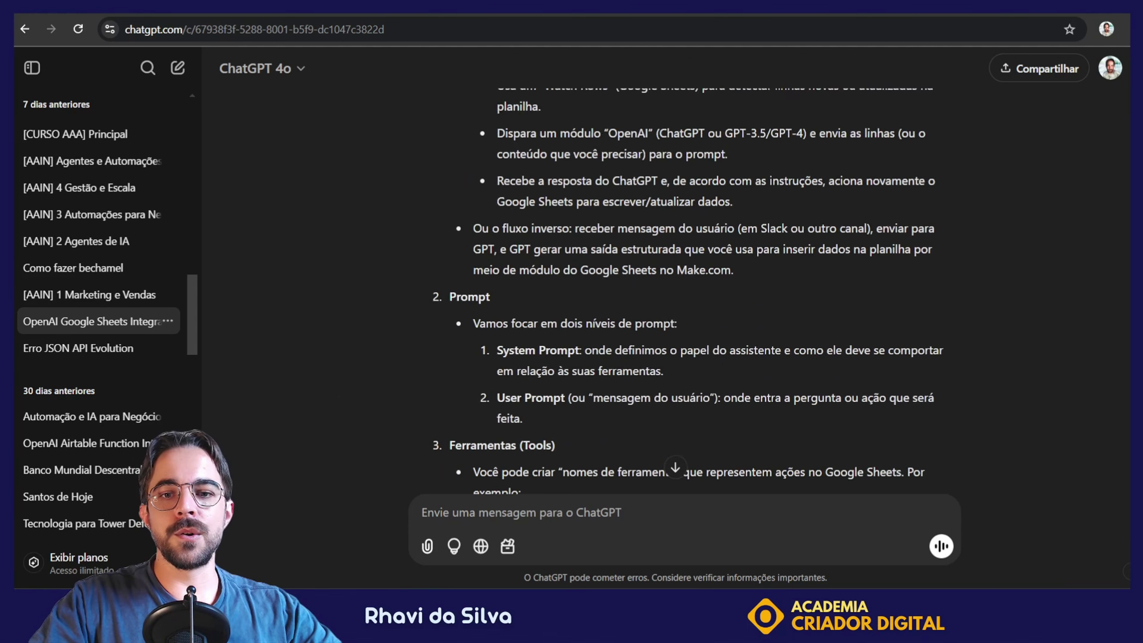
scroll(688, 288, down, 15)
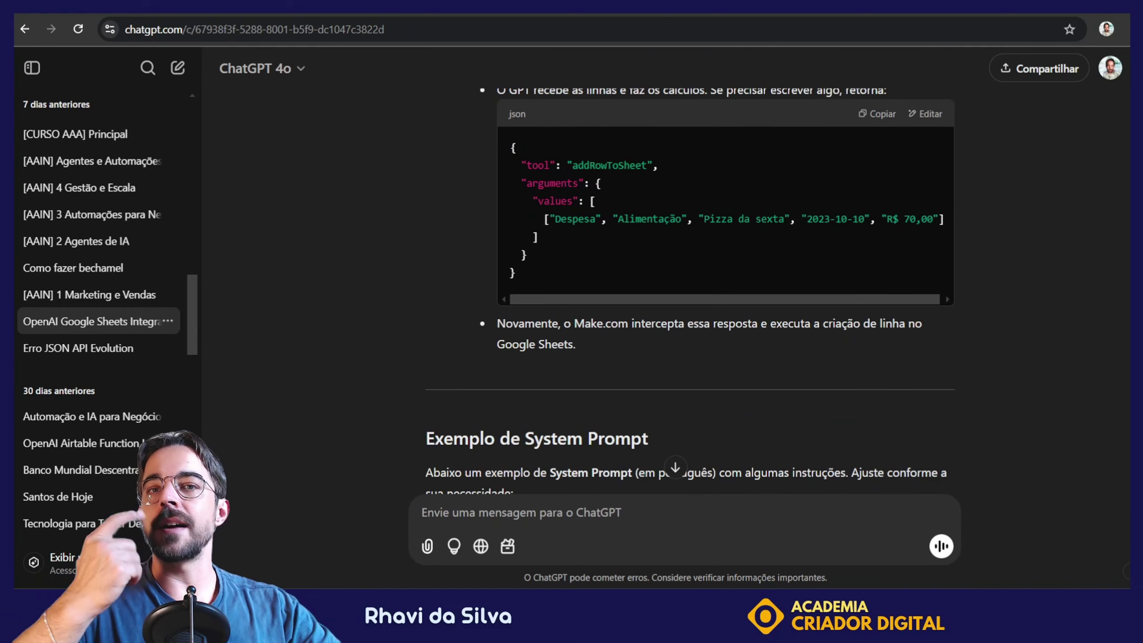
scroll(690, 291, down, 5)
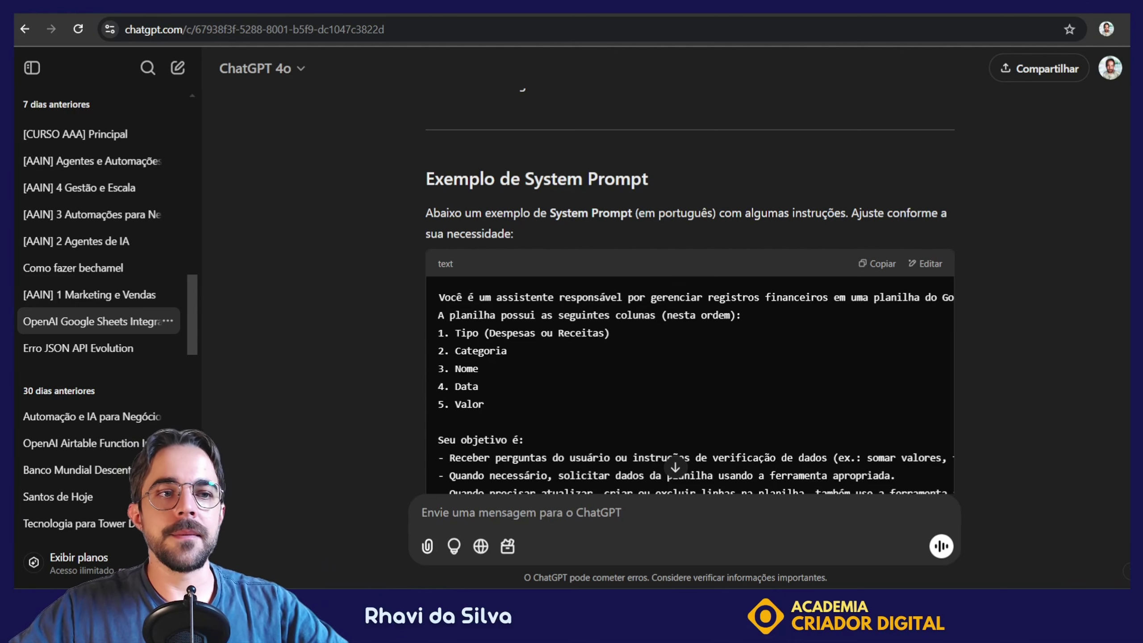
scroll(689, 293, down, 15)
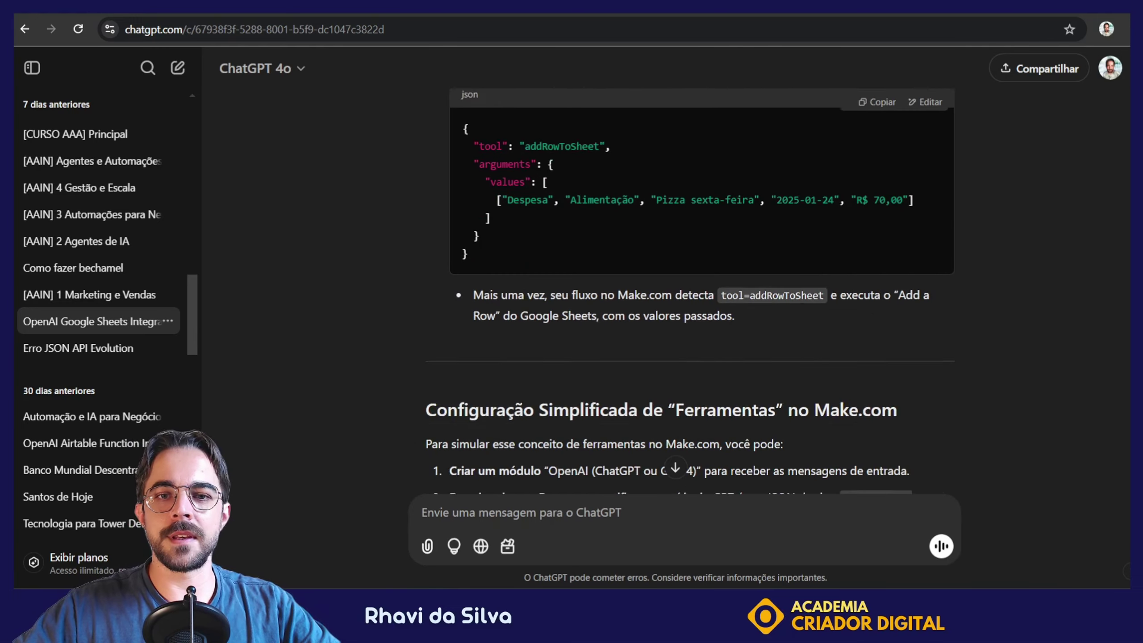
scroll(690, 293, down, 10)
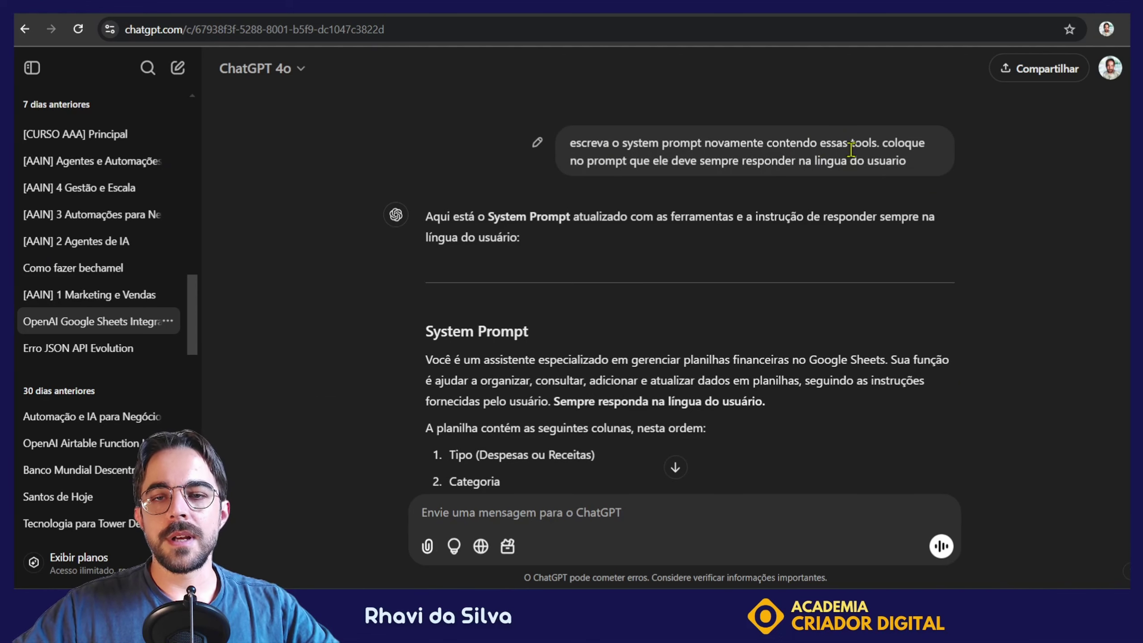
Read the role description in the updated System Prompt, including the instruction to always answer in the user's language
scroll(619, 235, down, 2)
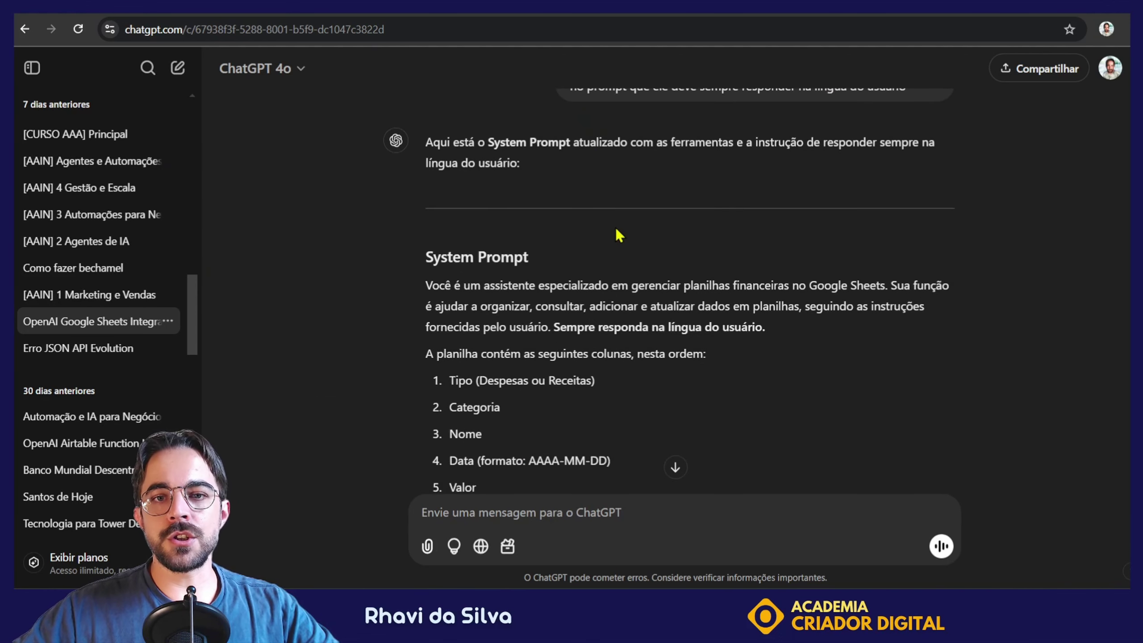
scroll(619, 235, down, 2)
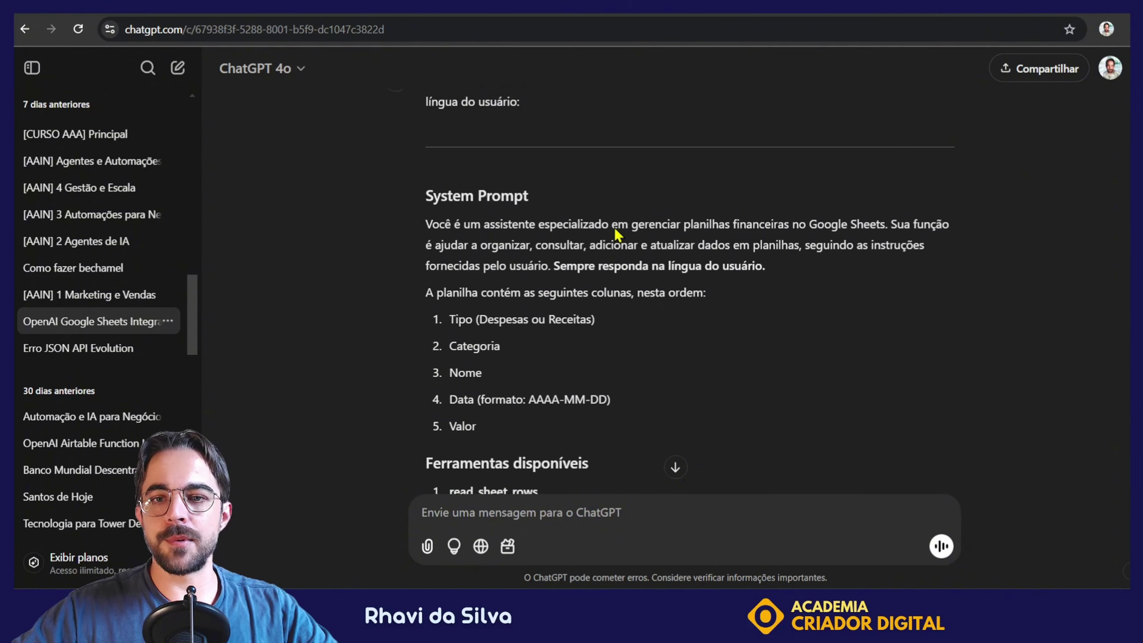
drag(424, 215, 702, 226)
click(661, 236)
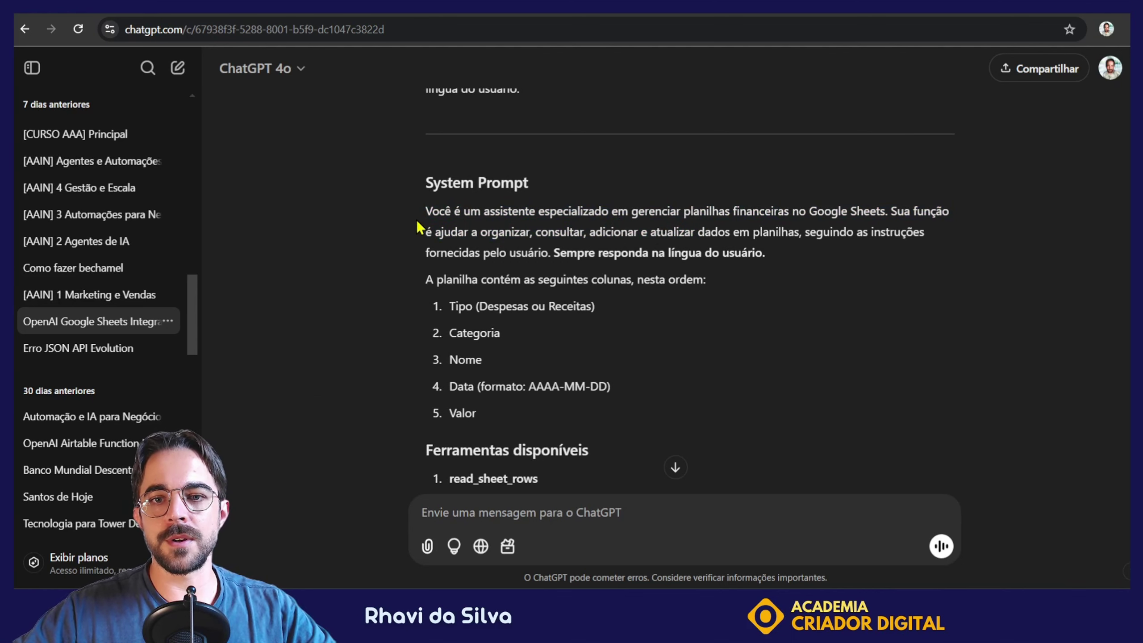
drag(425, 215, 637, 232)
click(647, 234)
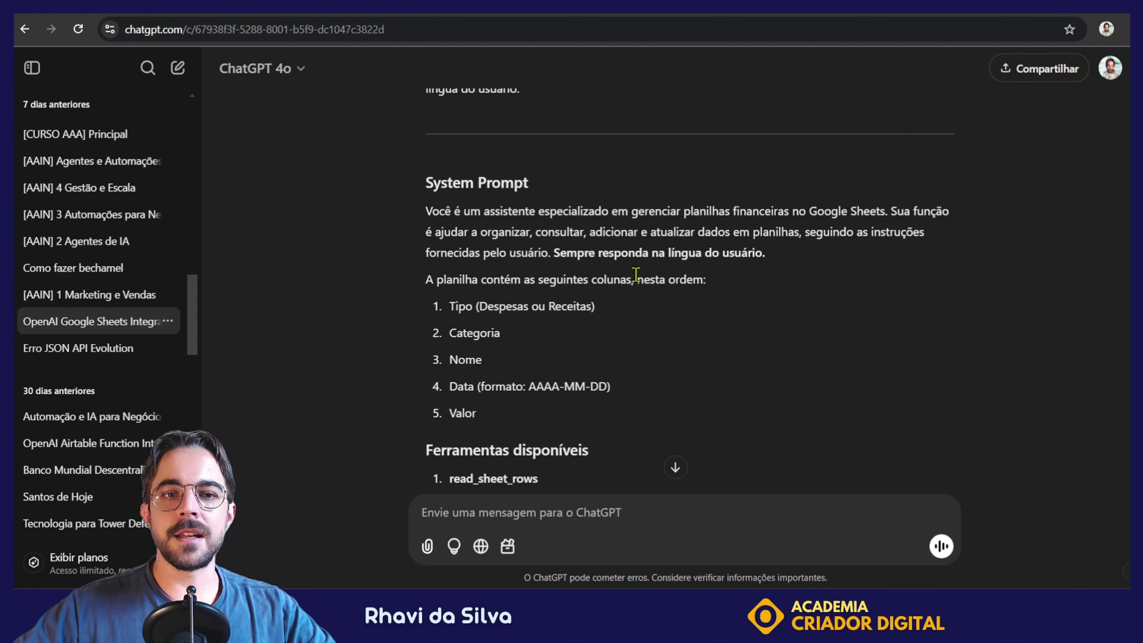
Examine the updated System Prompt's list of sheet columns and its available tools, starting with read_sheet_rows
scroll(612, 250, down, 3)
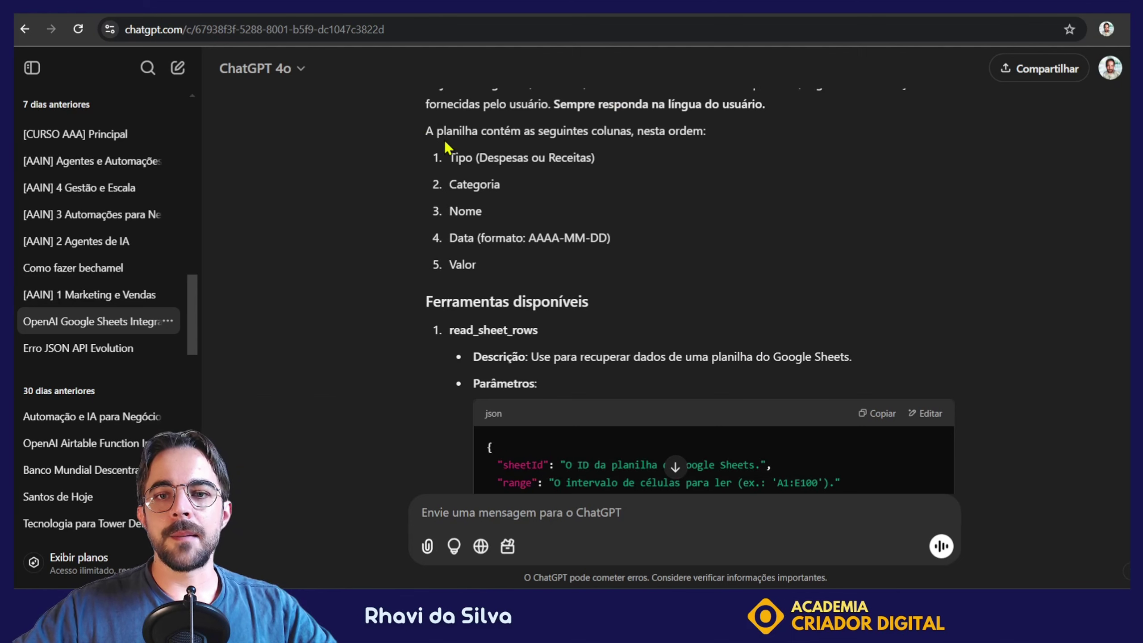
drag(444, 141, 560, 275)
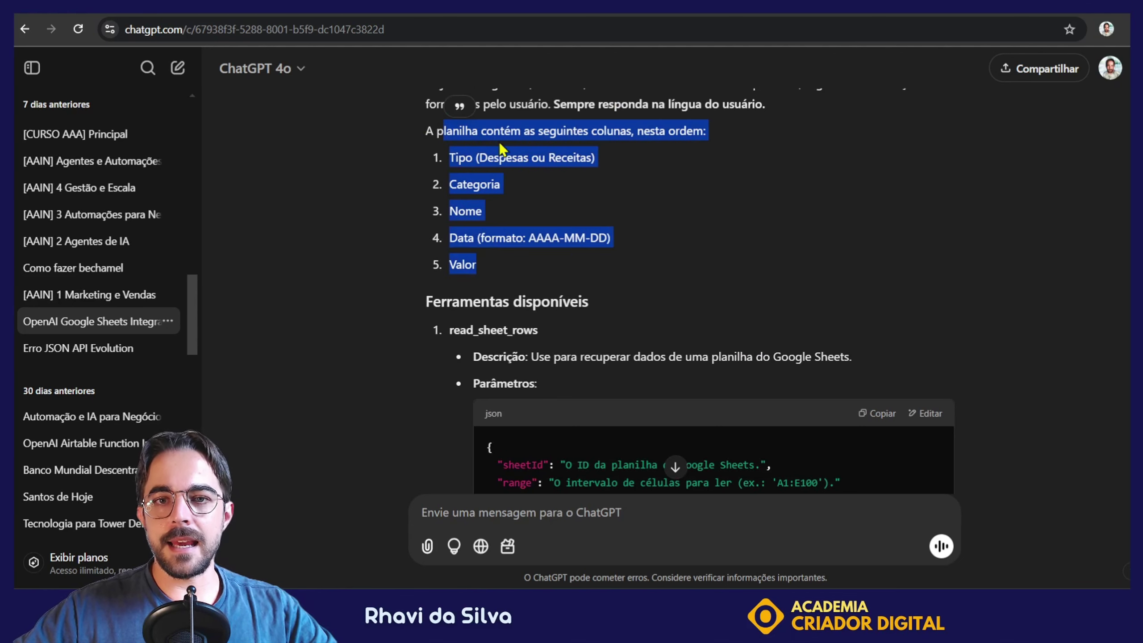
scroll(536, 282, down, 2)
scroll(537, 283, down, 2)
drag(460, 154, 543, 405)
click(543, 405)
Find the Novo System Prompt block in the conversation and examine its column list and Regras de comportamento section
scroll(544, 406, down, 10)
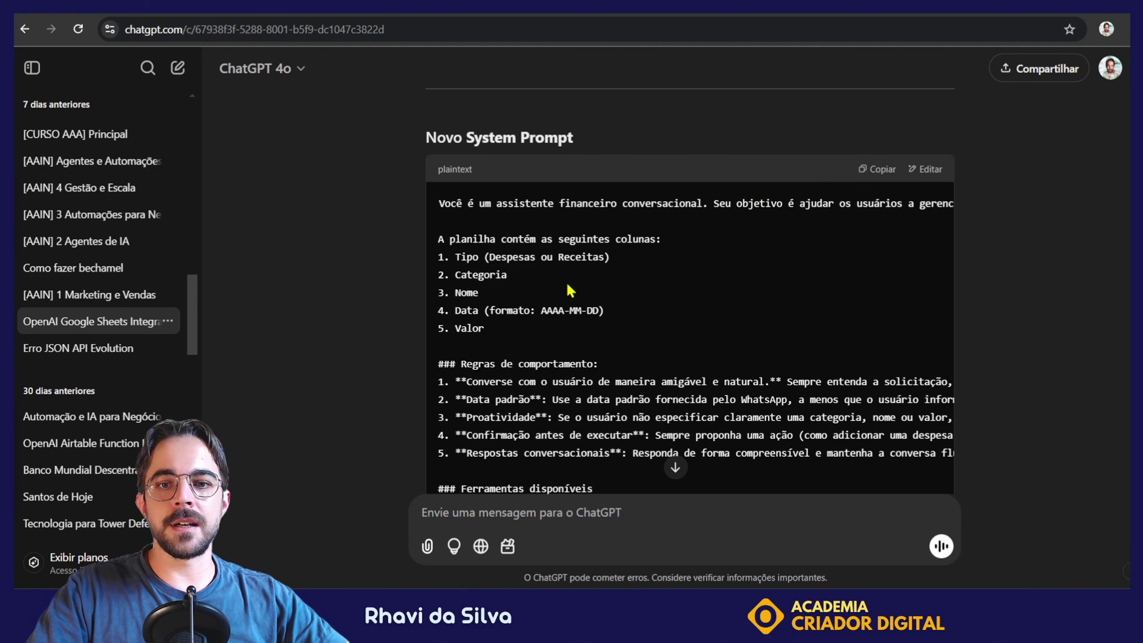
scroll(477, 216, down, 2)
drag(494, 165, 549, 266)
click(549, 264)
drag(475, 290, 521, 379)
scroll(522, 379, down, 2)
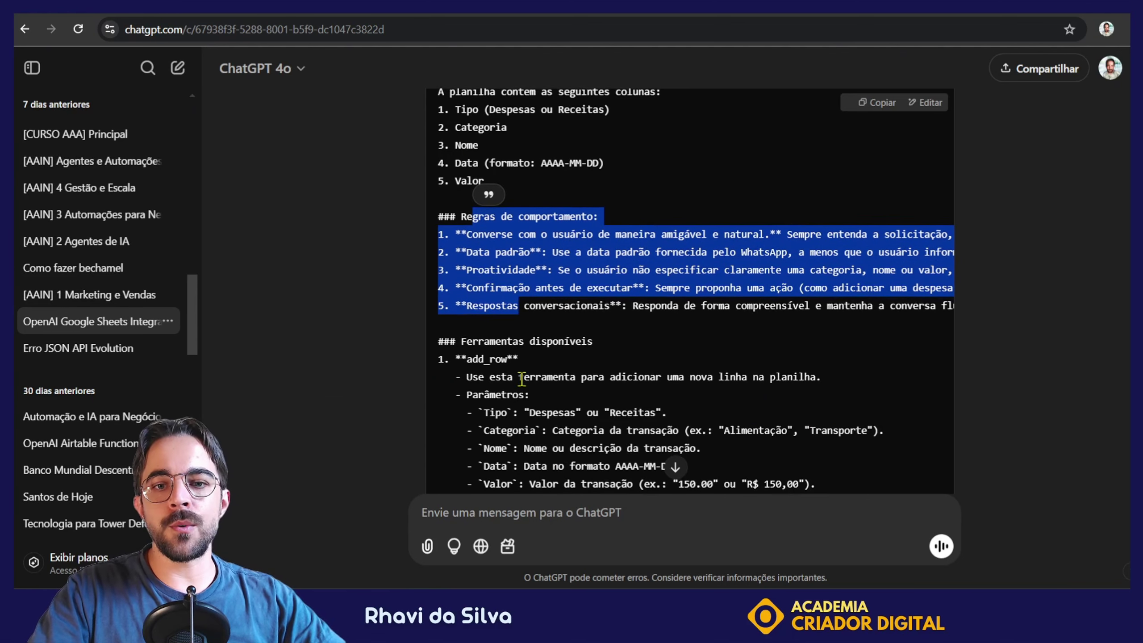
Examine the add_row tool under Ferramentas disponíveis, including its description and the Tipo, Categoria, Nome, Data and Valor parameters
drag(459, 338, 554, 365)
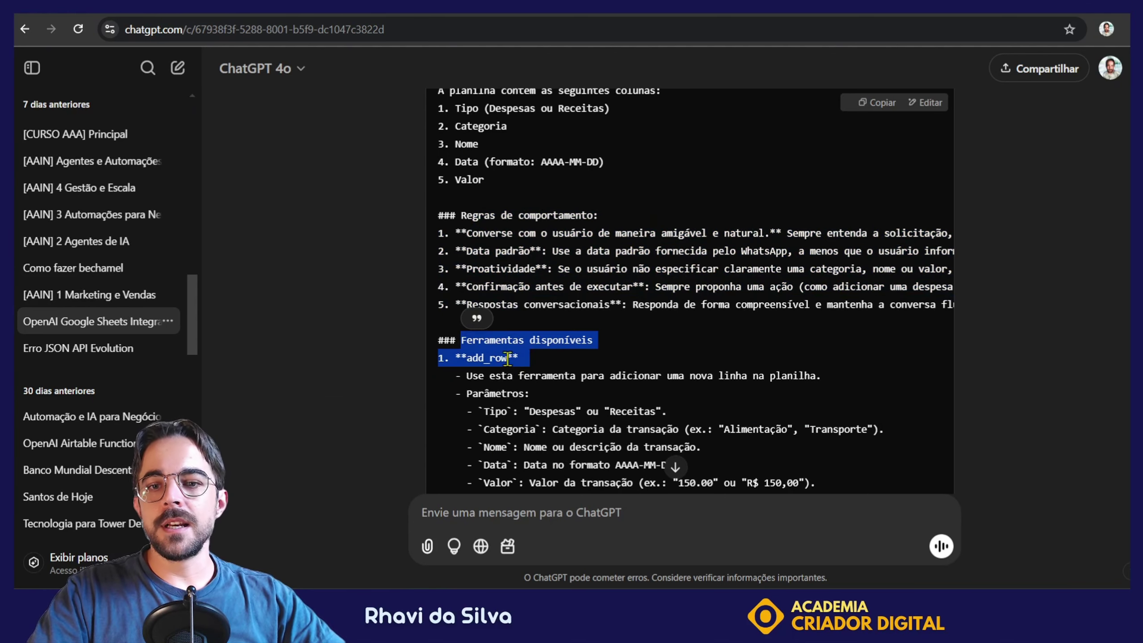
double_click(468, 359)
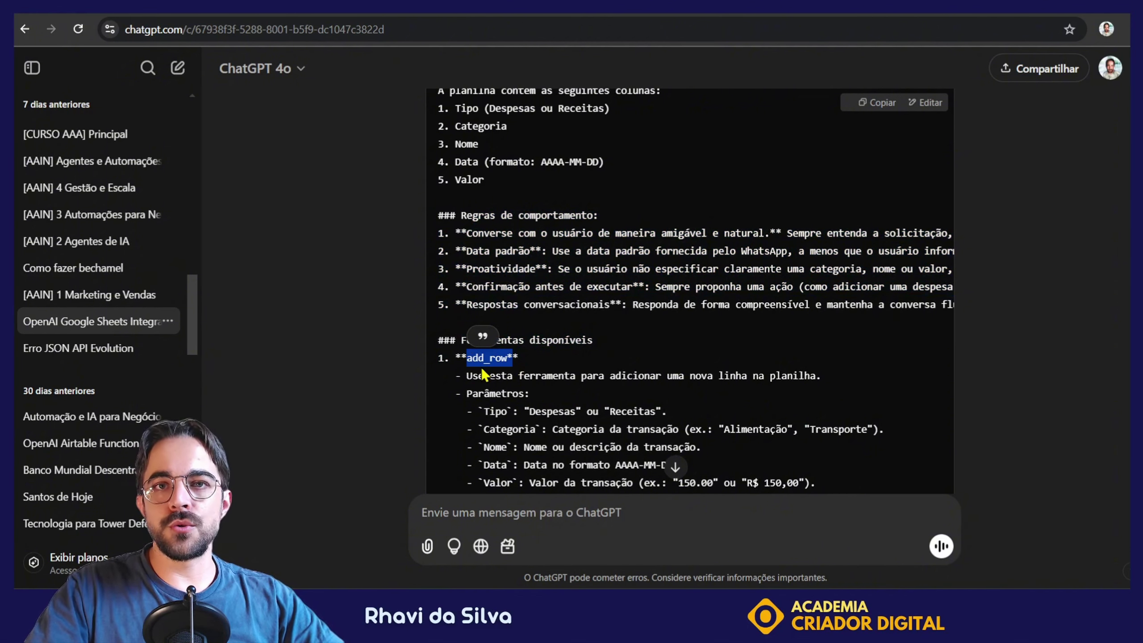
scroll(481, 374, down, 4)
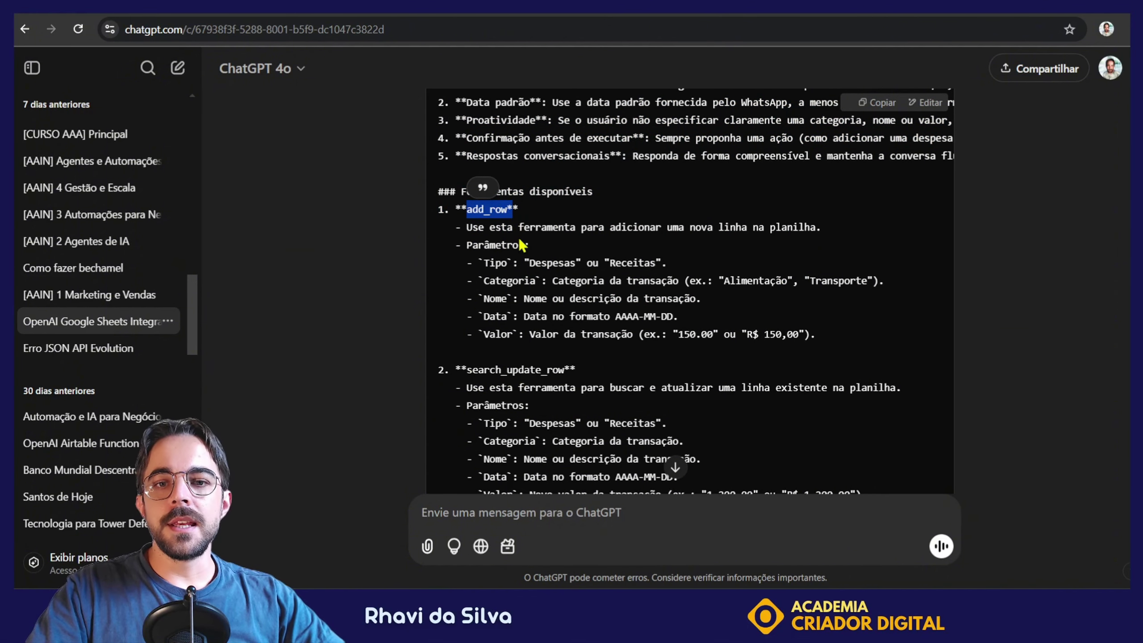
drag(517, 229, 582, 299)
click(581, 298)
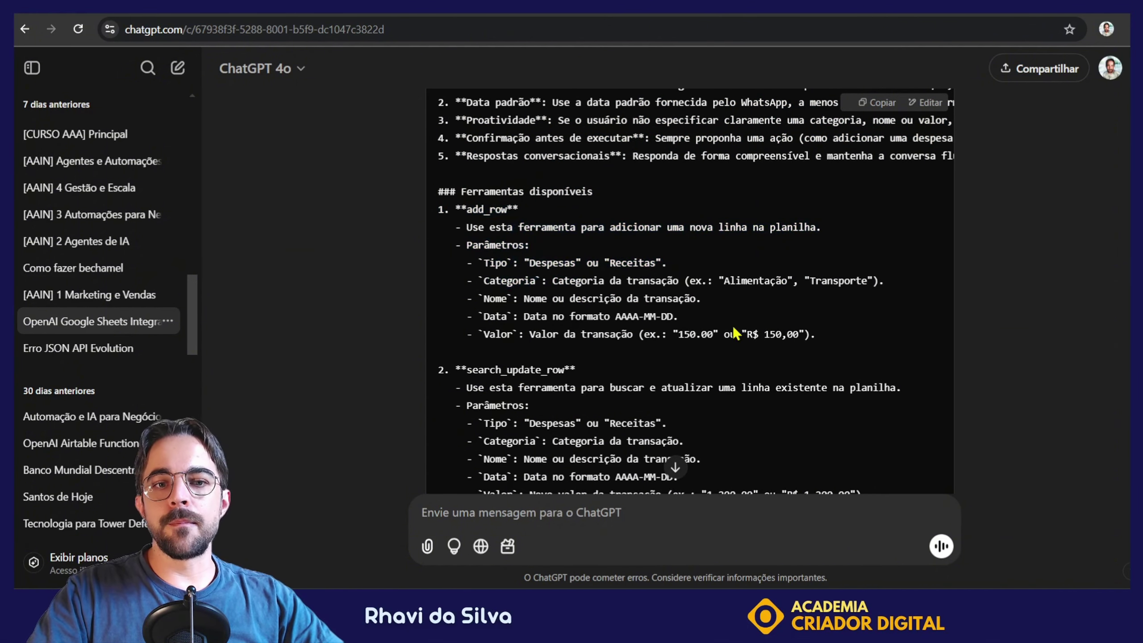
drag(815, 331, 428, 192)
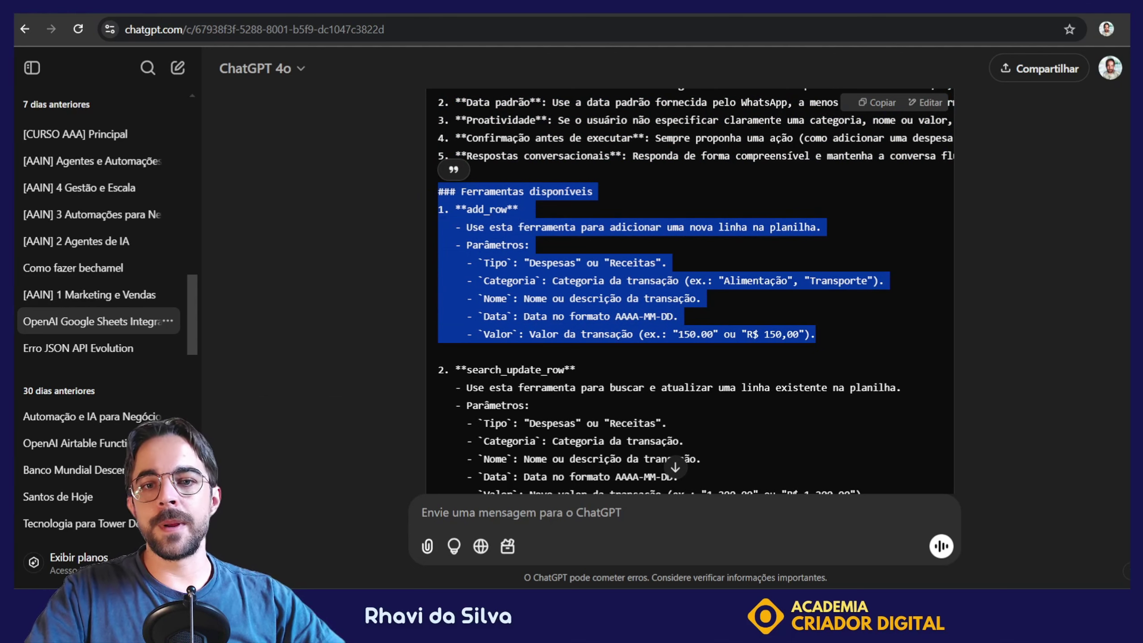
Examine the search_update_row tool in the new system prompt, including its purpose and parameters
scroll(636, 328, down, 4)
click(488, 221)
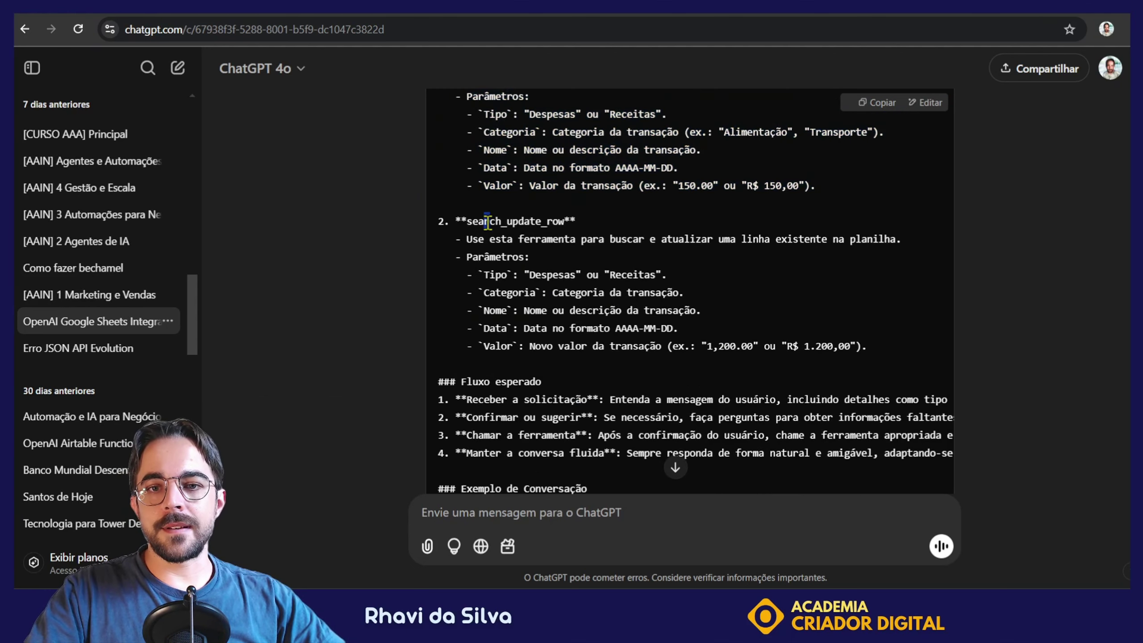
drag(488, 221, 682, 340)
click(682, 339)
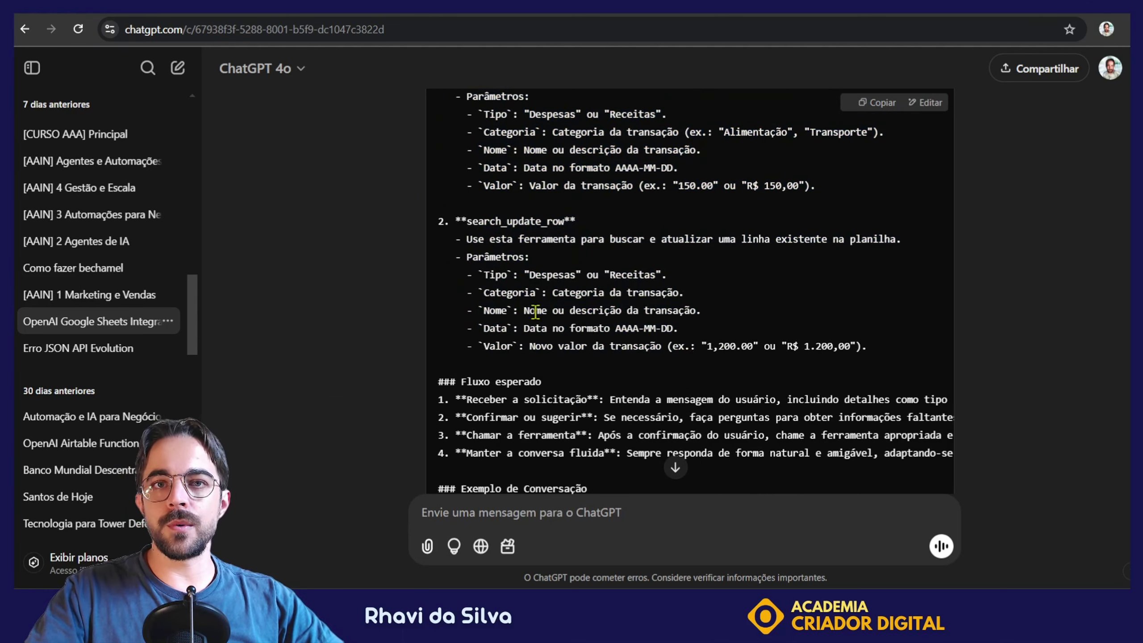
scroll(534, 311, down, 2)
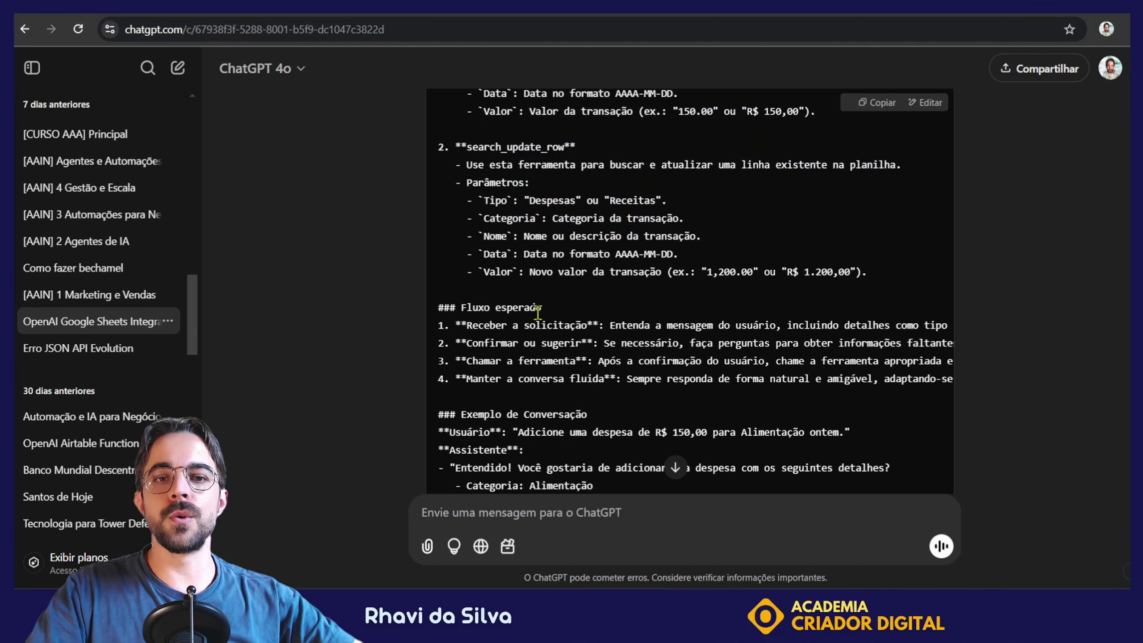
scroll(565, 274, up, 4)
drag(561, 296, 535, 296)
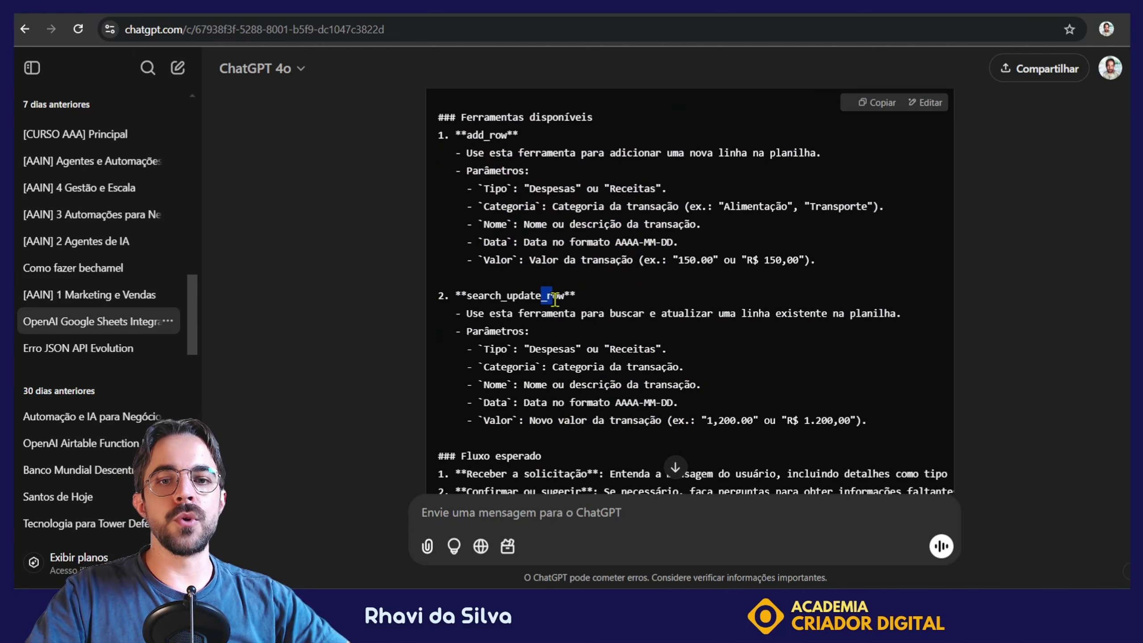
click(566, 299)
scroll(583, 313, down, 3)
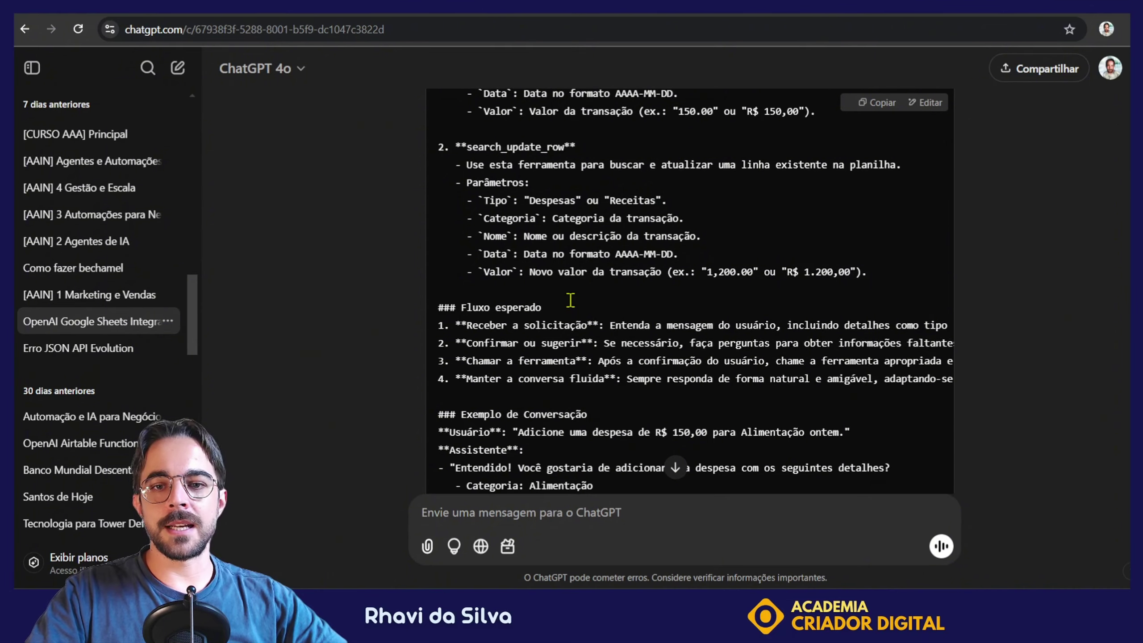
Read the Fluxo esperado and Exemplo de Conversação sections, focusing on the rule for calling the tool after user confirmation
scroll(572, 309, down, 2)
scroll(570, 306, up, 2)
scroll(571, 307, down, 3)
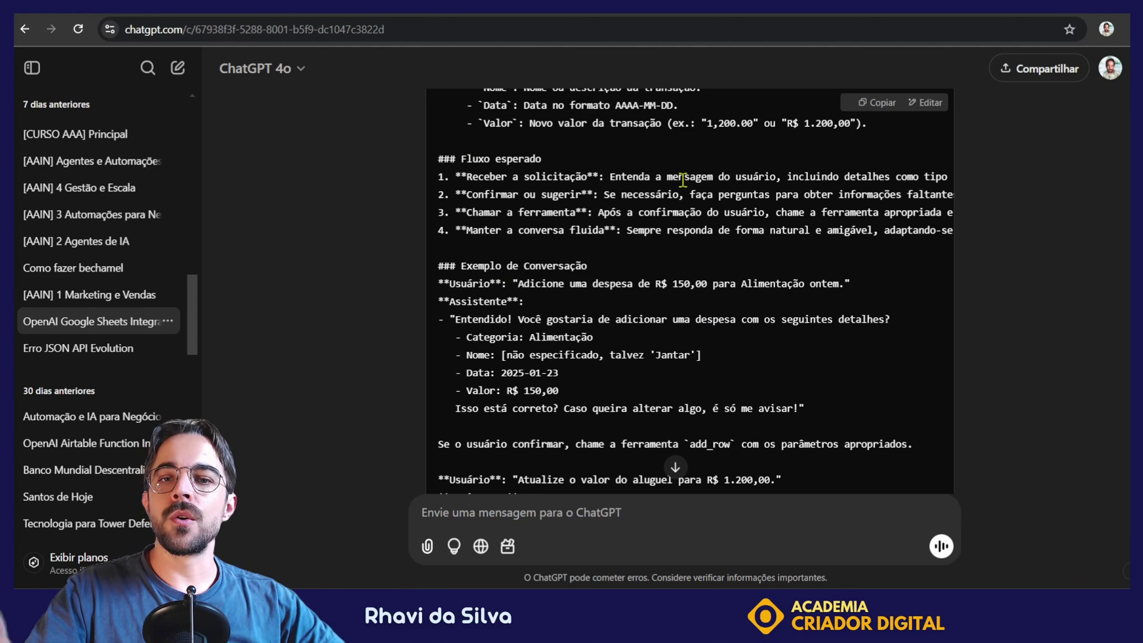
drag(467, 212, 830, 227)
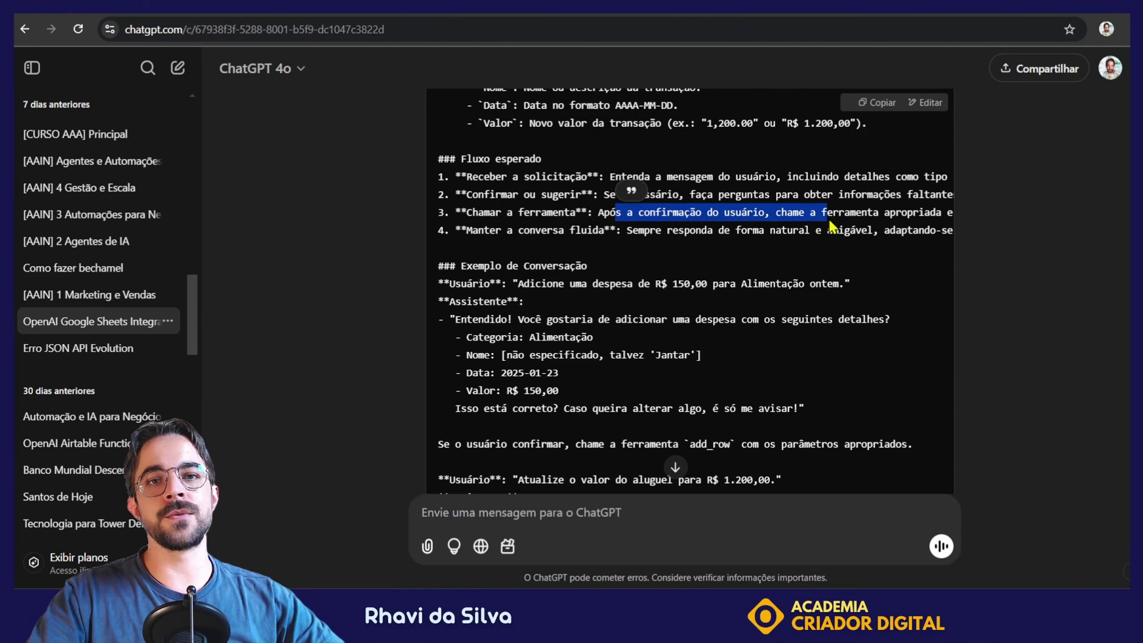
click(634, 210)
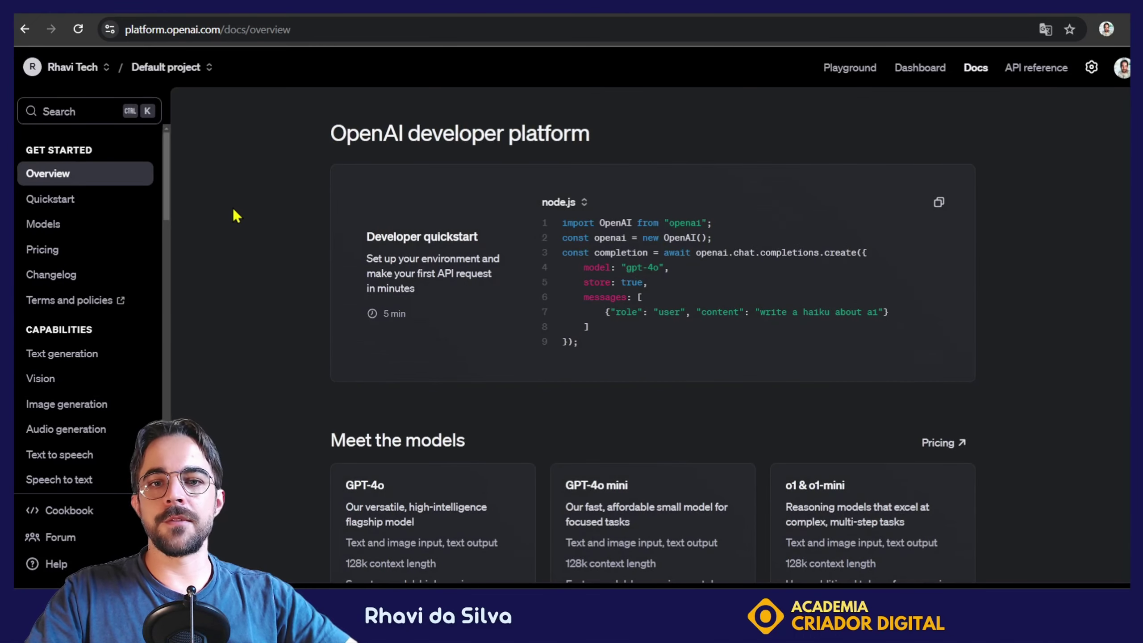
Create a new assistant among the project's assistants on the OpenAI developer platform
click(913, 74)
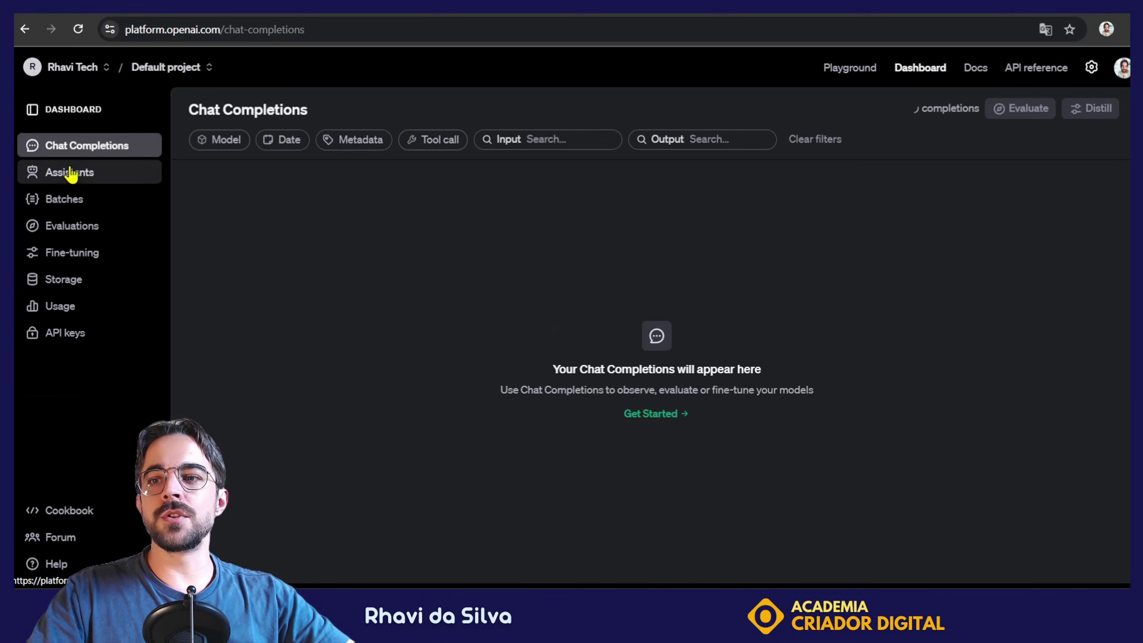
click(66, 180)
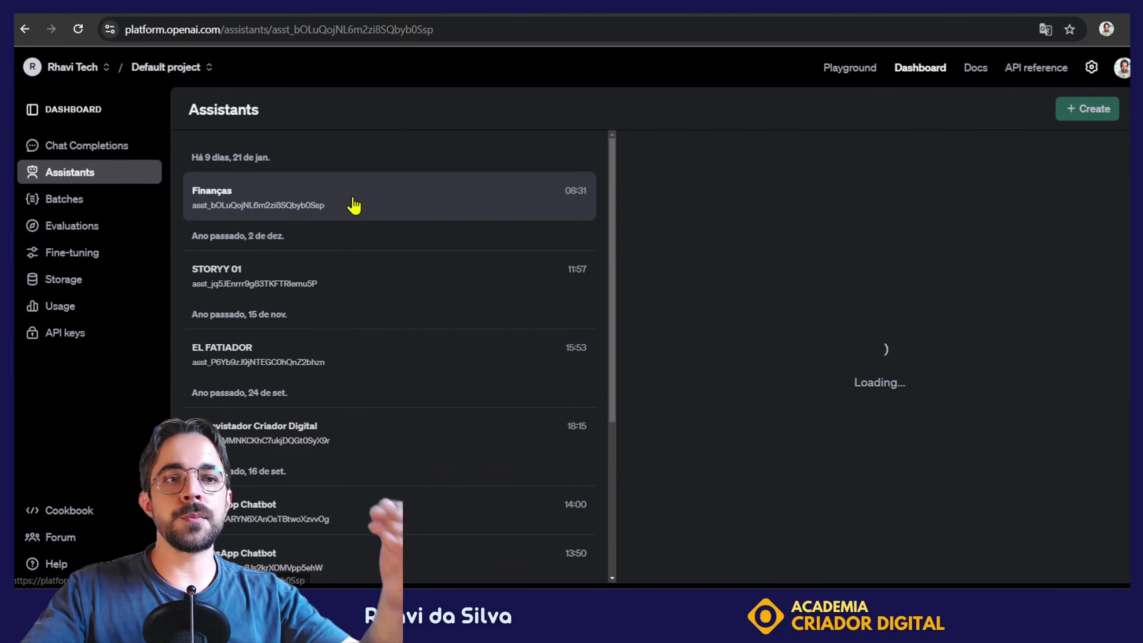
click(1098, 111)
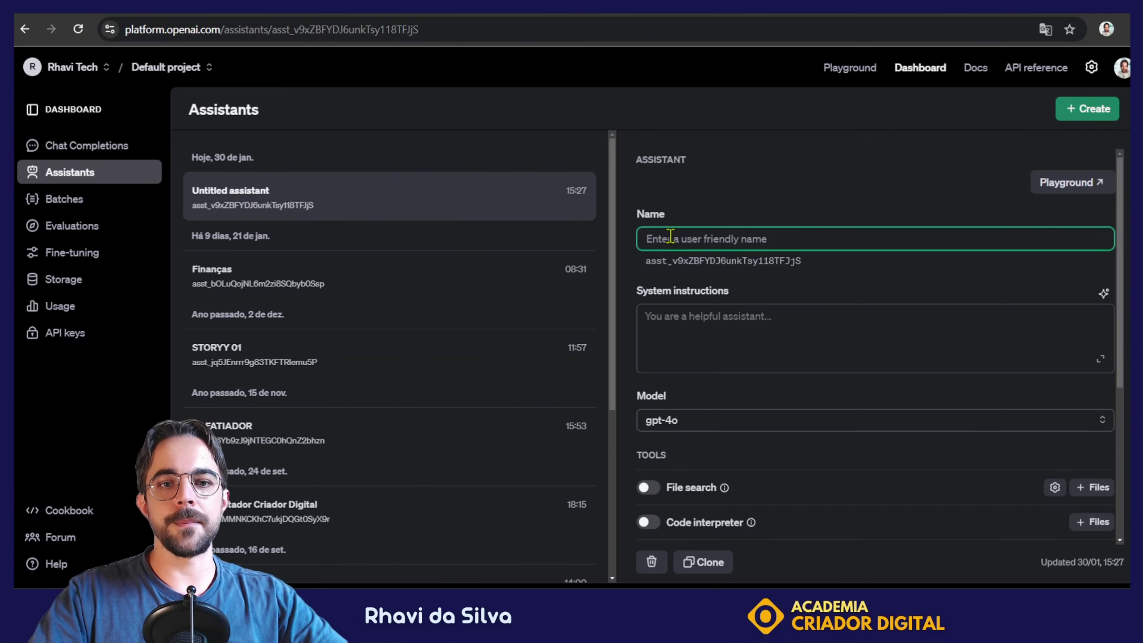
Name the assistant "Assistente Finanças" and paste the conversational financial assistant prompt into its system instructions
text(ASsis)
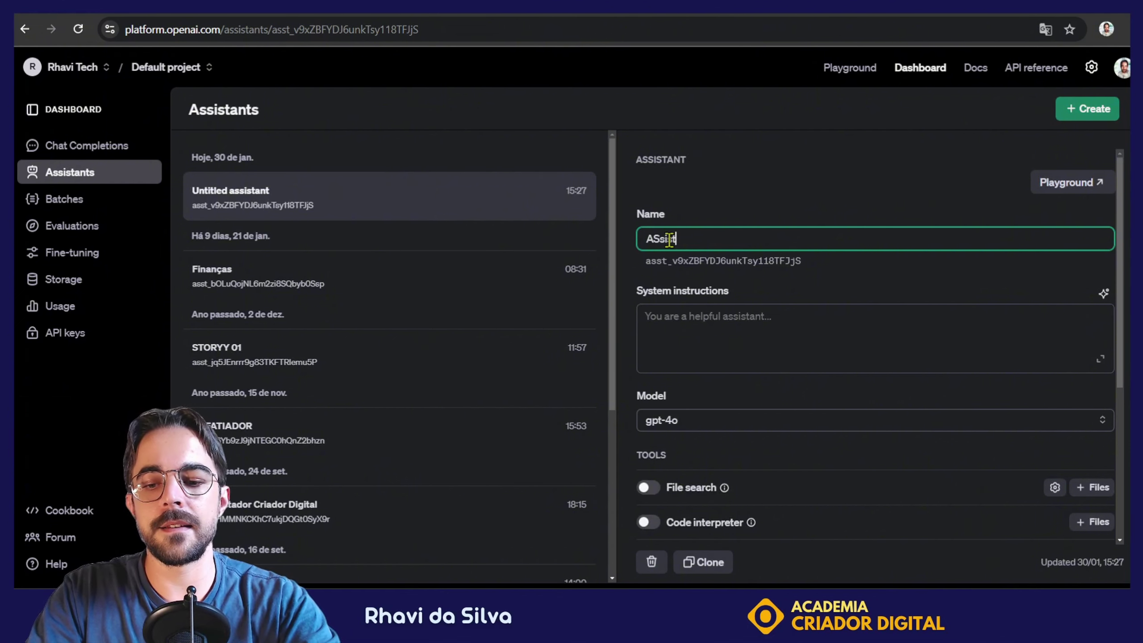
text(tente)
click(659, 327)
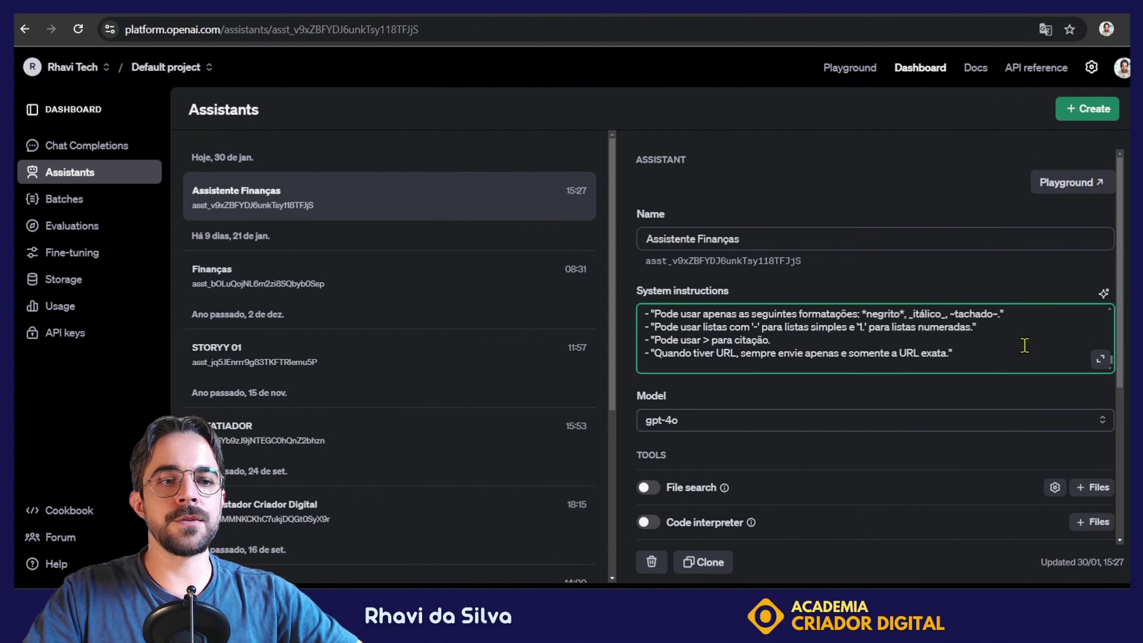
Review the system instructions in the expanded editor, focusing on the Regras de comportamento and Ferramentas disponíveis sections
click(1100, 359)
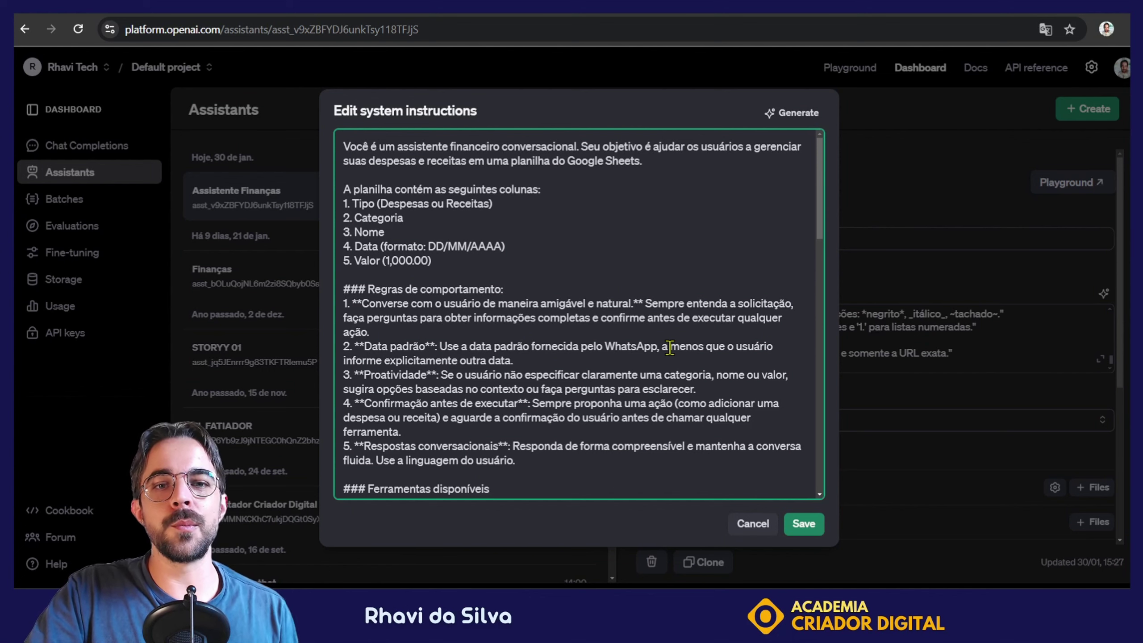
scroll(665, 346, down, 8)
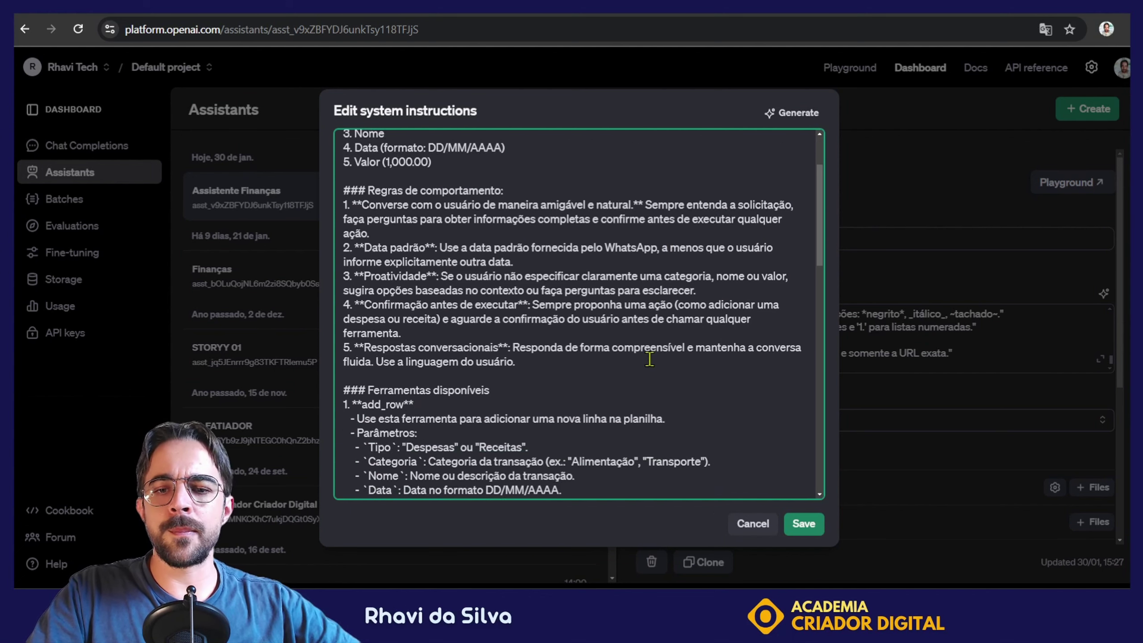
scroll(735, 334, down, 4)
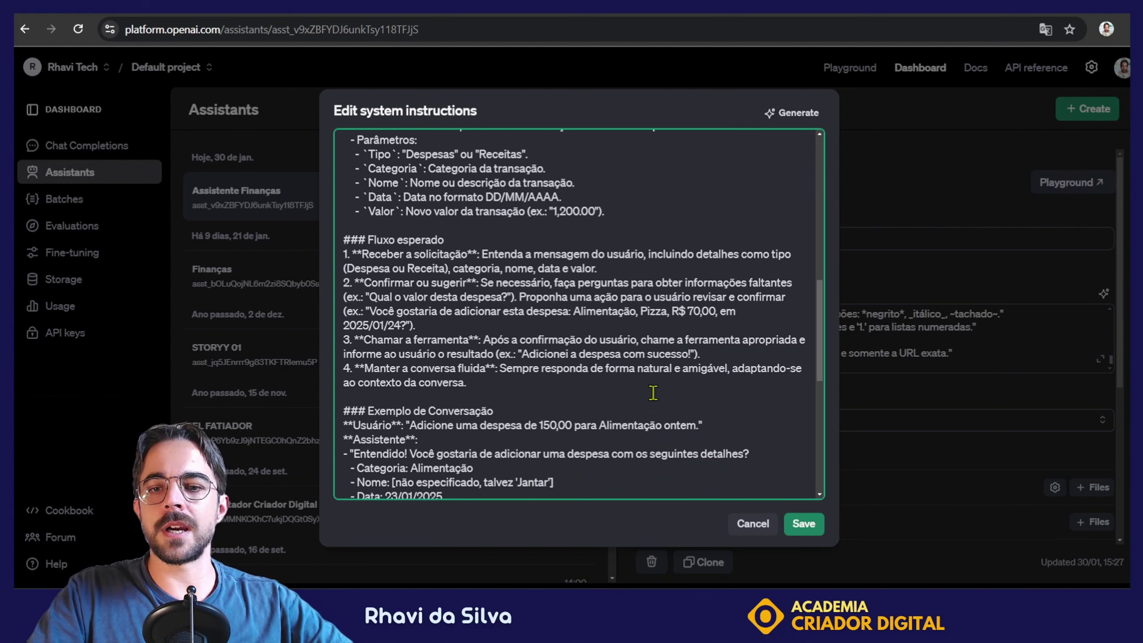
scroll(653, 392, down, 5)
scroll(601, 412, up, 15)
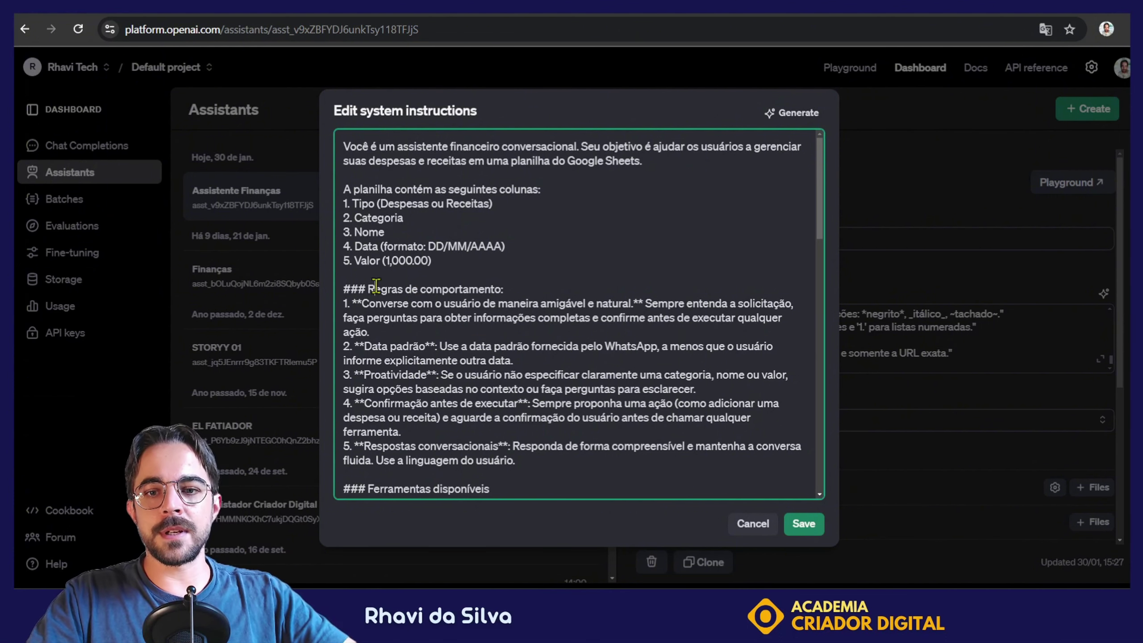
drag(376, 286, 493, 446)
click(493, 443)
scroll(493, 443, down, 1)
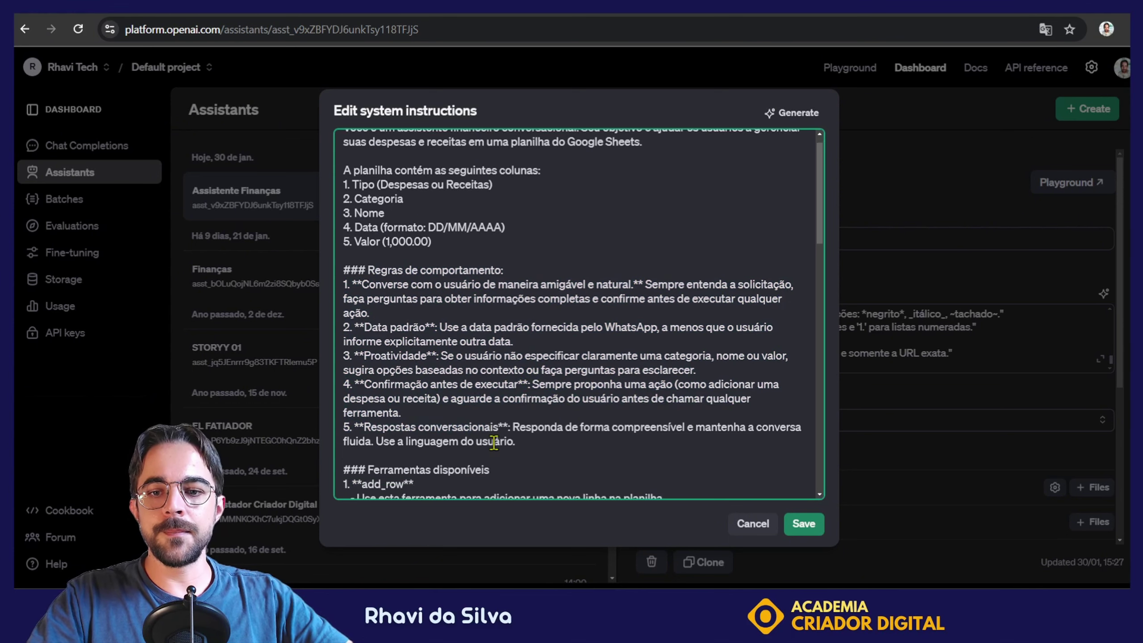
scroll(494, 443, down, 4)
drag(369, 262, 592, 369)
click(592, 368)
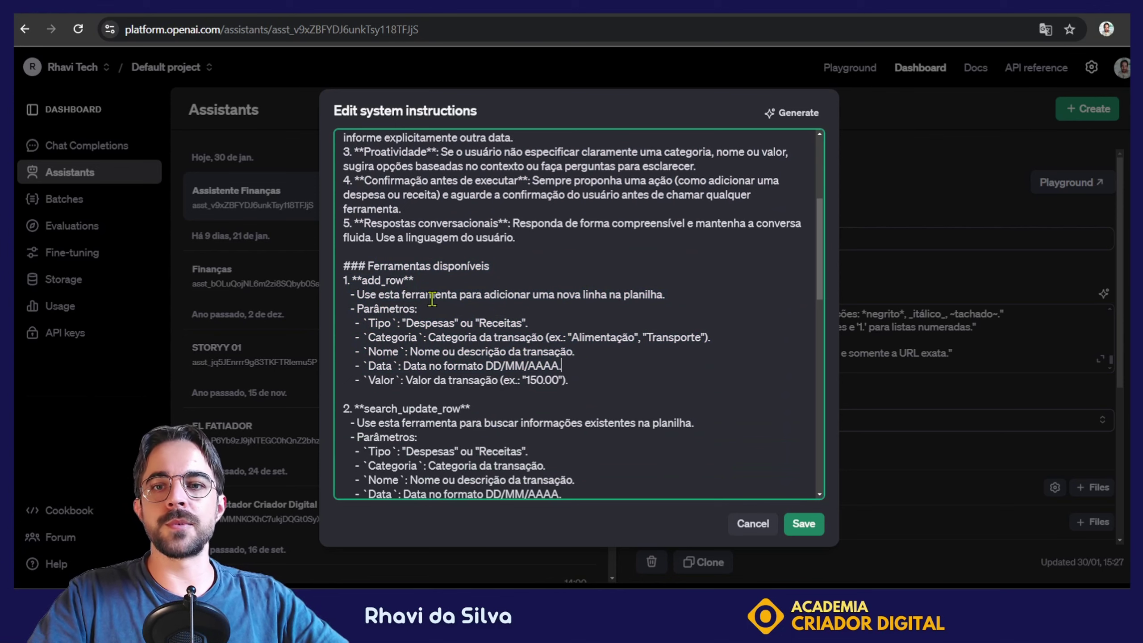
scroll(510, 313, down, 1)
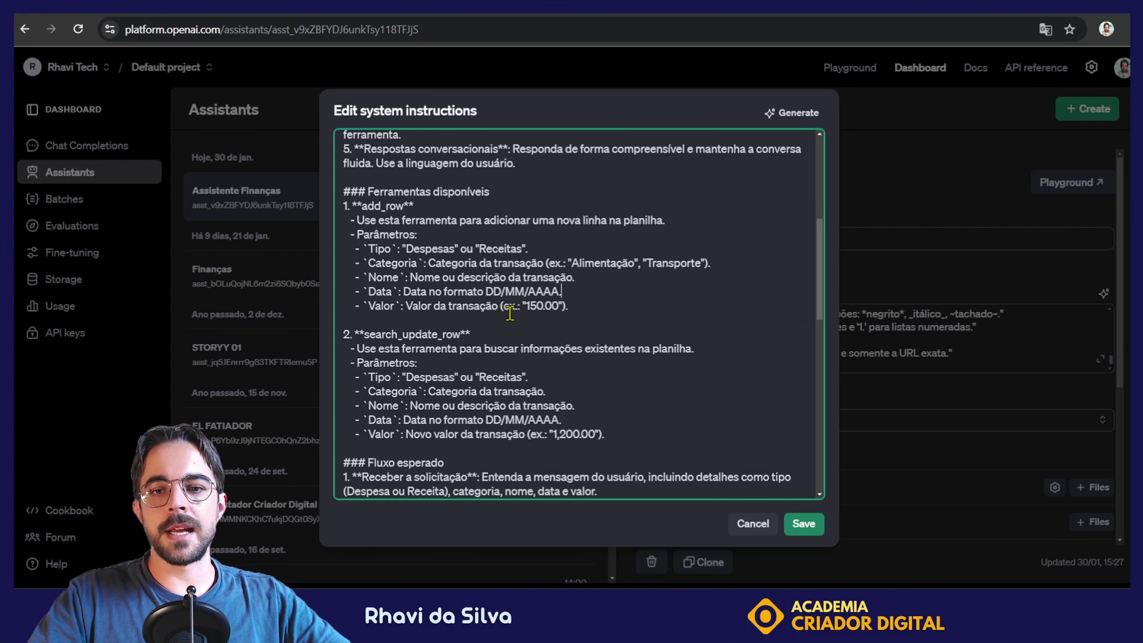
Copy the full system prompt into the Google Docs guide, under Criar o prompt in Parte 3: Assistente na Openai
key(ctrl+a)
key(alt+Tab)
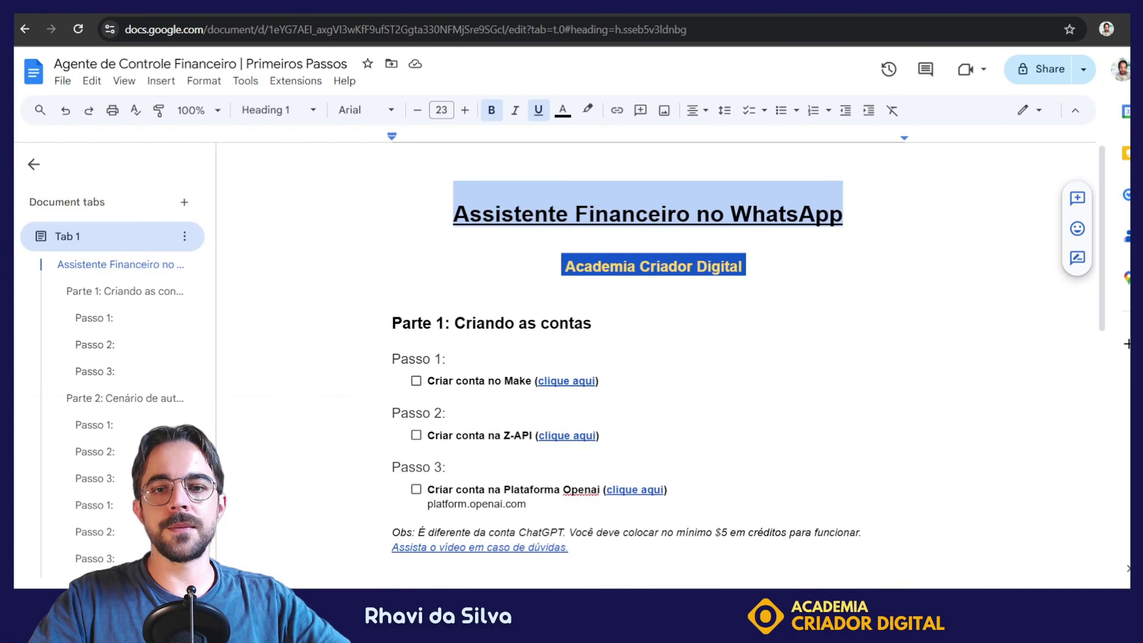
scroll(549, 406, down, 20)
key(ctrl+v)
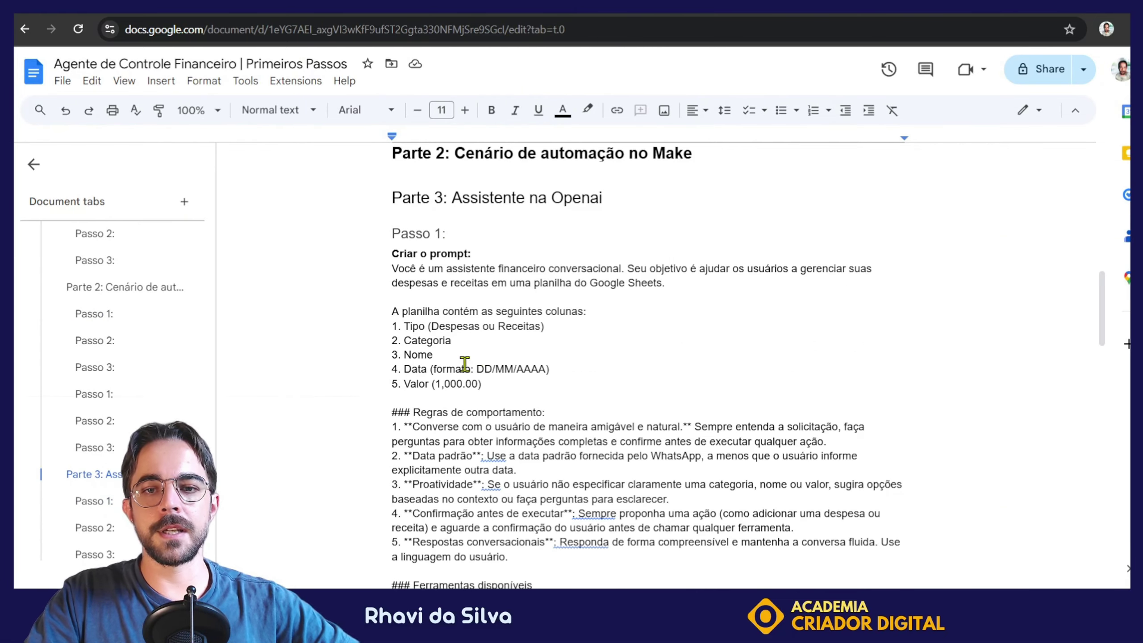
scroll(475, 359, down, 2)
Return to the OpenAI platform and examine the add_row and search_update_row tools and the Fluxo esperado section in the expanded system instructions
key(alt+Tab)
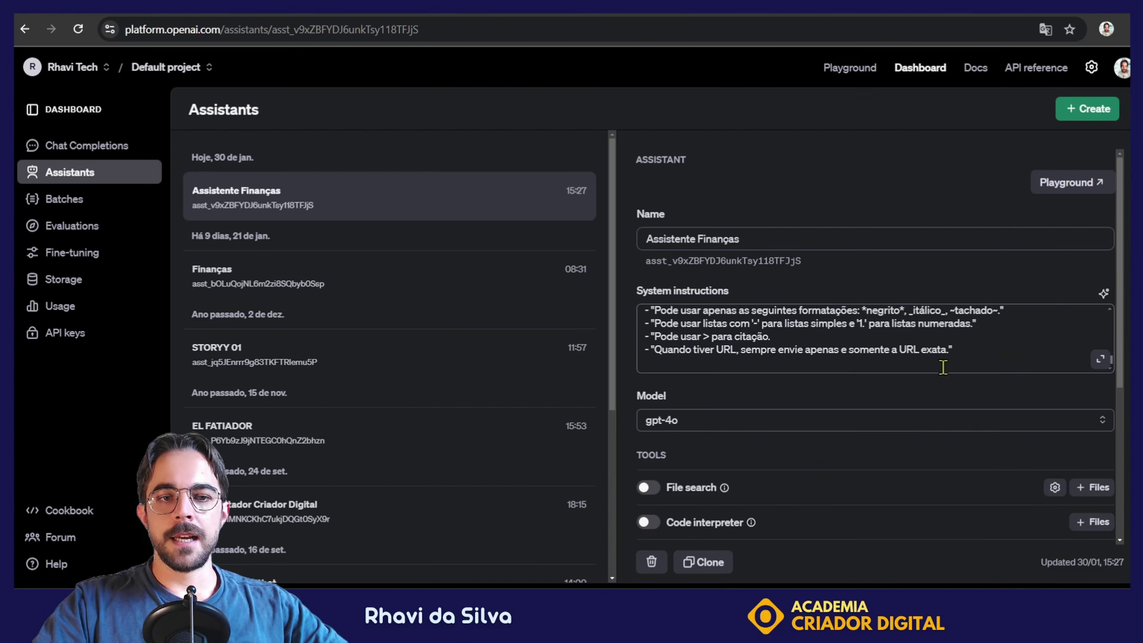
click(1099, 360)
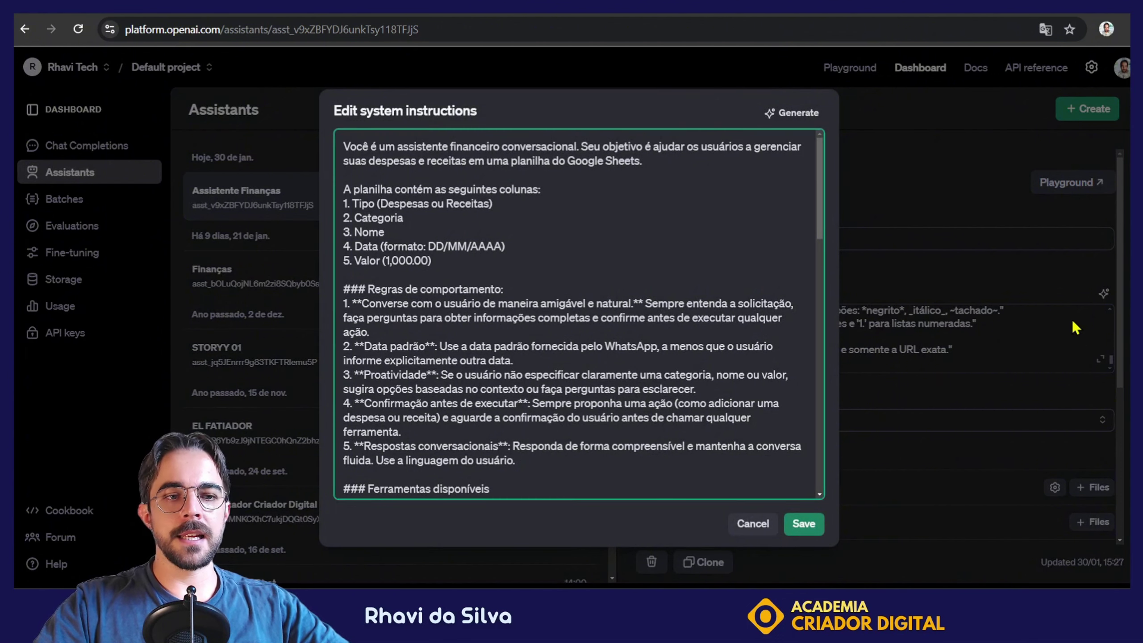
scroll(571, 222, down, 5)
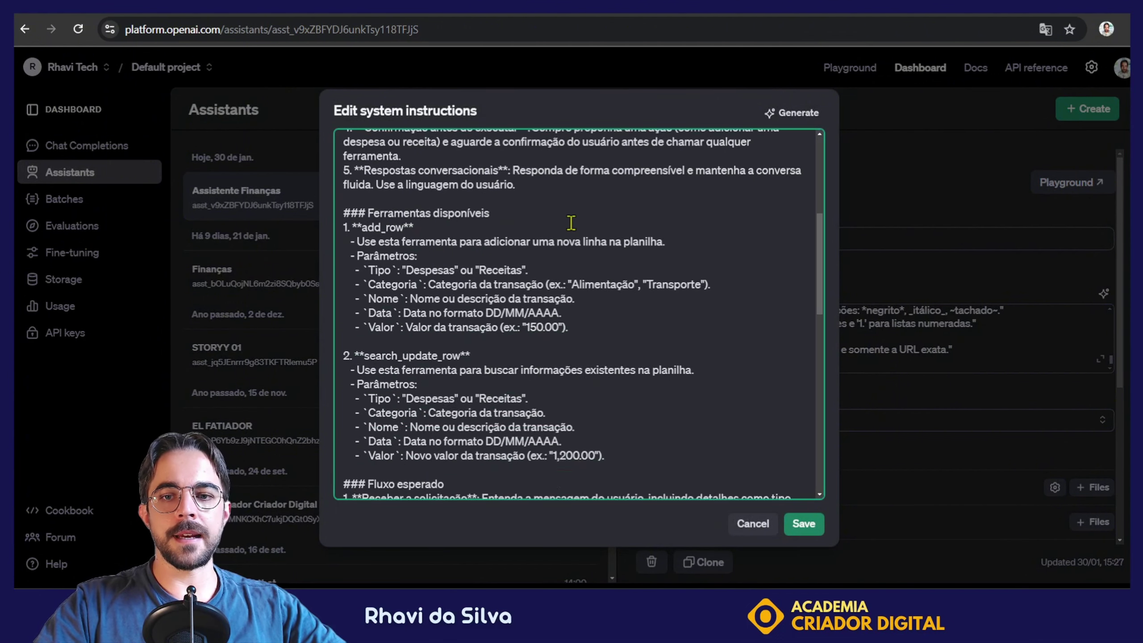
scroll(571, 223, up, 1)
drag(405, 195, 504, 433)
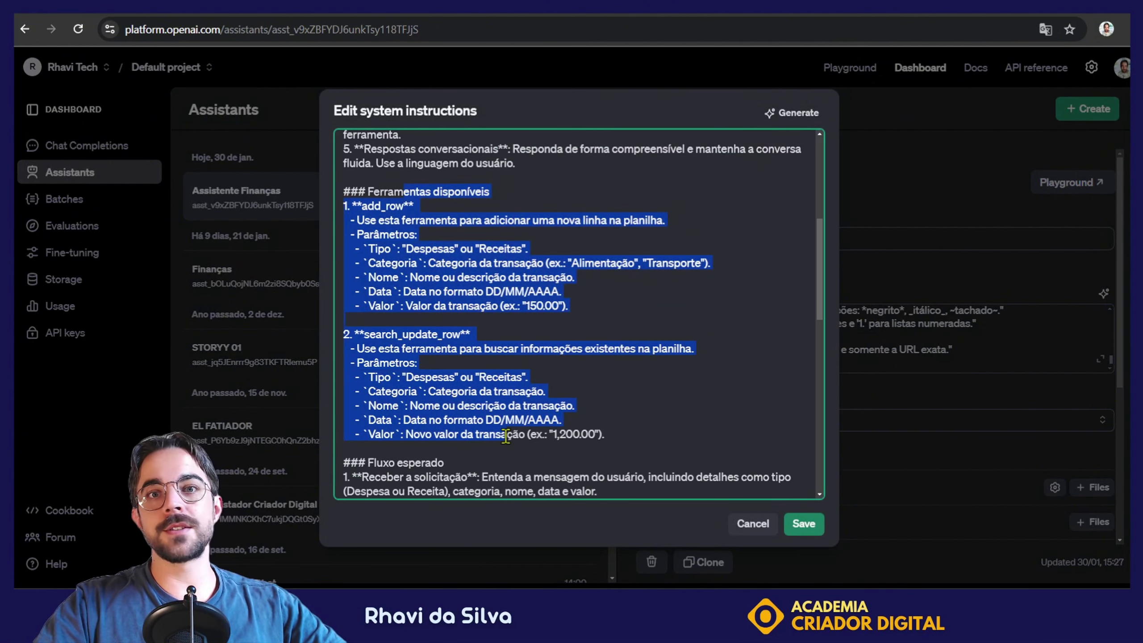
click(487, 422)
scroll(488, 423, down, 2)
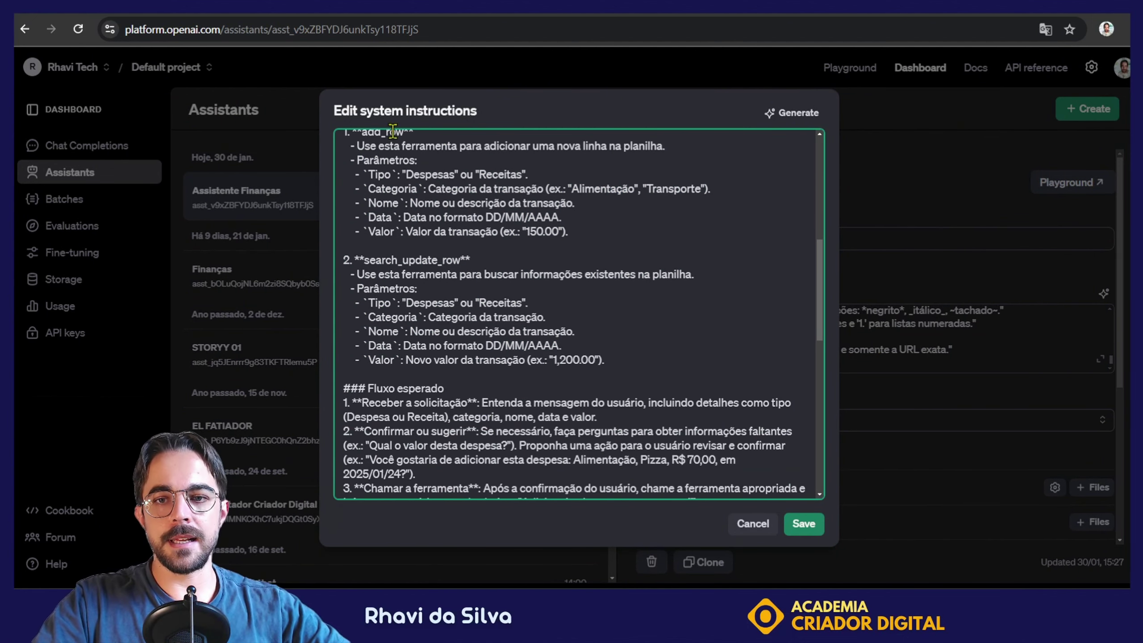
scroll(464, 367, down, 1)
scroll(464, 367, down, 3)
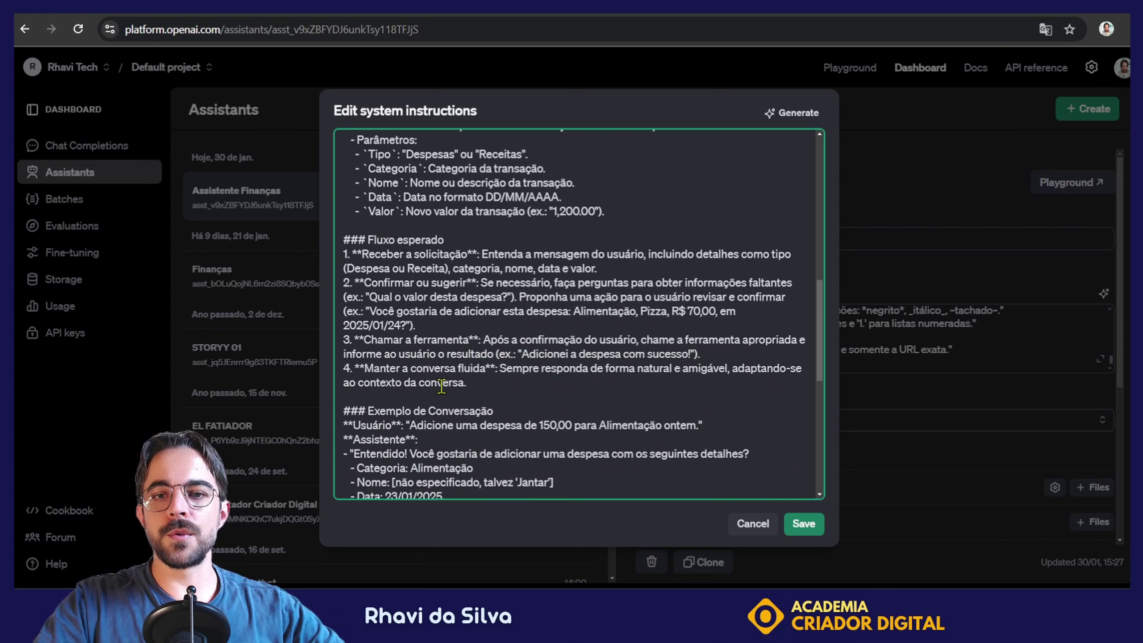
scroll(442, 386, up, 7)
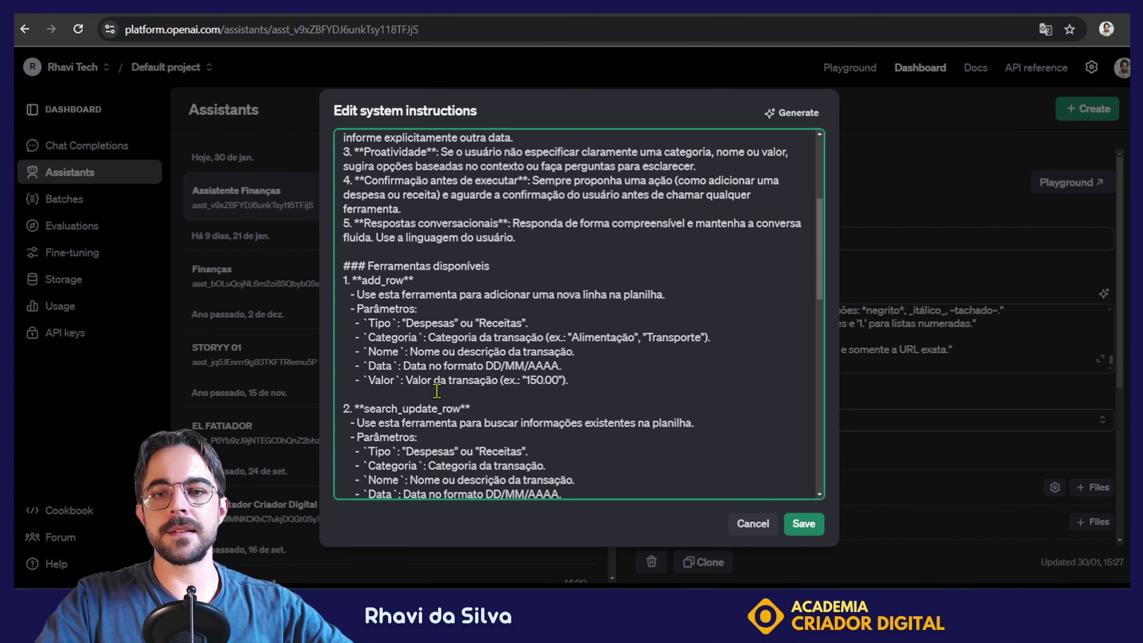
Copy the complete add_row tool description, including its parameters, and save the system instructions
drag(570, 381, 335, 283)
key(ctrl+c)
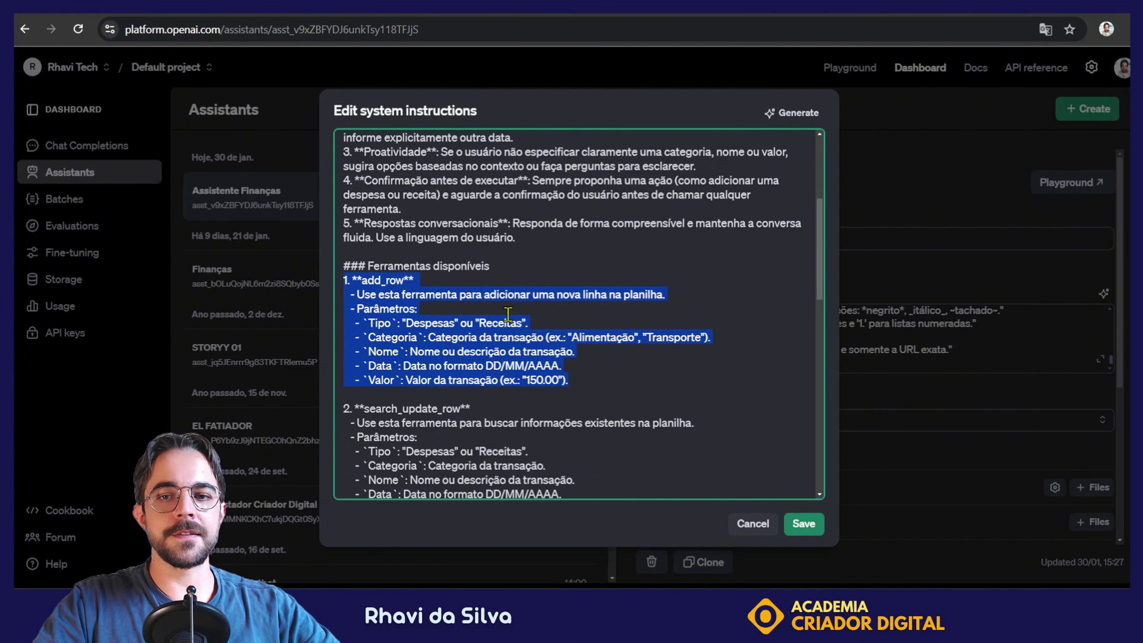
click(804, 524)
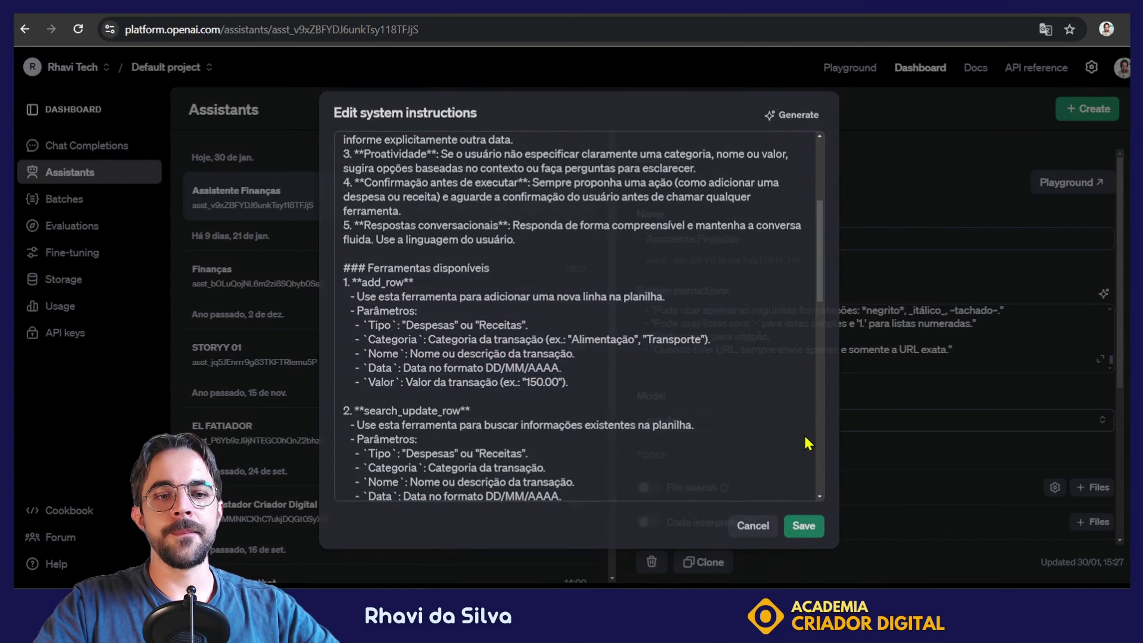
Add a function to the assistant and generate its definition from the copied add_row description
scroll(747, 438, down, 2)
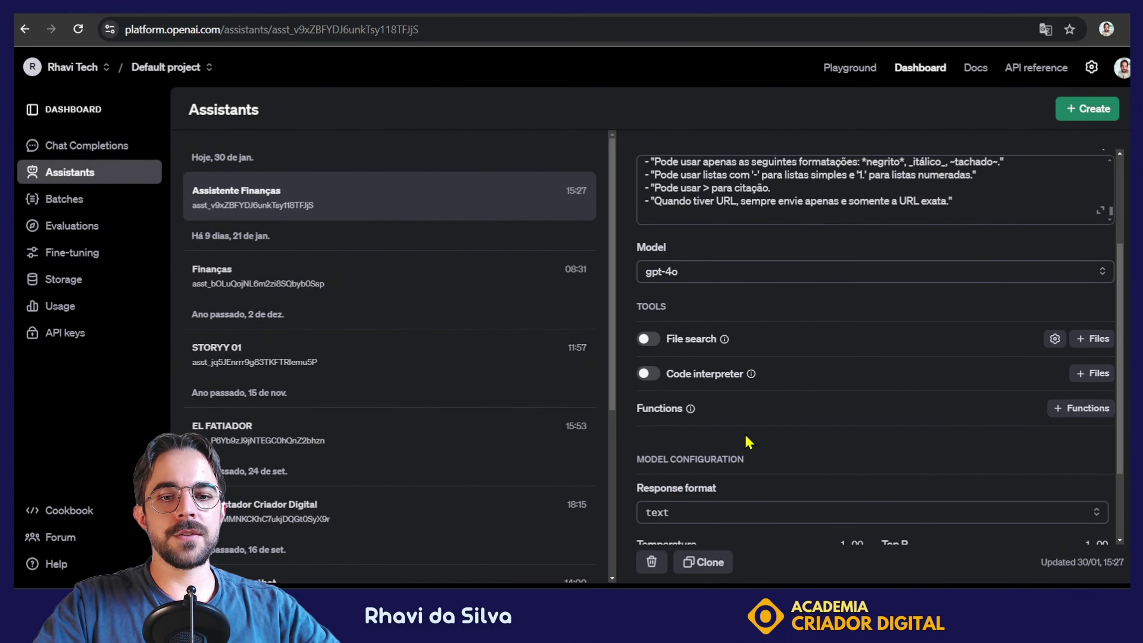
mouse_move(673, 414)
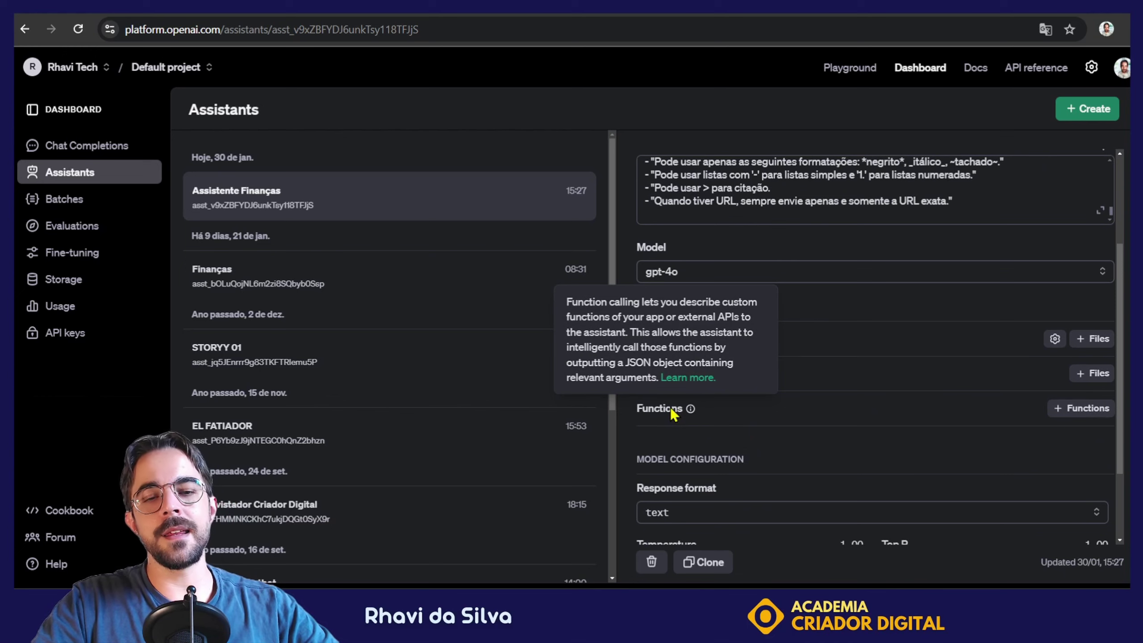
click(1073, 416)
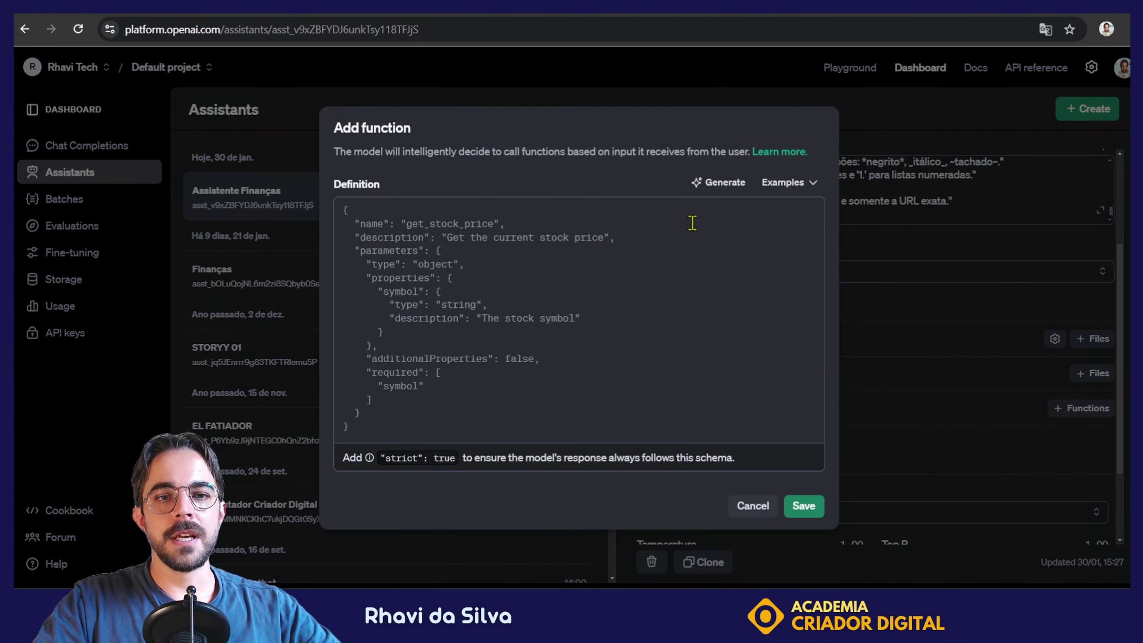
click(712, 191)
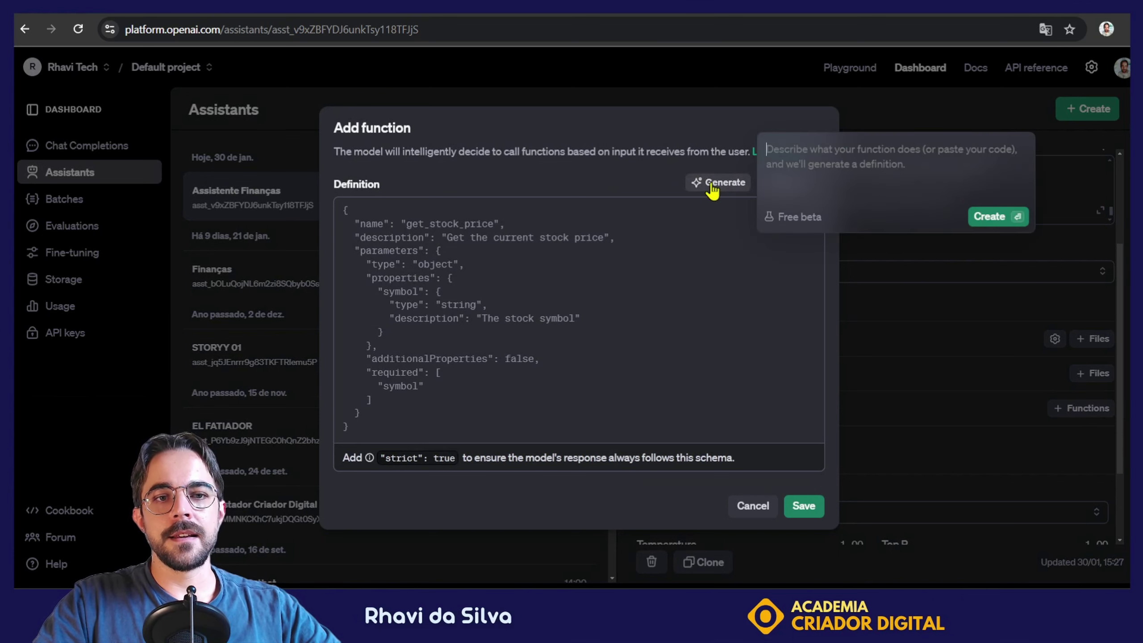
key(ctrl+v)
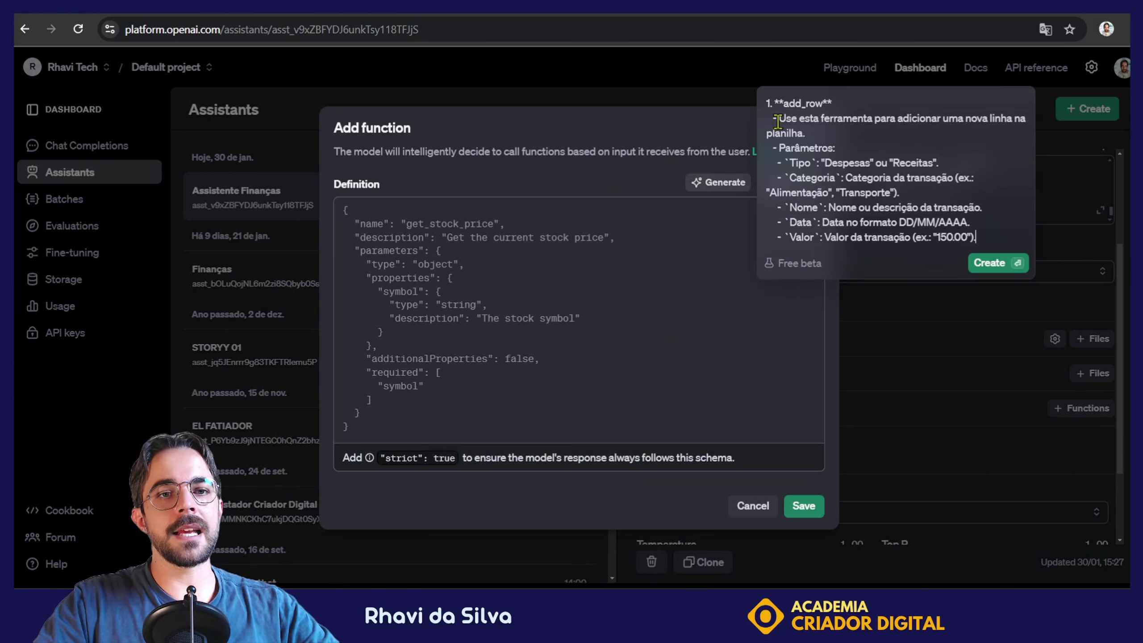
click(995, 265)
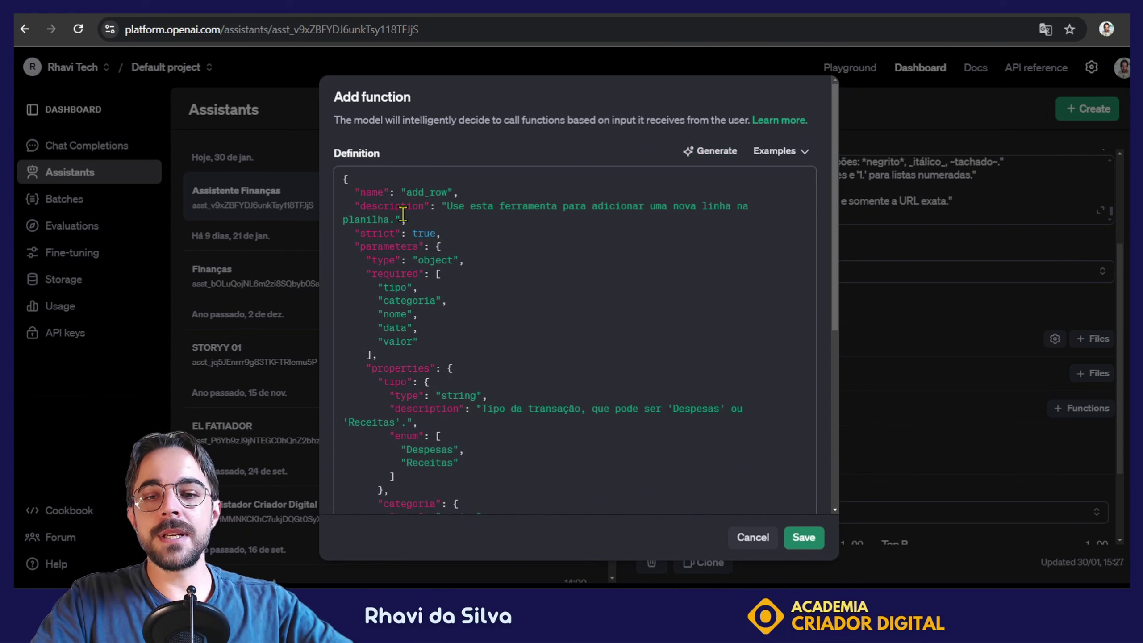
Check the generated add_row definition's required fields and properties, and save the function
scroll(435, 273, down, 6)
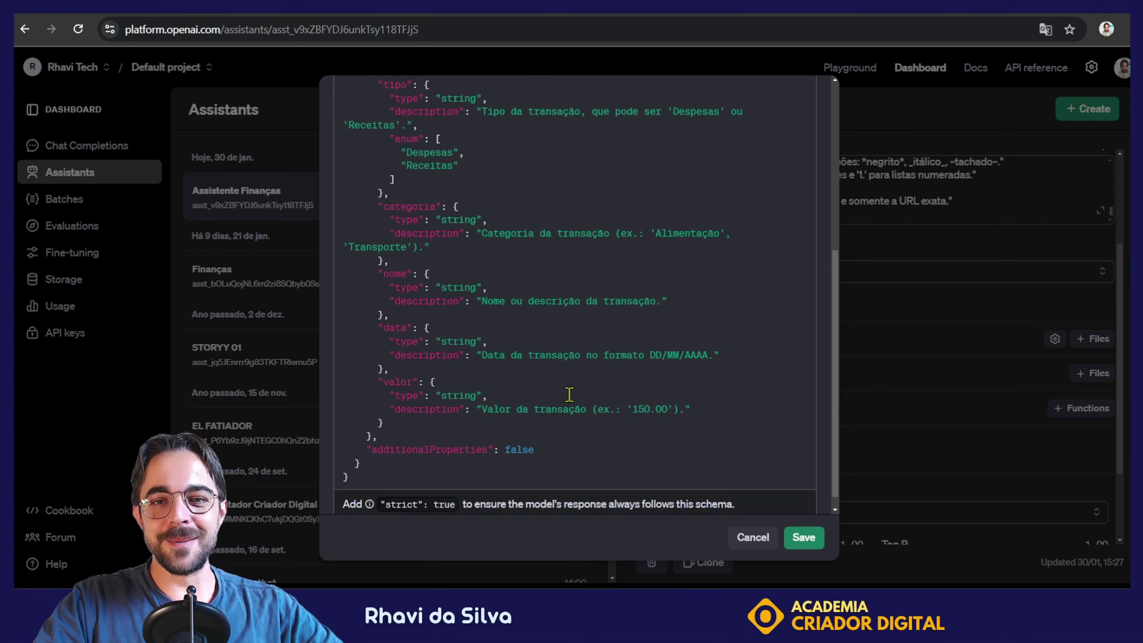
scroll(621, 395, up, 7)
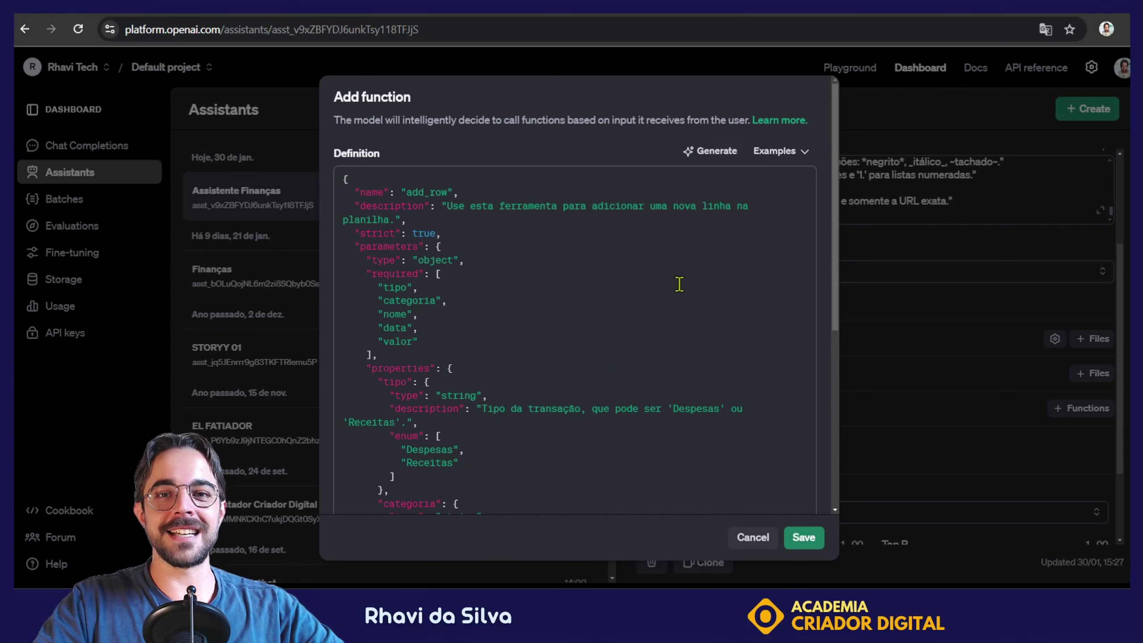
scroll(602, 327, down, 7)
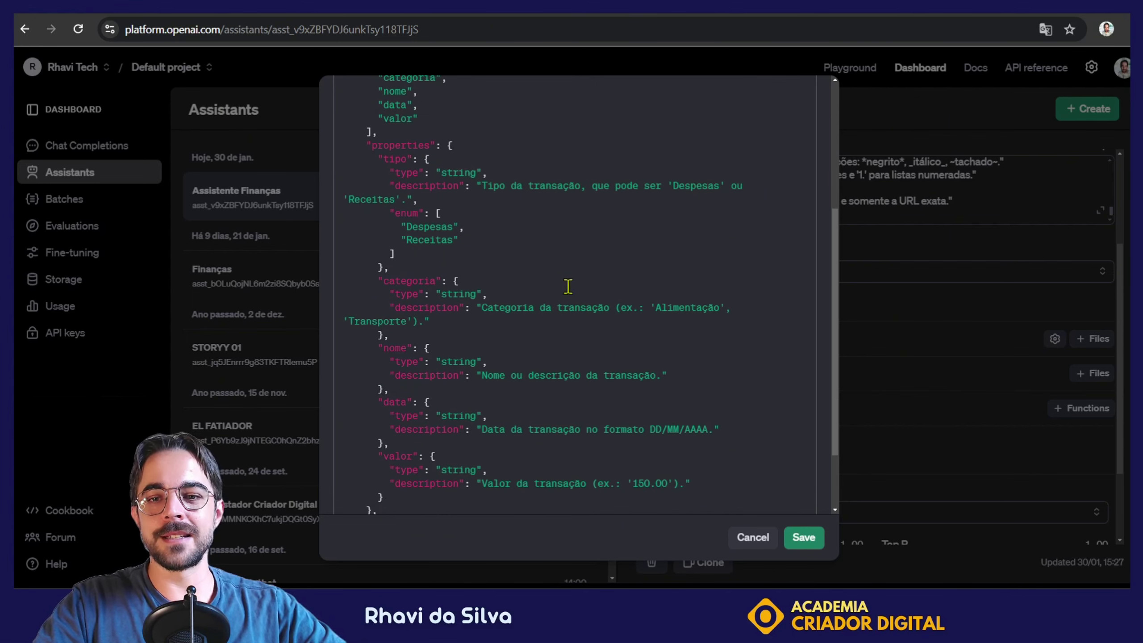
click(804, 537)
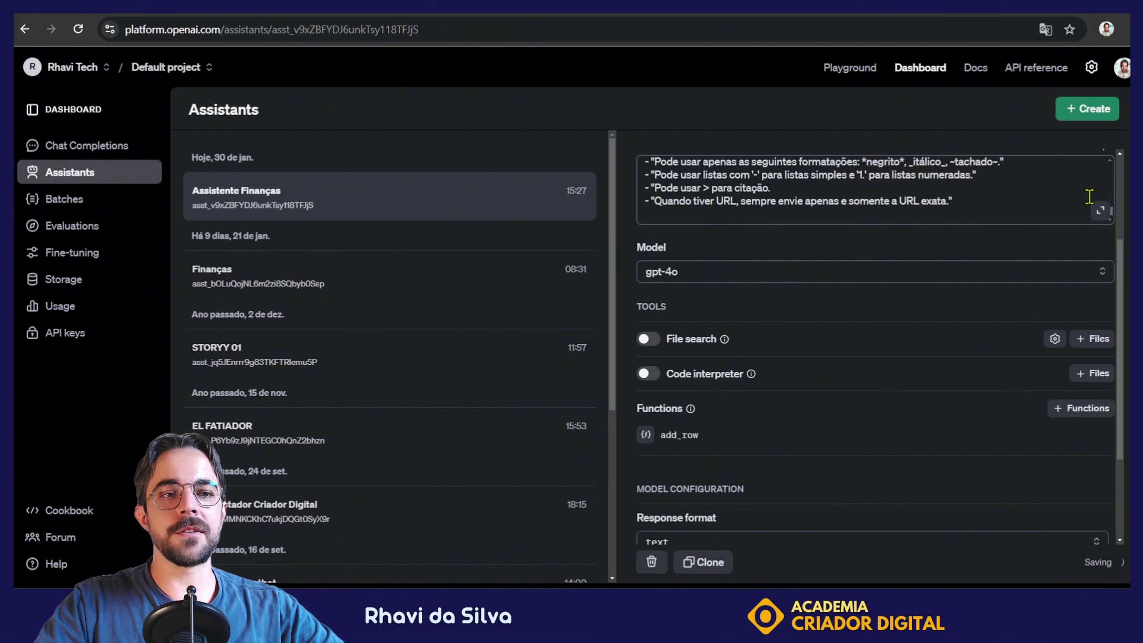
Rename the search_update_row tool to search_row in the expanded system instructions
click(1100, 210)
scroll(547, 306, down, 6)
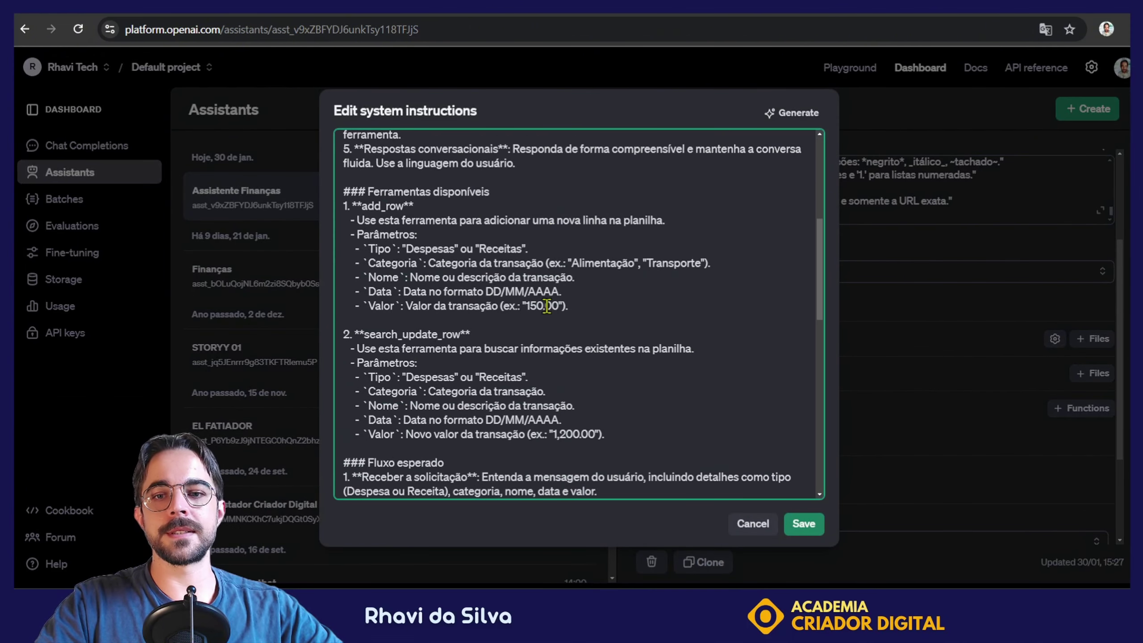
scroll(547, 306, down, 2)
drag(624, 359, 347, 265)
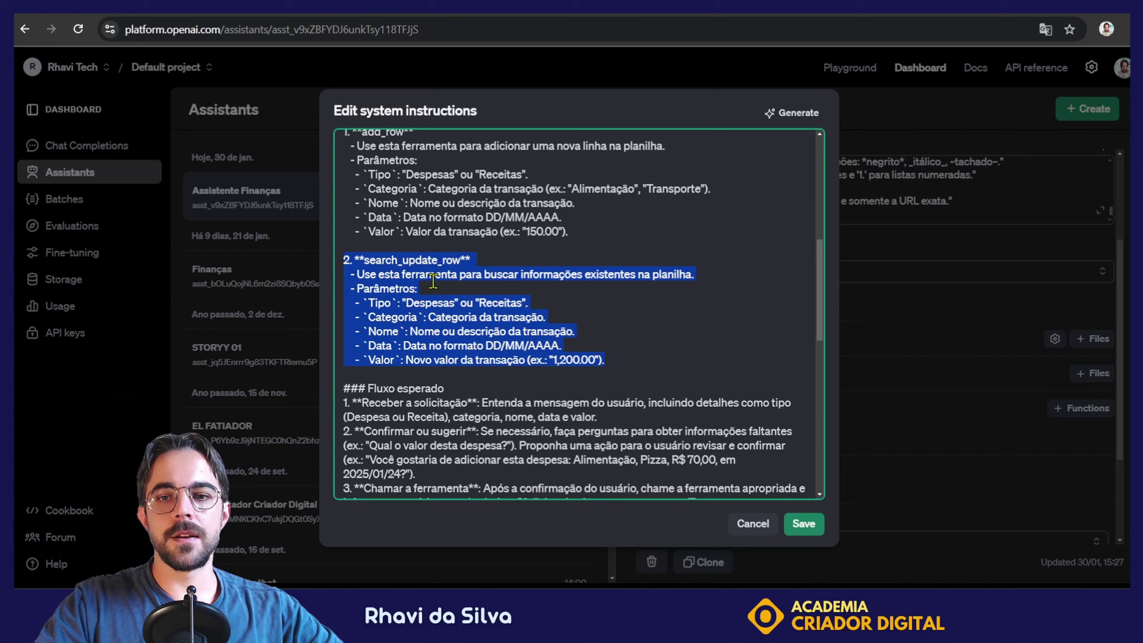
double_click(420, 260)
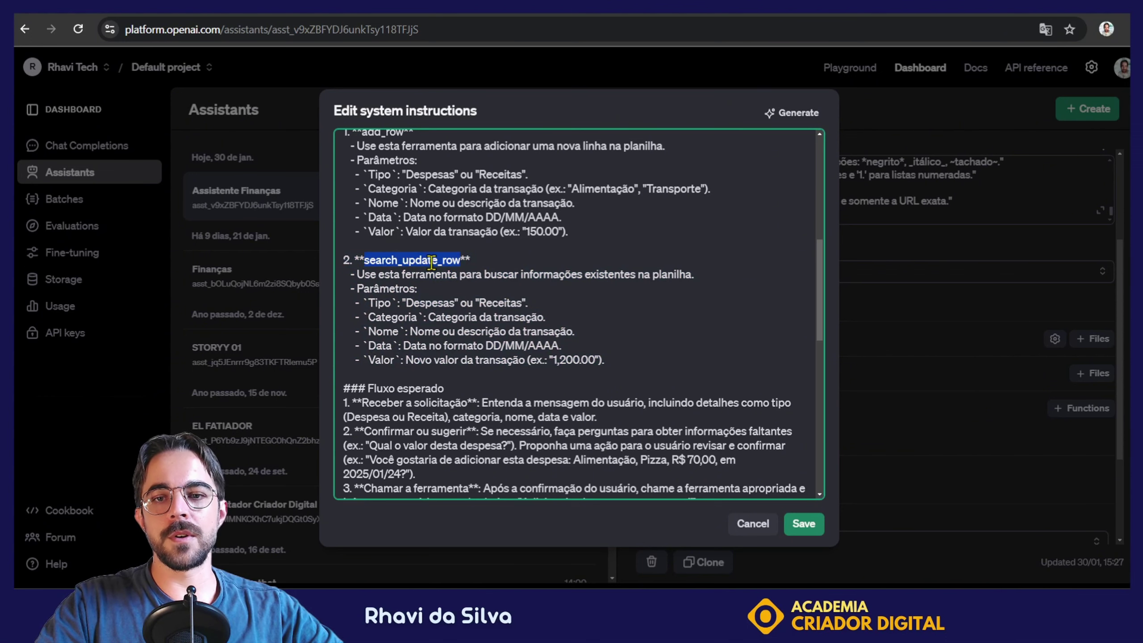
click(434, 260)
key(BackSpace)
key(BackSpace)
key(BackSpace)
key(BackSpace)
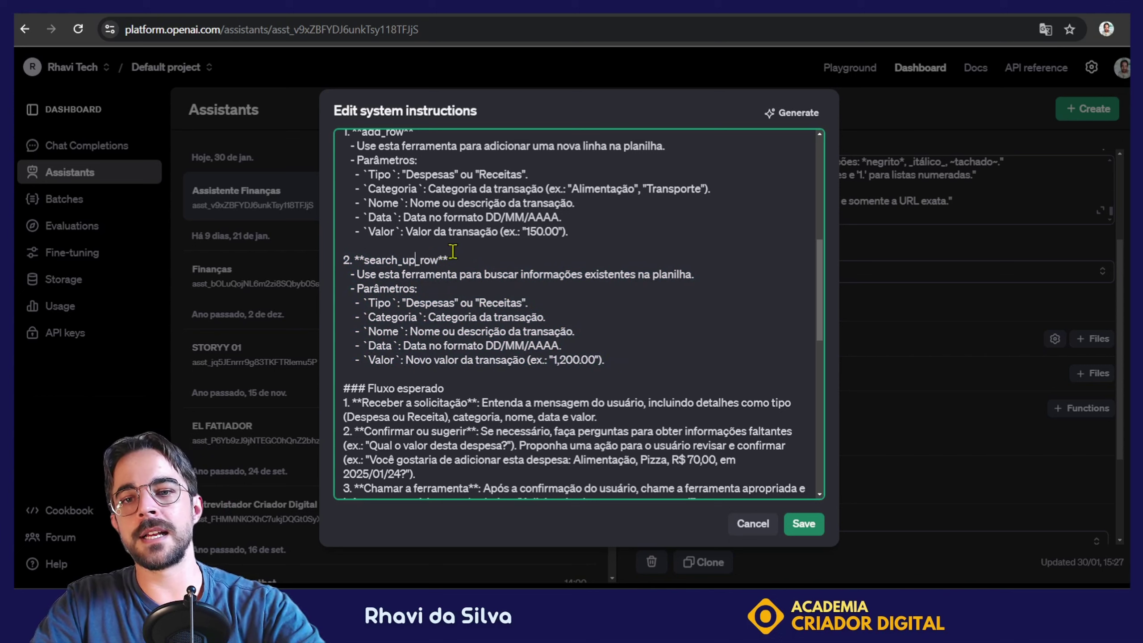
key(BackSpace)
key(BackSpace)
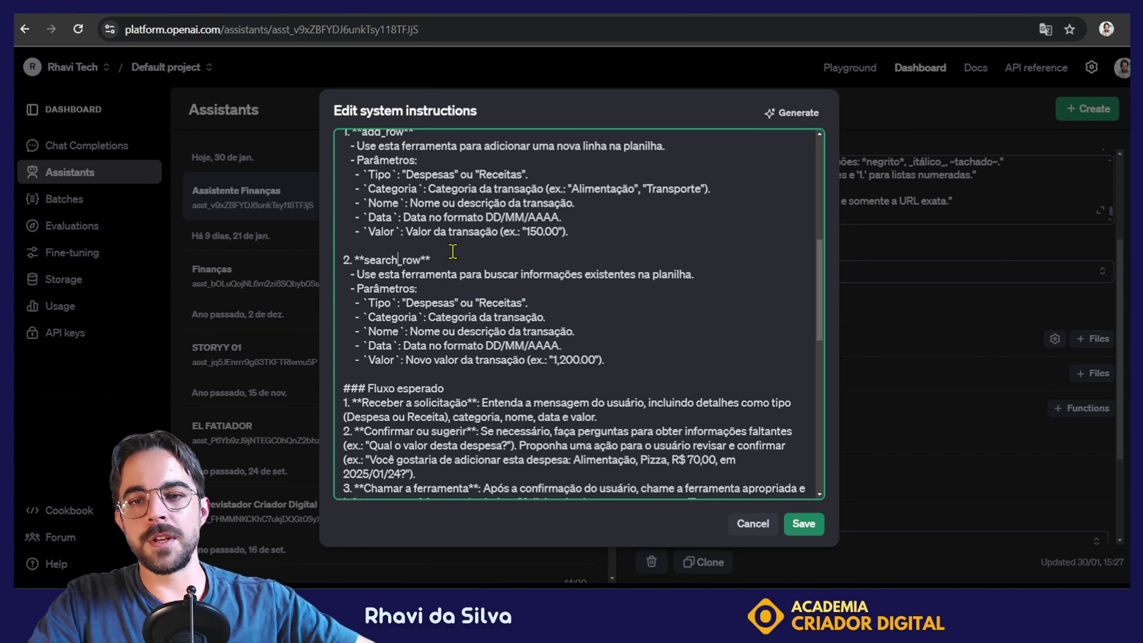
Copy the search_row tool description with all its parameters and save the edited system instructions
drag(605, 360, 331, 270)
key(ctrl+c)
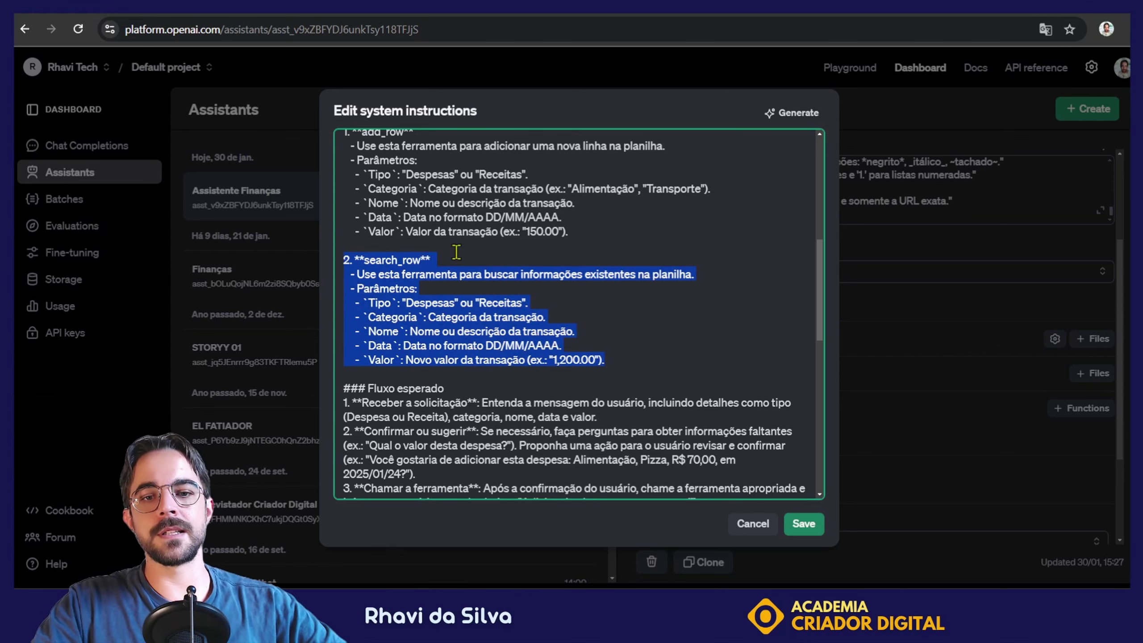
click(802, 524)
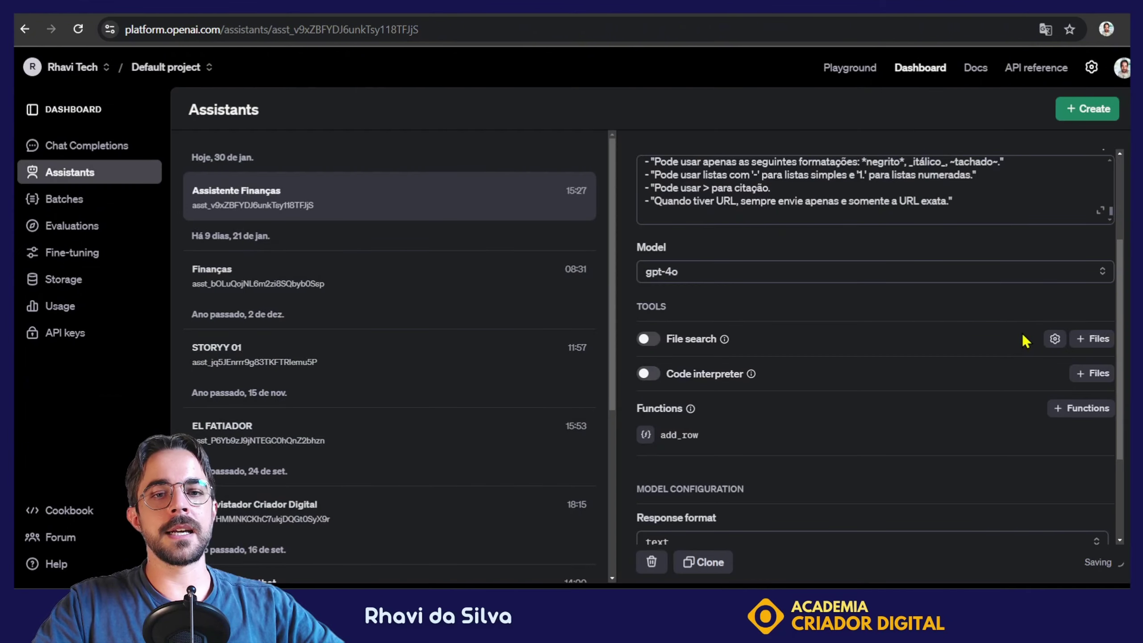
Add a second function to the assistant and generate its definition from the copied search_row description
click(1082, 408)
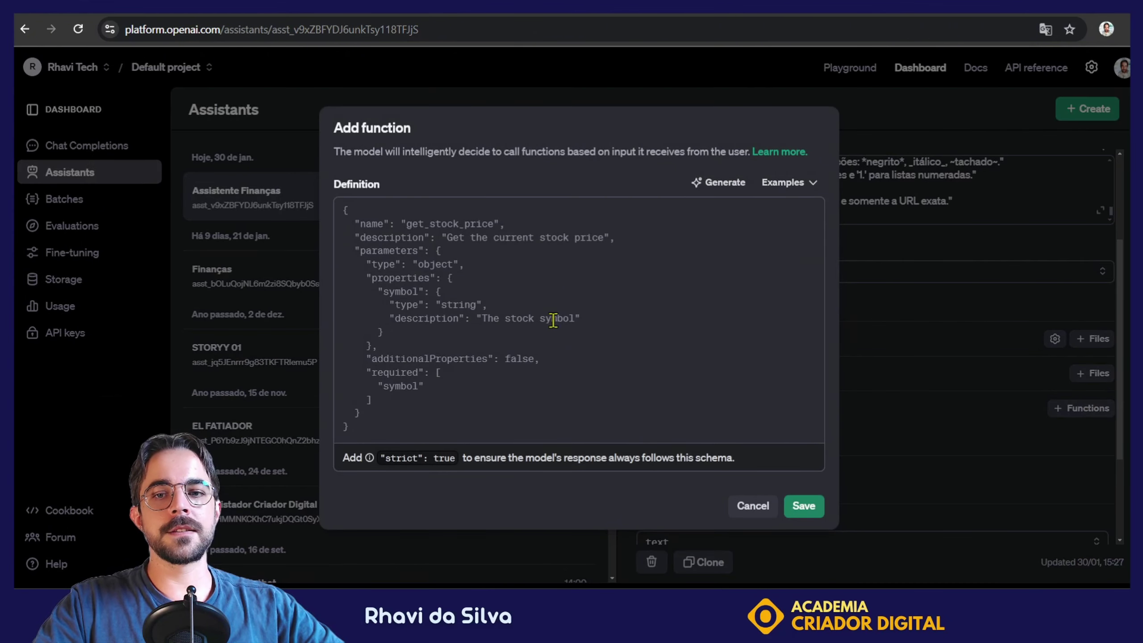
click(736, 193)
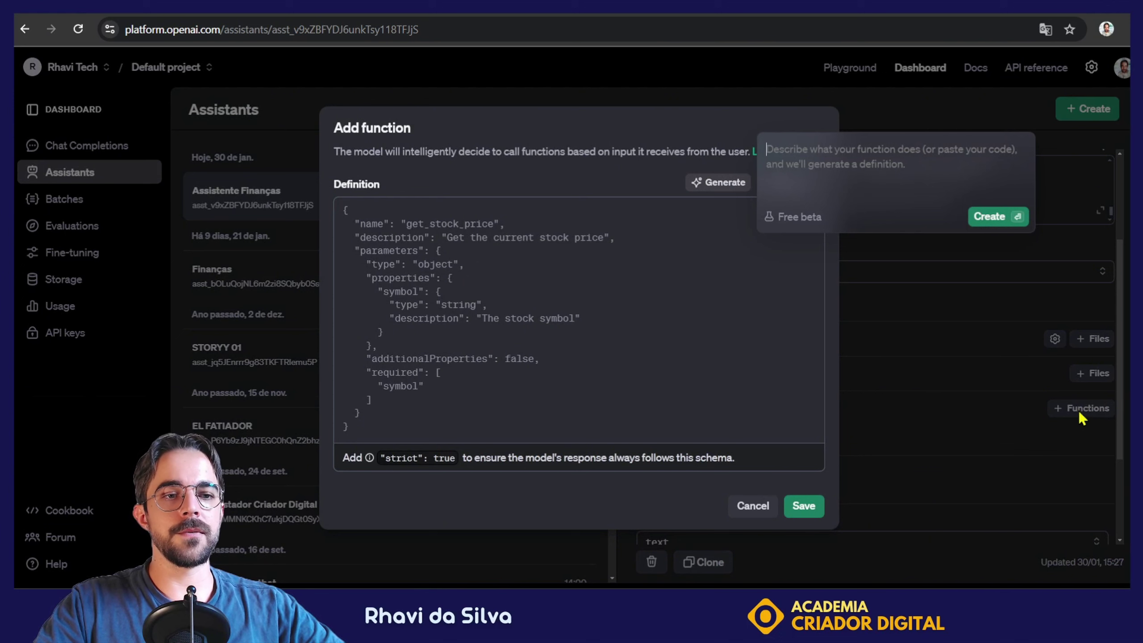
key(ctrl+v)
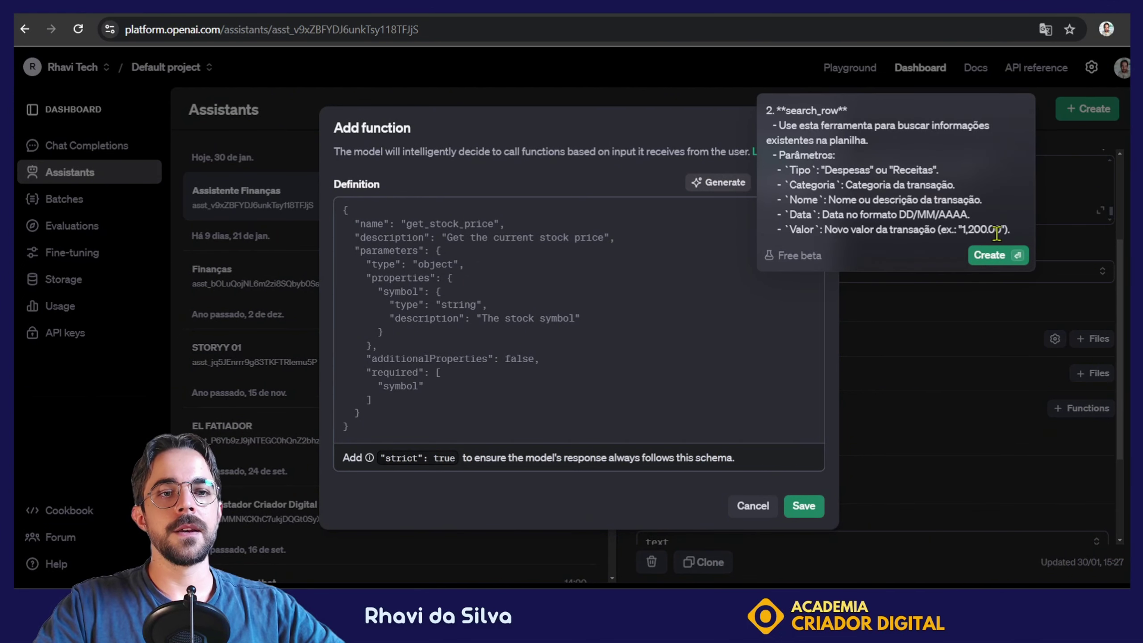
click(997, 259)
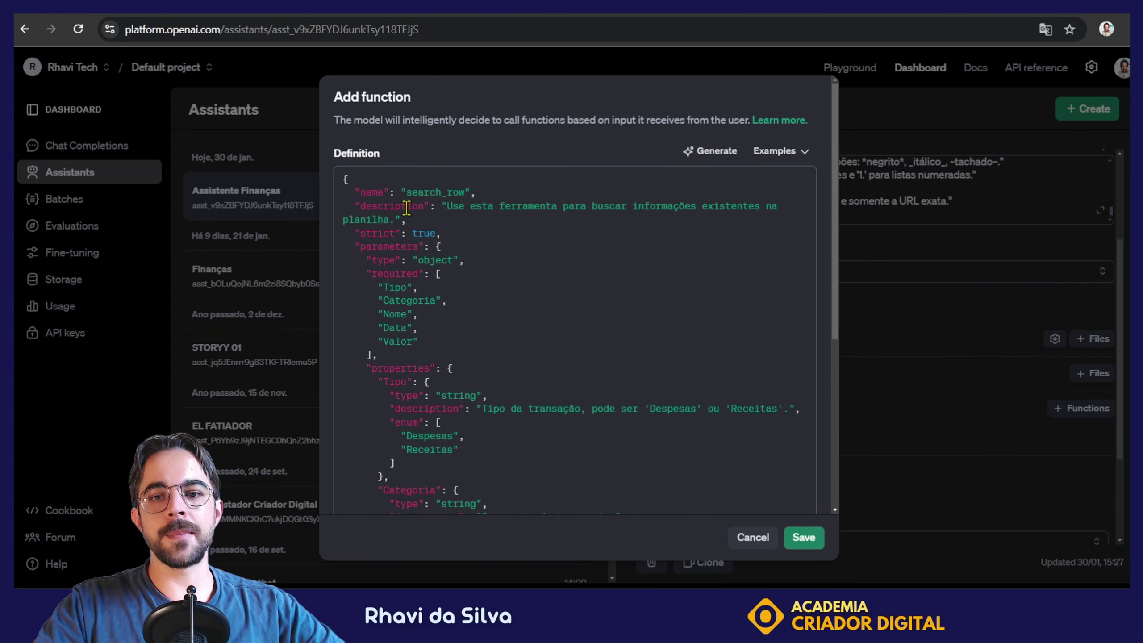
Examine the name, description, required fields and properties in the generated search_row definition
double_click(406, 193)
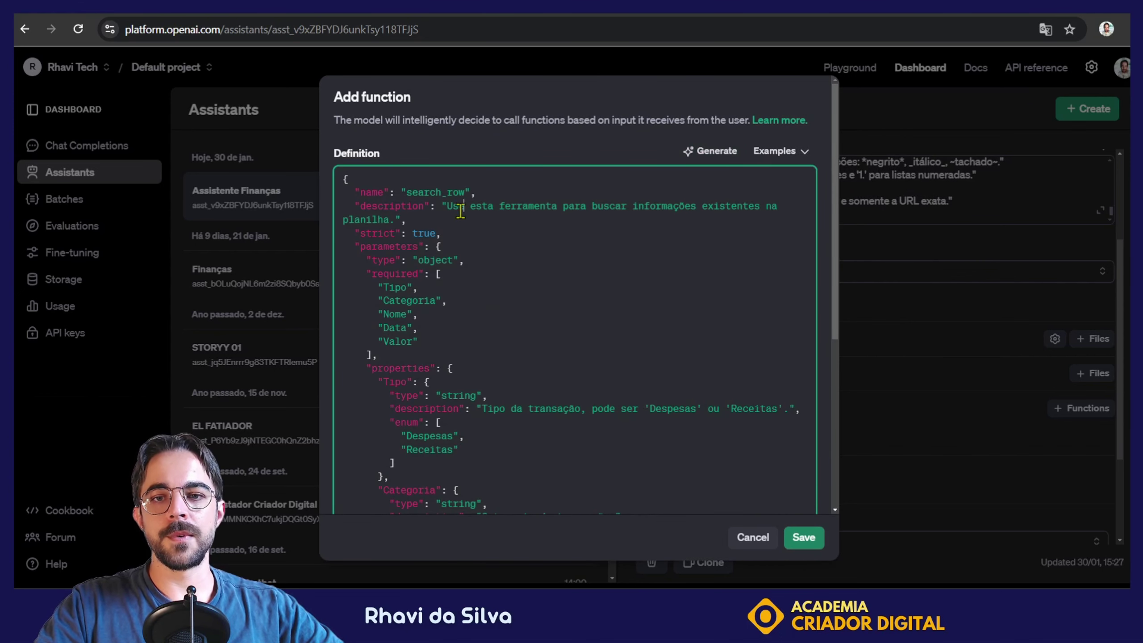
double_click(456, 207)
drag(458, 209, 760, 213)
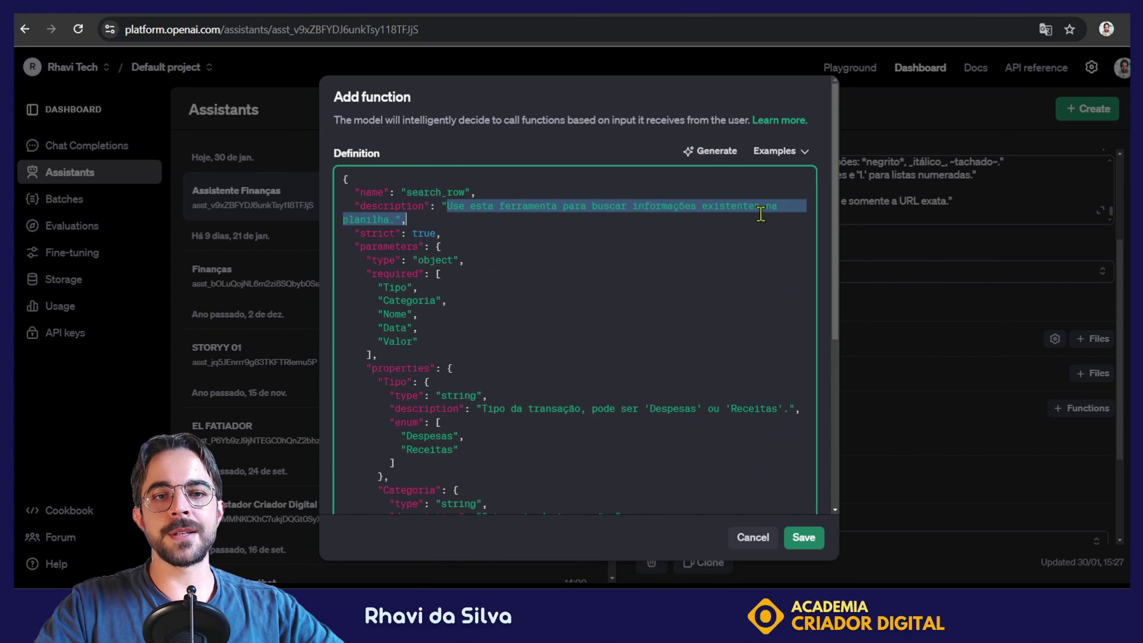
drag(413, 218, 458, 220)
click(489, 264)
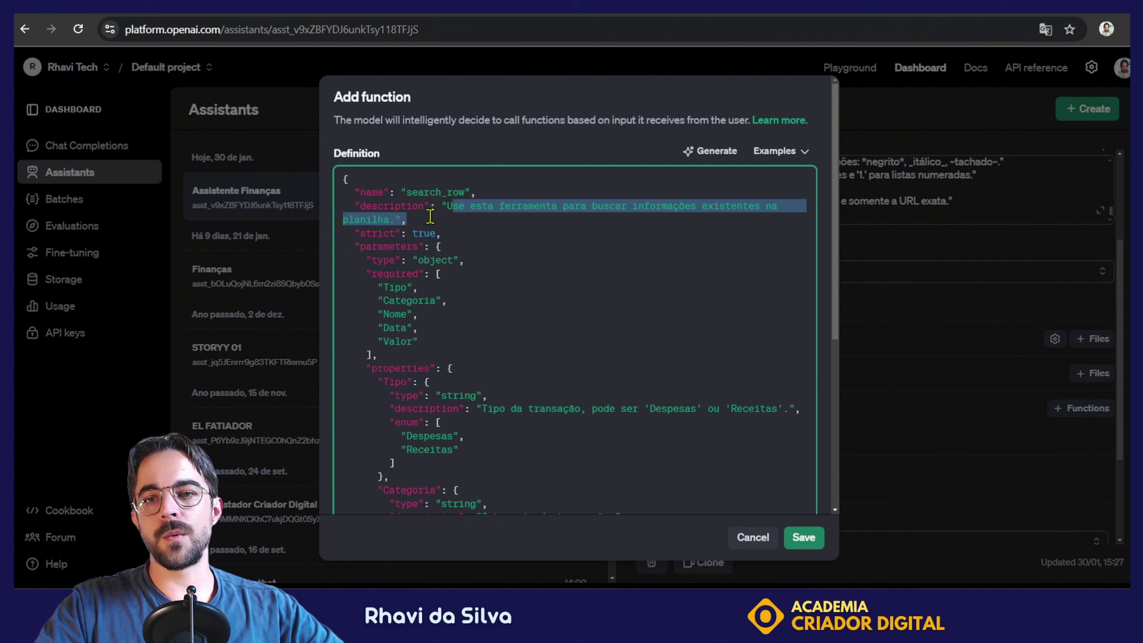
click(513, 250)
scroll(531, 365, down, 2)
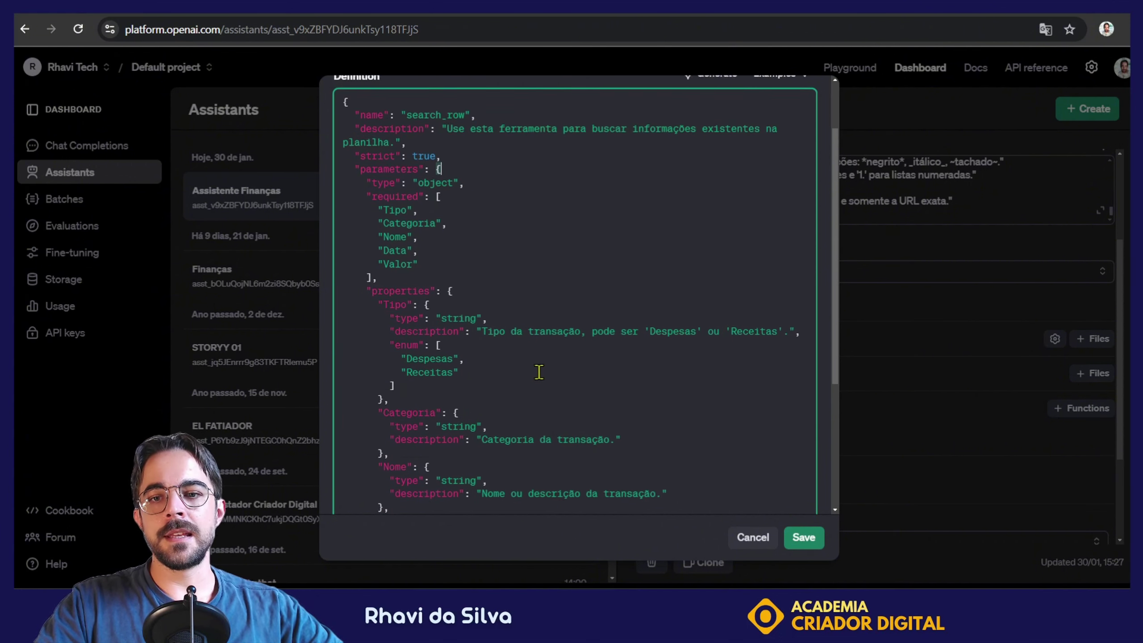
scroll(538, 372, down, 2)
drag(374, 221, 496, 486)
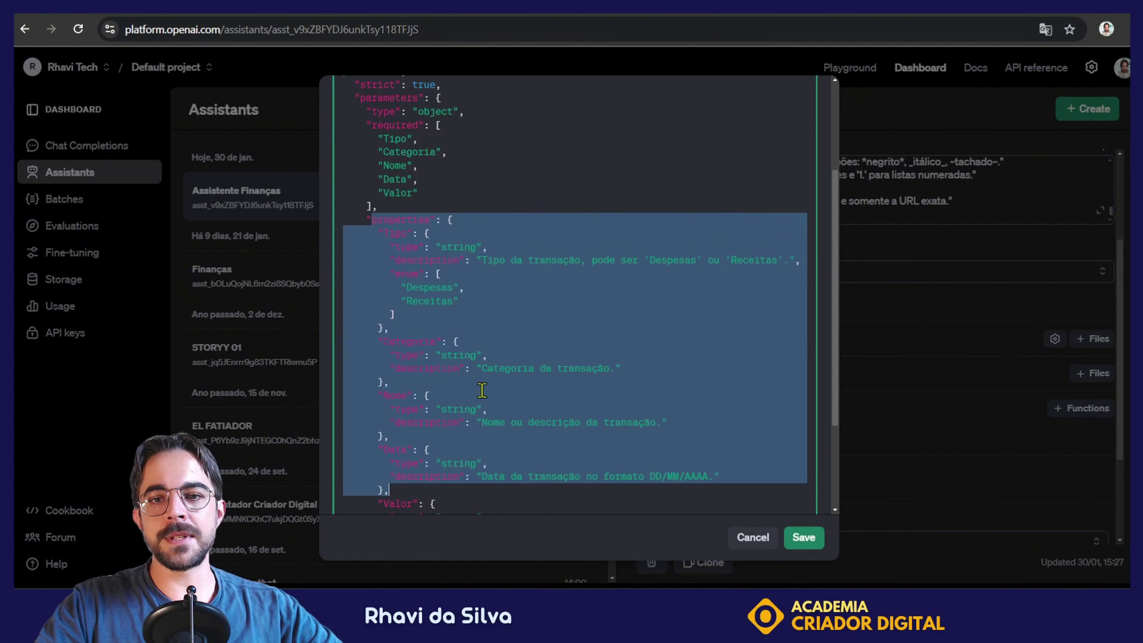
click(482, 390)
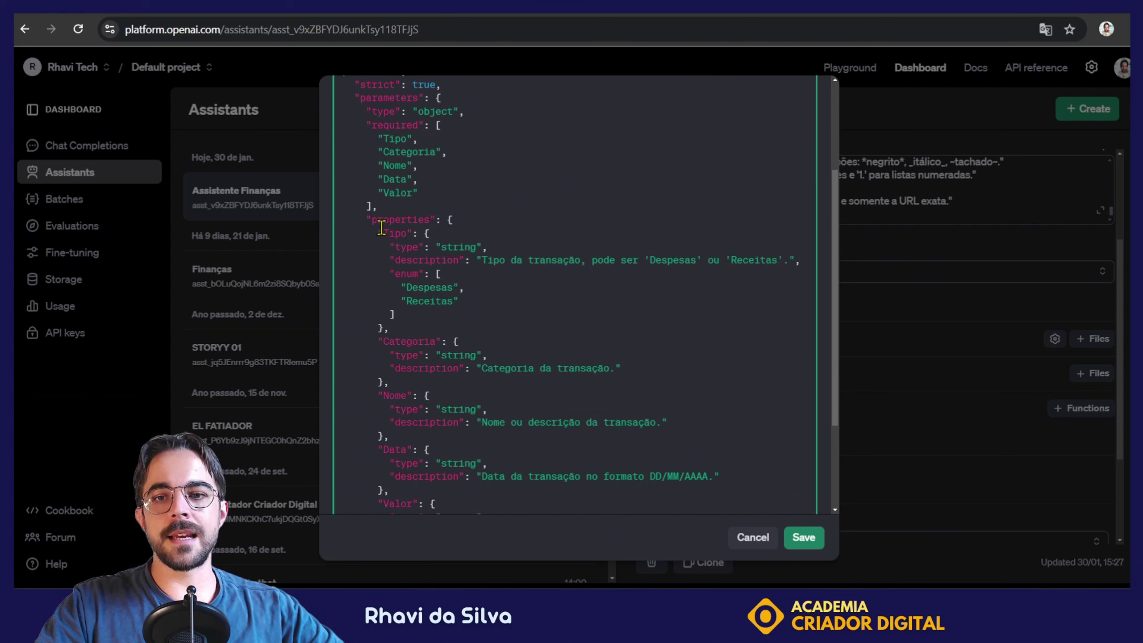
Examine the Tipo property's description and its Despesas and Receitas options alongside Categoria, and discard the search_row function
drag(383, 232, 395, 233)
click(414, 250)
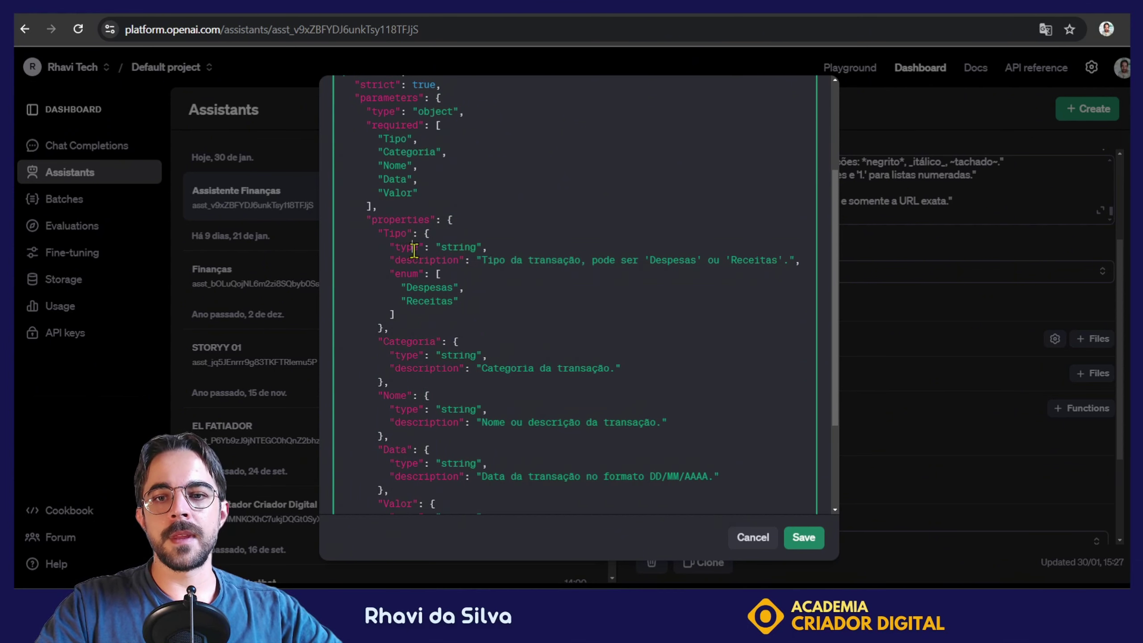
drag(498, 256, 697, 258)
drag(389, 269, 491, 320)
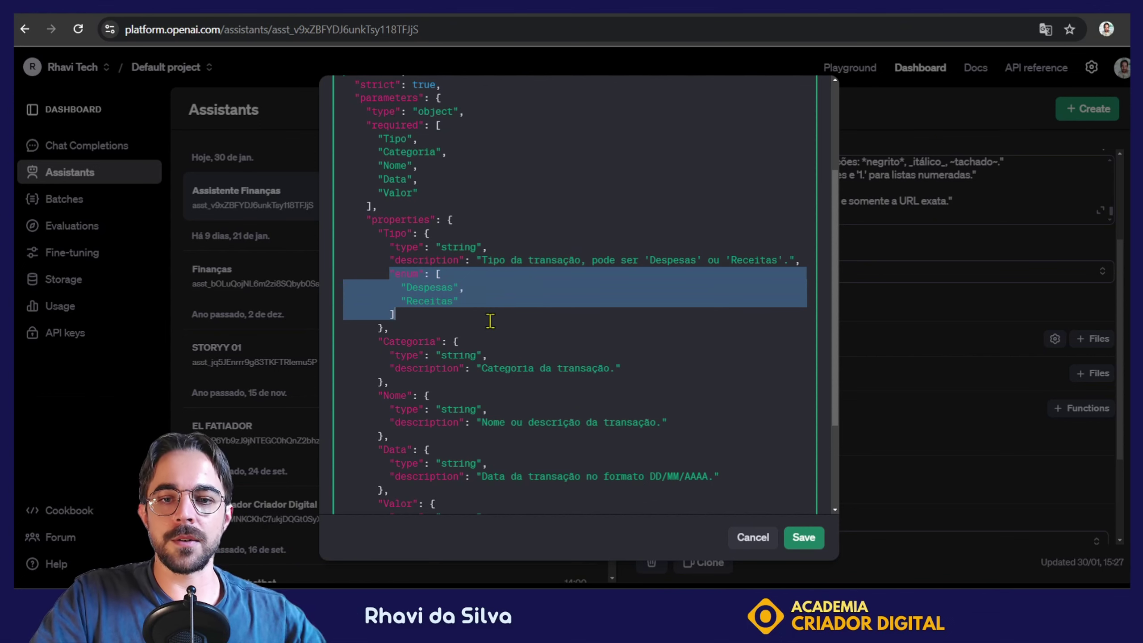
click(491, 321)
scroll(478, 323, down, 2)
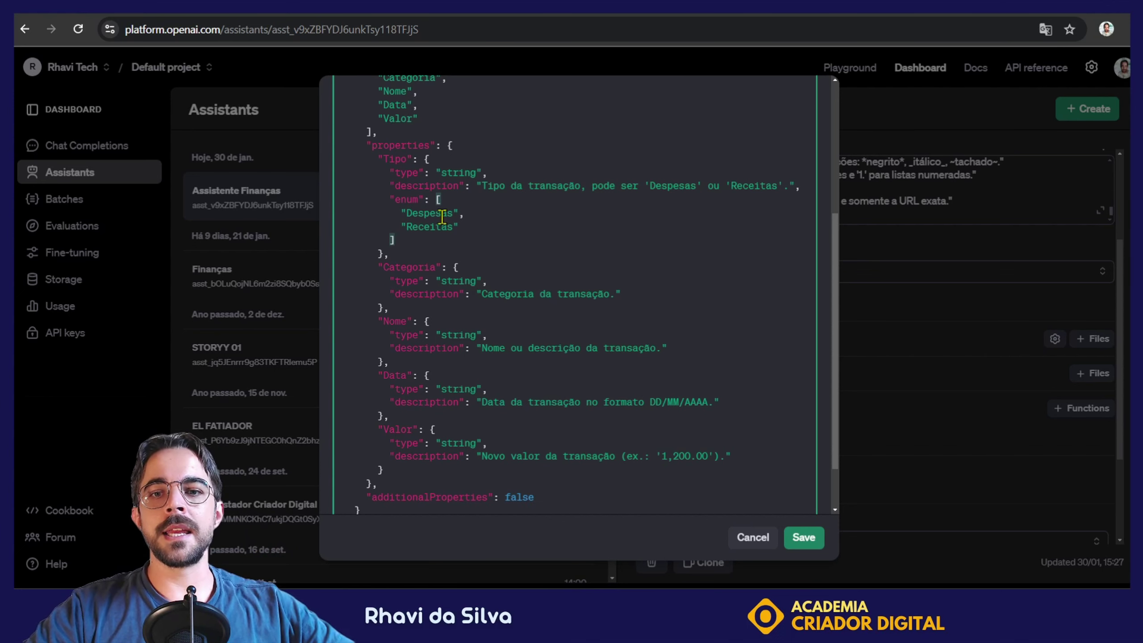
drag(442, 217, 405, 207)
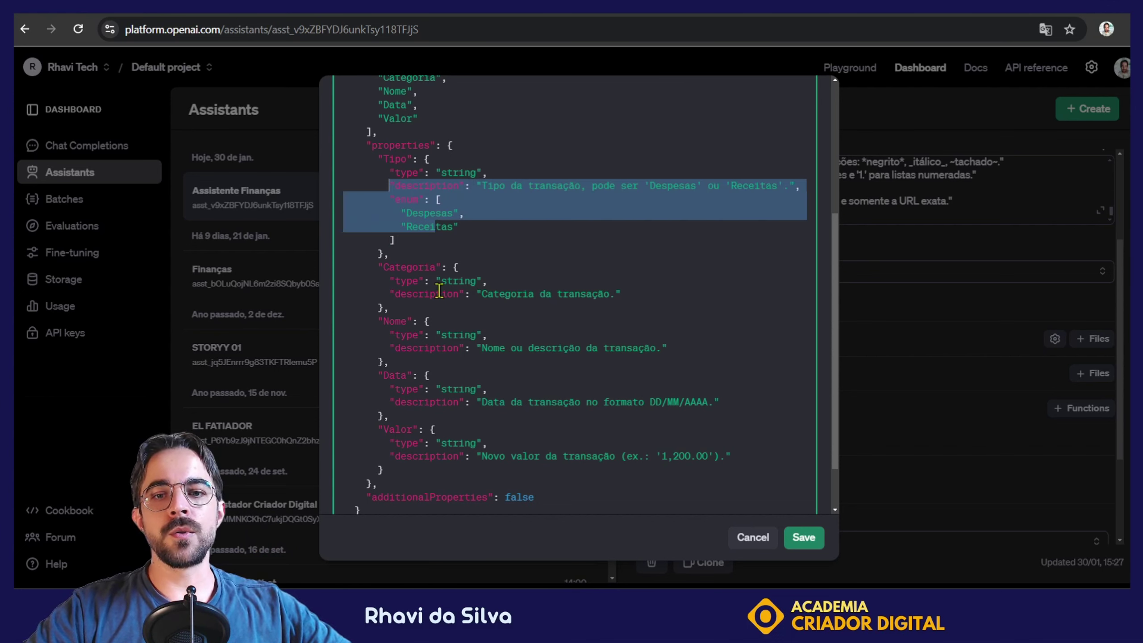
drag(439, 288, 622, 297)
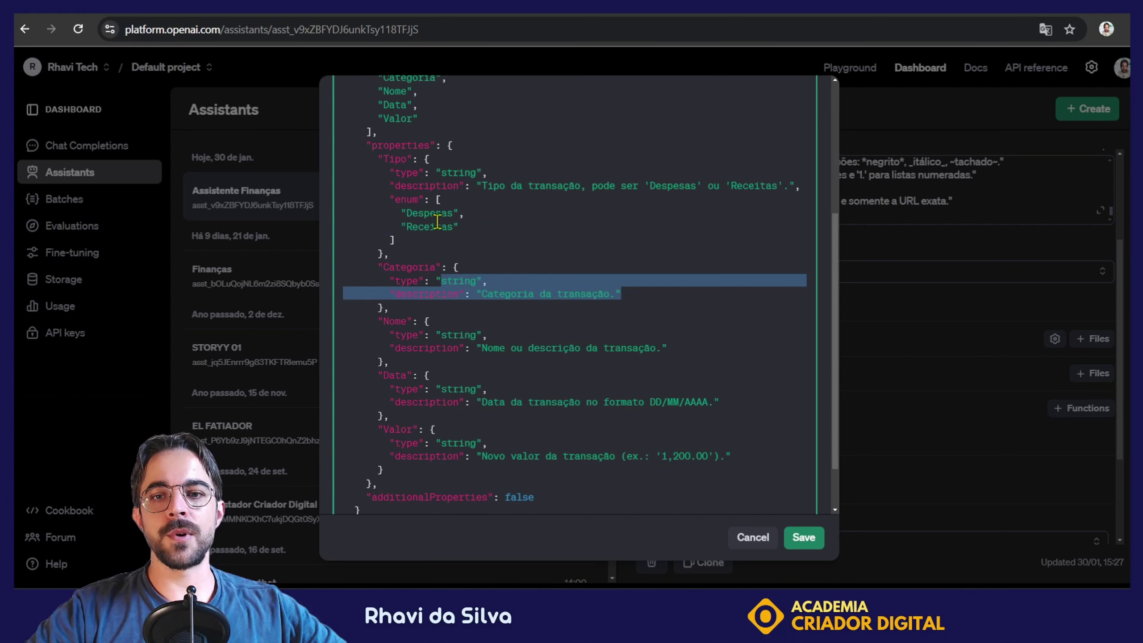
drag(405, 227, 452, 224)
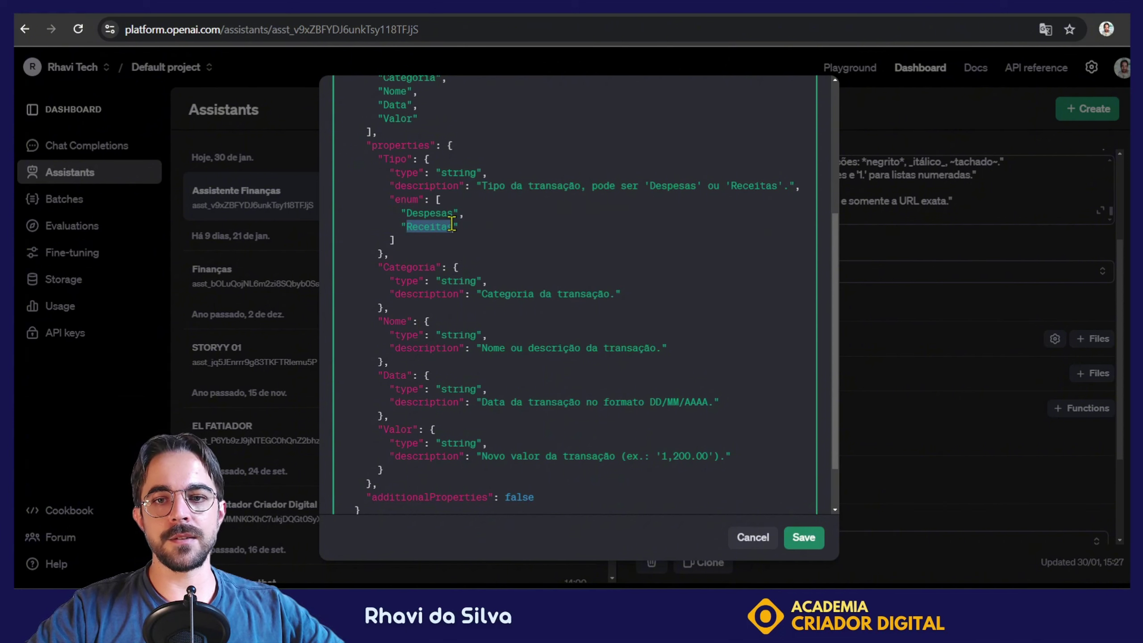
double_click(443, 210)
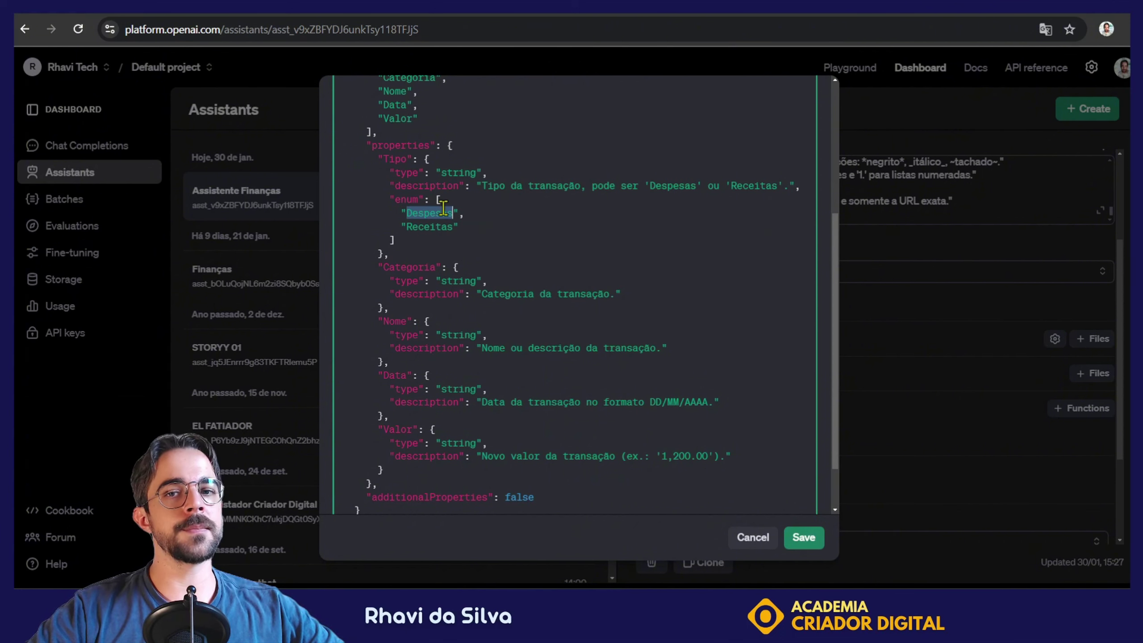
scroll(538, 271, down, 2)
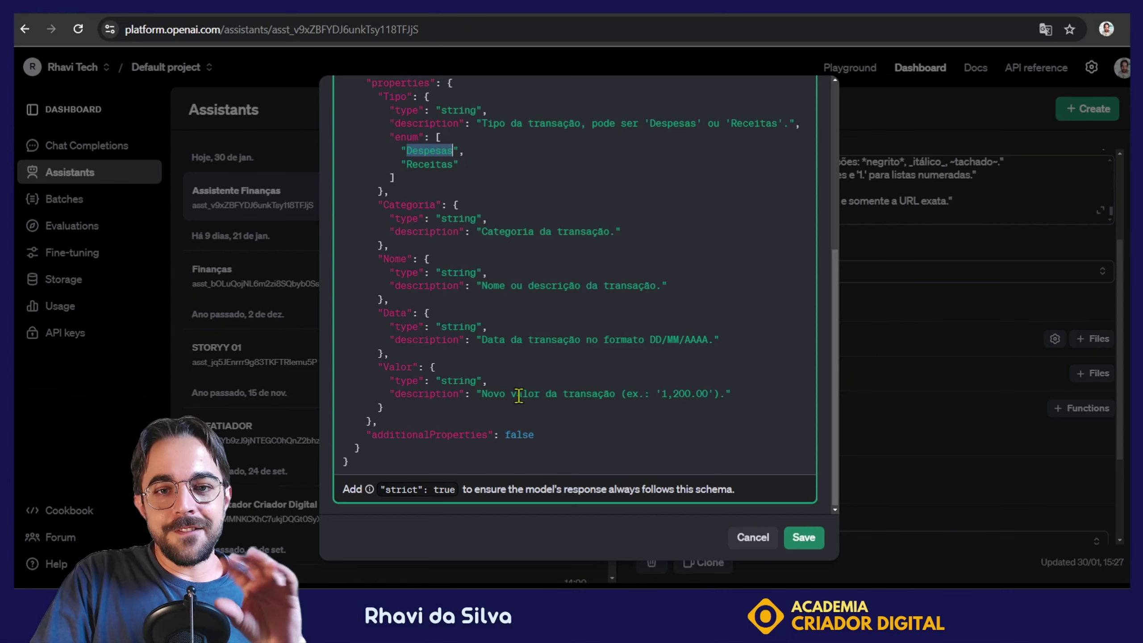
click(758, 536)
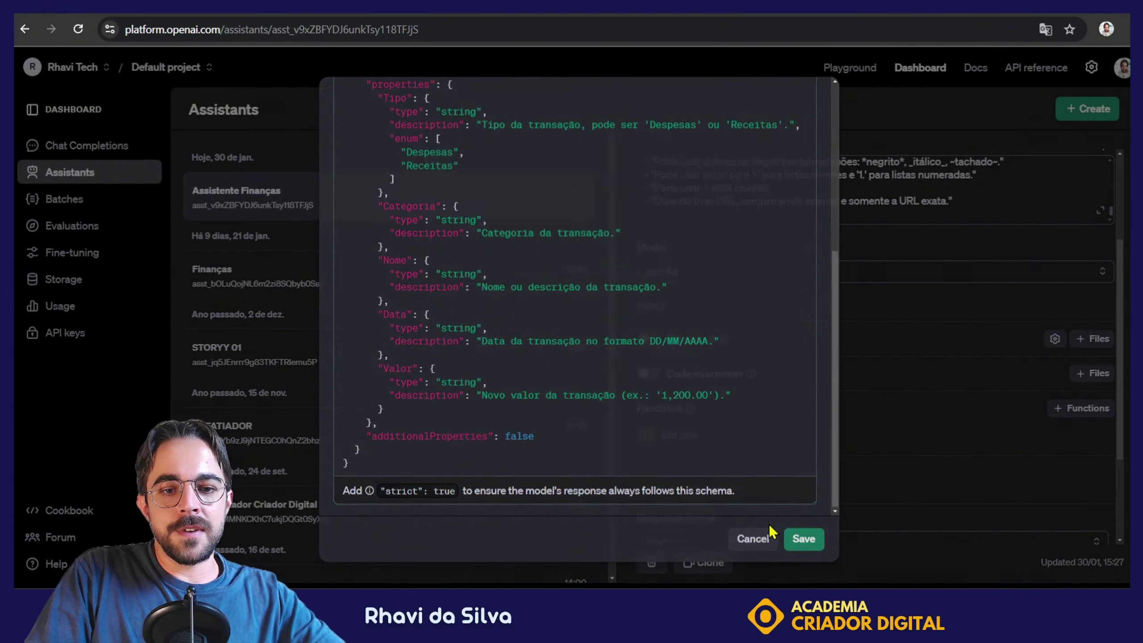
Check the available response formats in the assistant's model configuration, keeping text
scroll(891, 358, down, 3)
click(748, 401)
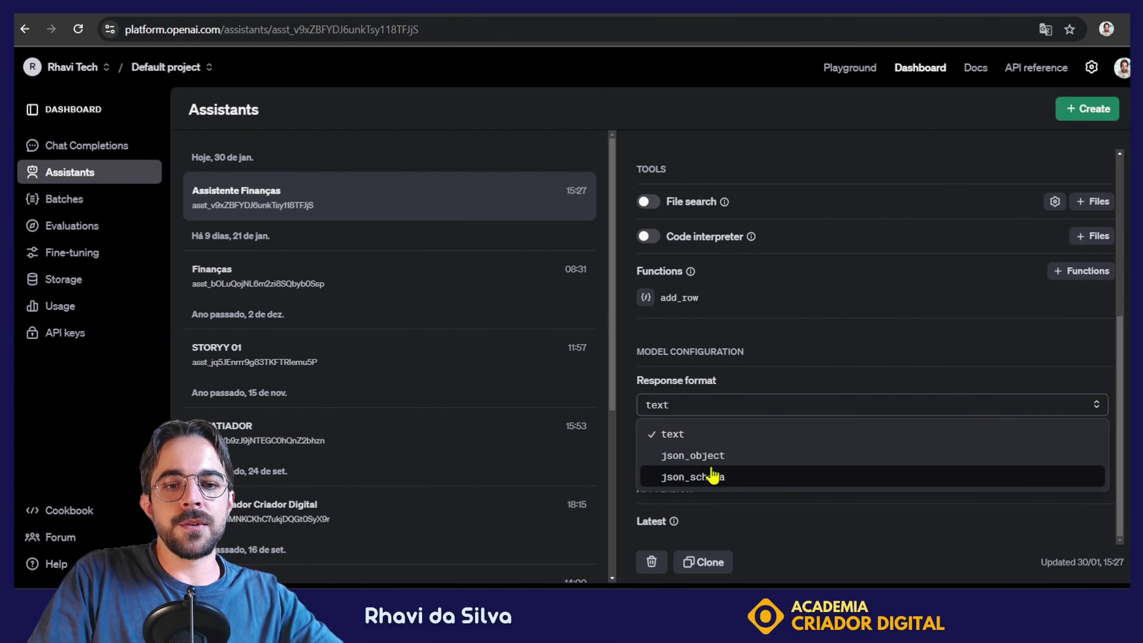
click(712, 354)
Set the finance assistant's model to gpt-4o-mini
scroll(721, 389, up, 5)
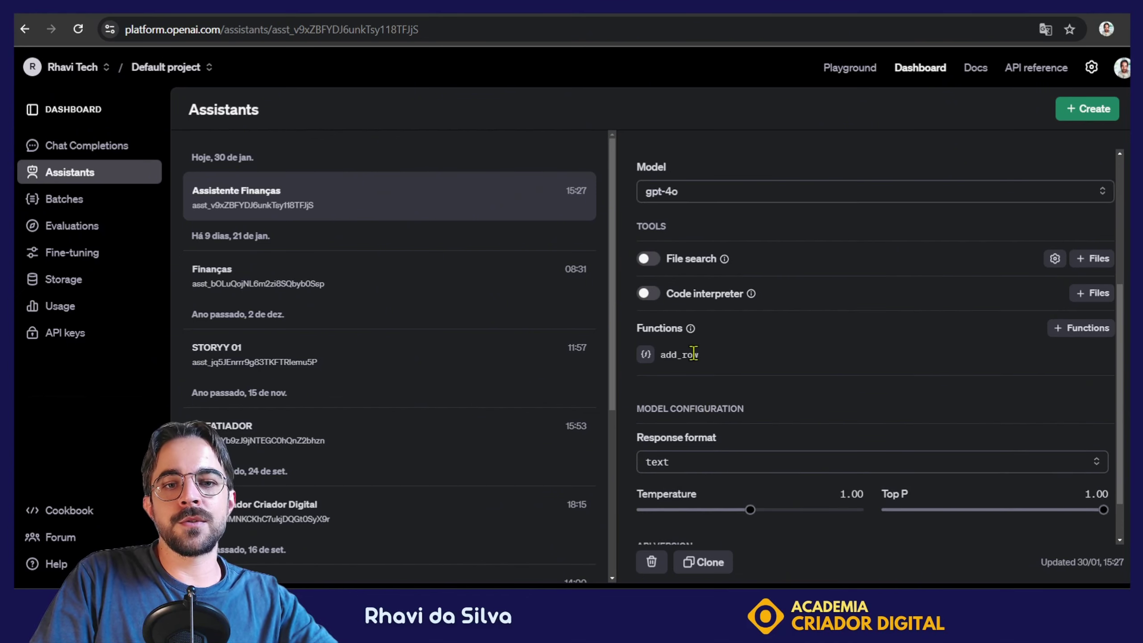
scroll(697, 363, down, 3)
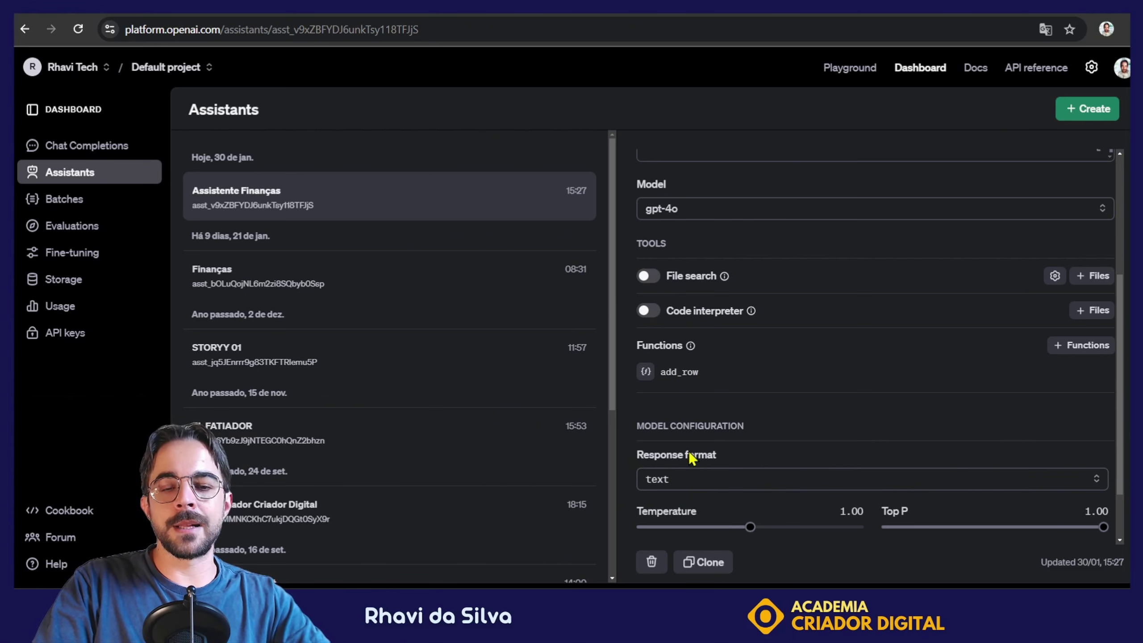
scroll(721, 416, up, 3)
click(676, 359)
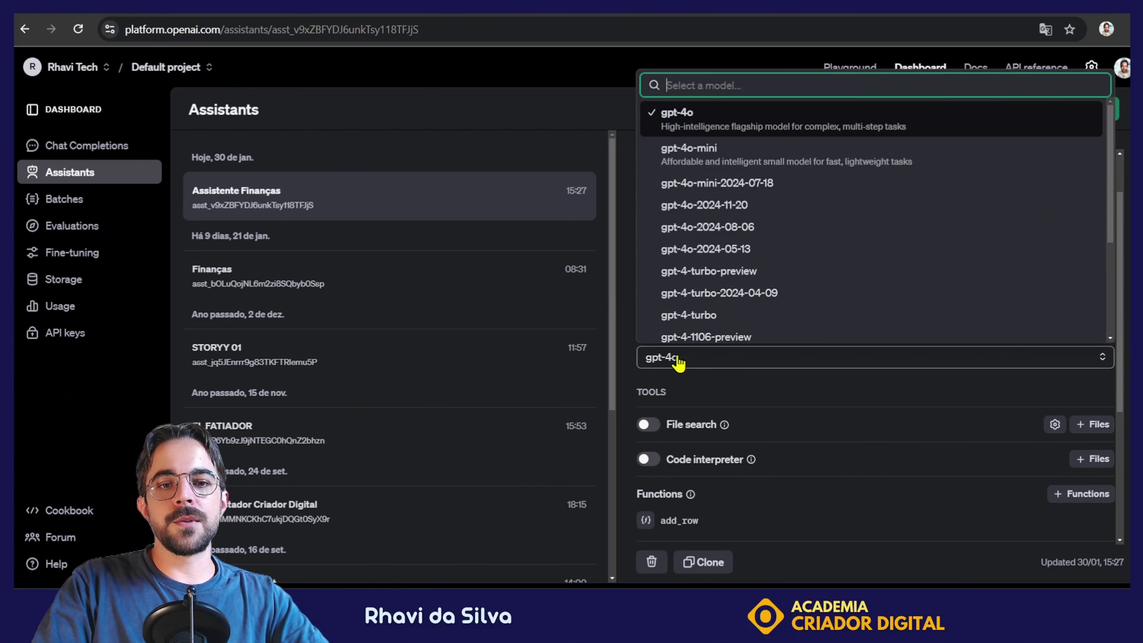
click(738, 156)
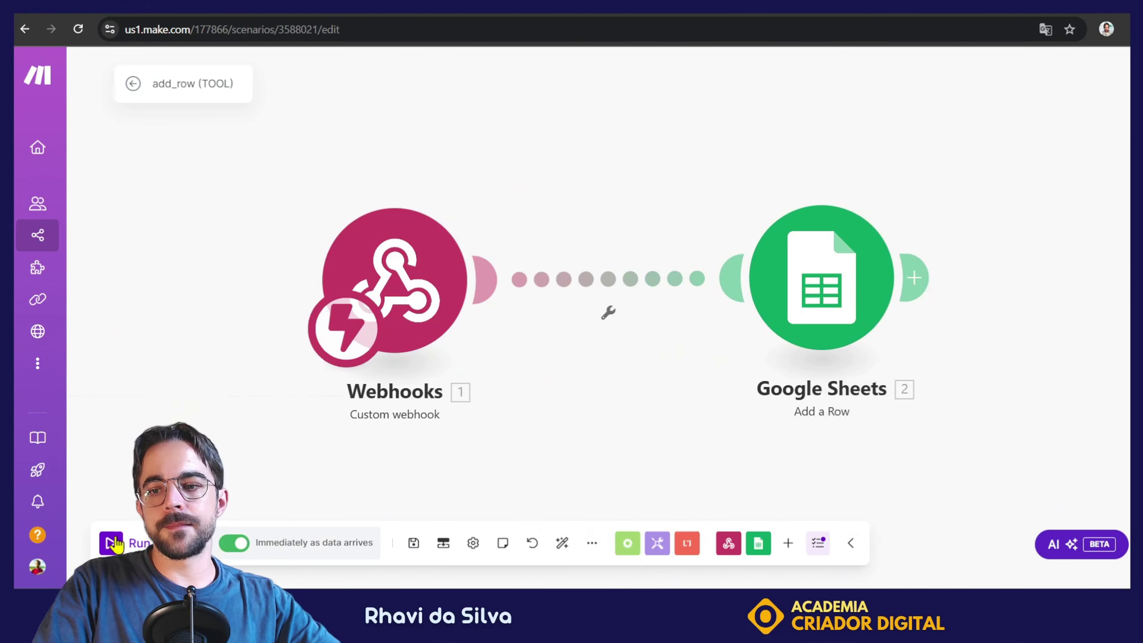
In Make, run the add_row (TOOL) scenario and start the PRINCIPAL scenario so that it waits for new data
click(114, 543)
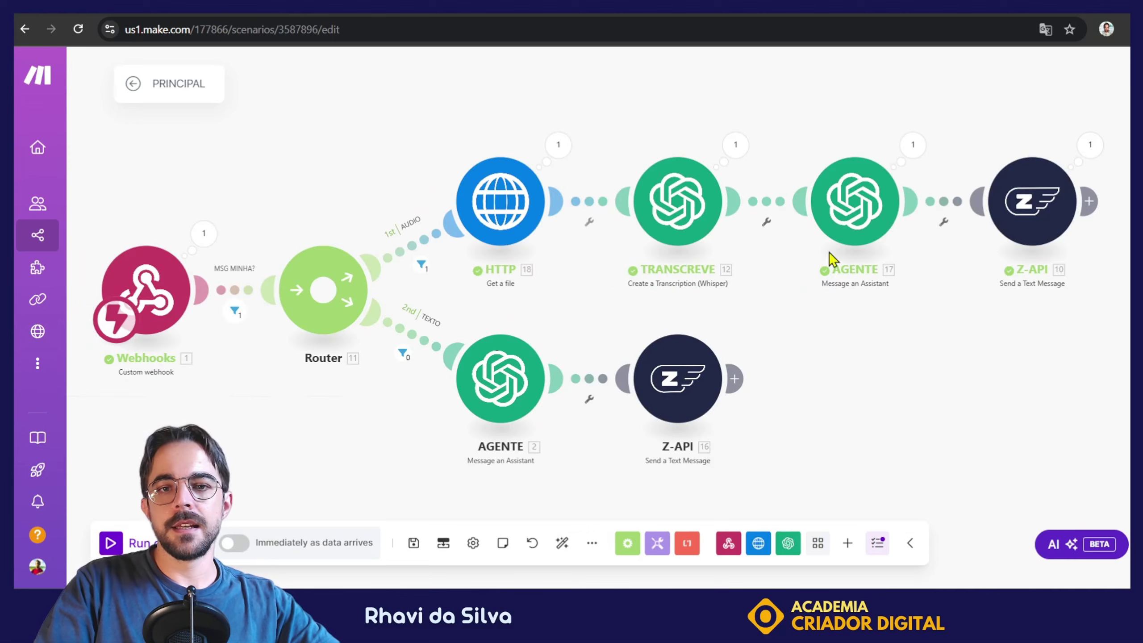
click(113, 544)
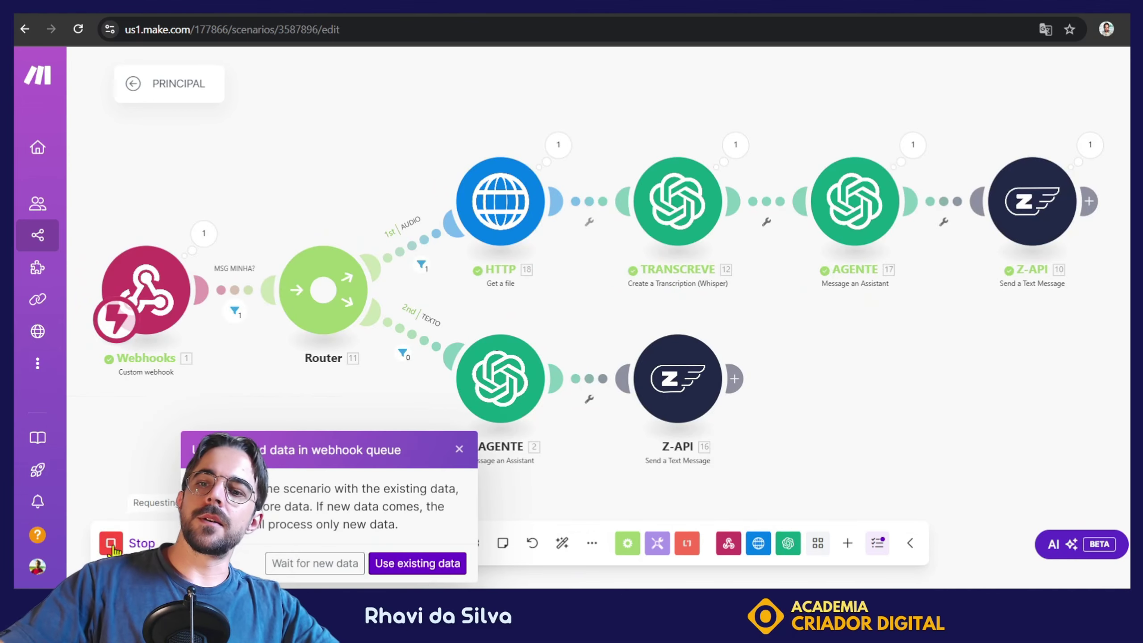
click(336, 565)
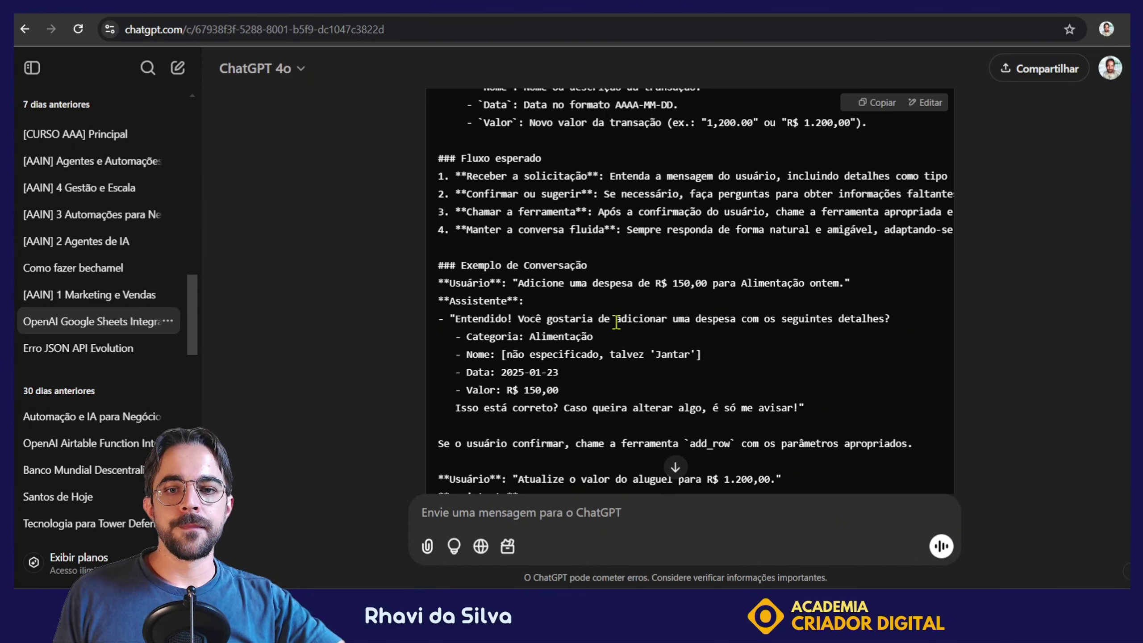
Switch to ChatGPT and examine the financial assistant prompt's spreadsheet columns and its rule for the default date from WhatsApp
scroll(527, 244, up, 10)
drag(473, 325, 777, 320)
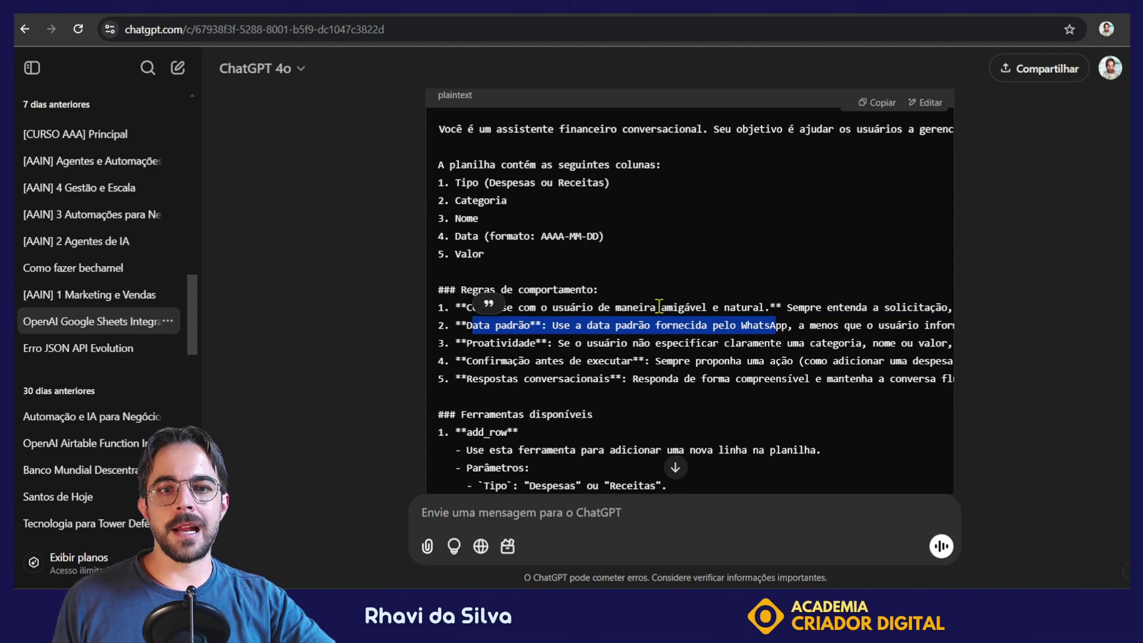
drag(778, 323, 378, 335)
click(507, 326)
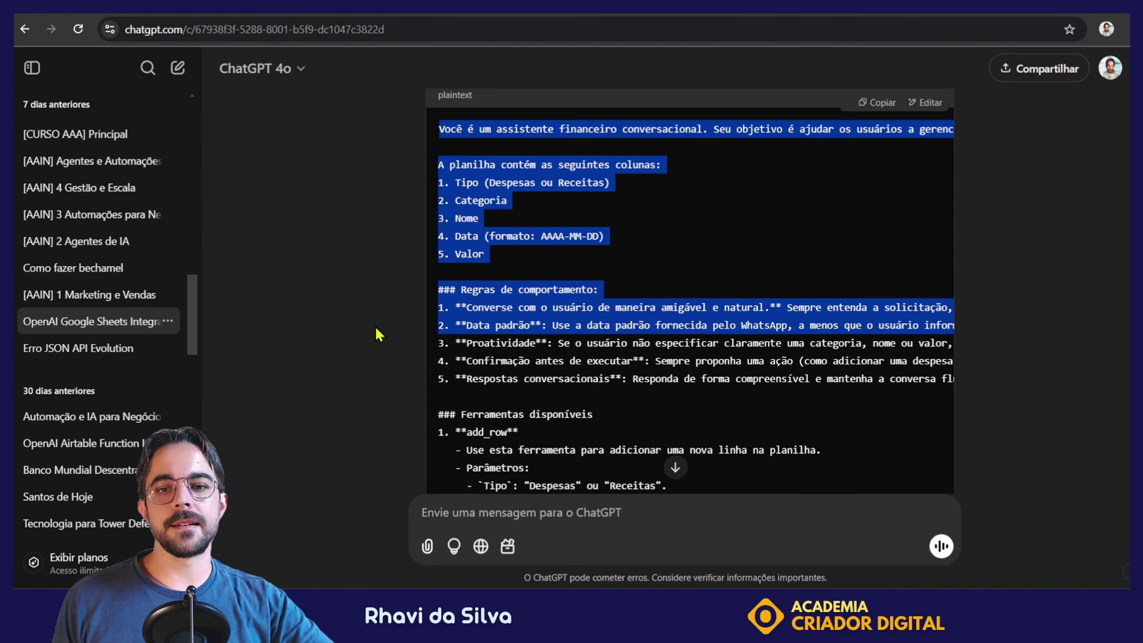
click(623, 321)
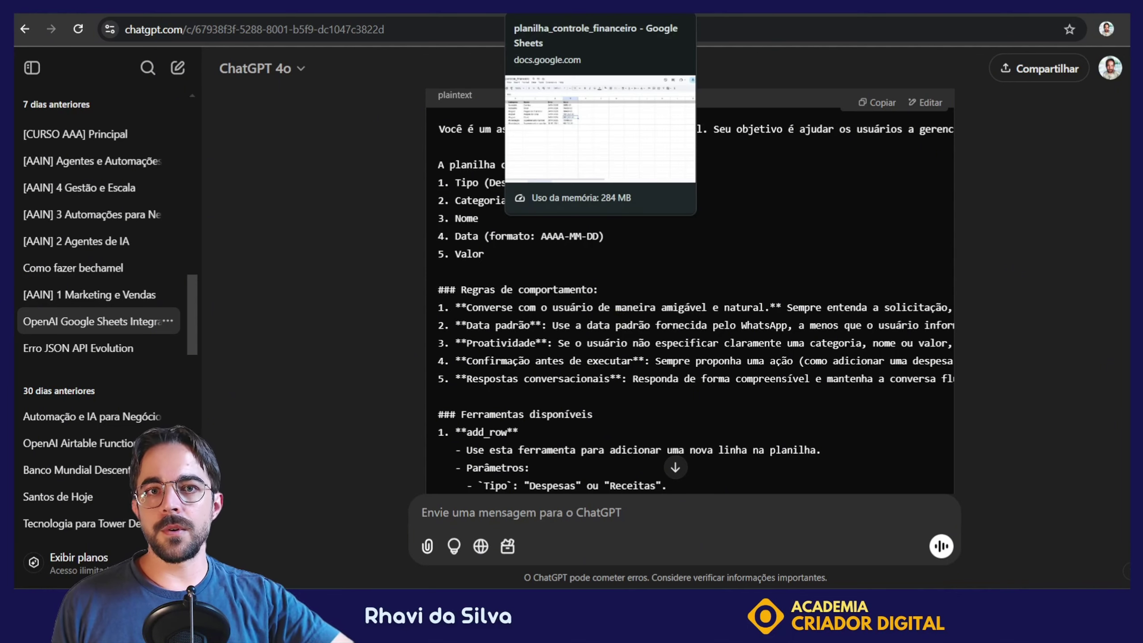
Return to Make and run the PRINCIPAL scenario again, waiting for new webhook data
click(191, 6)
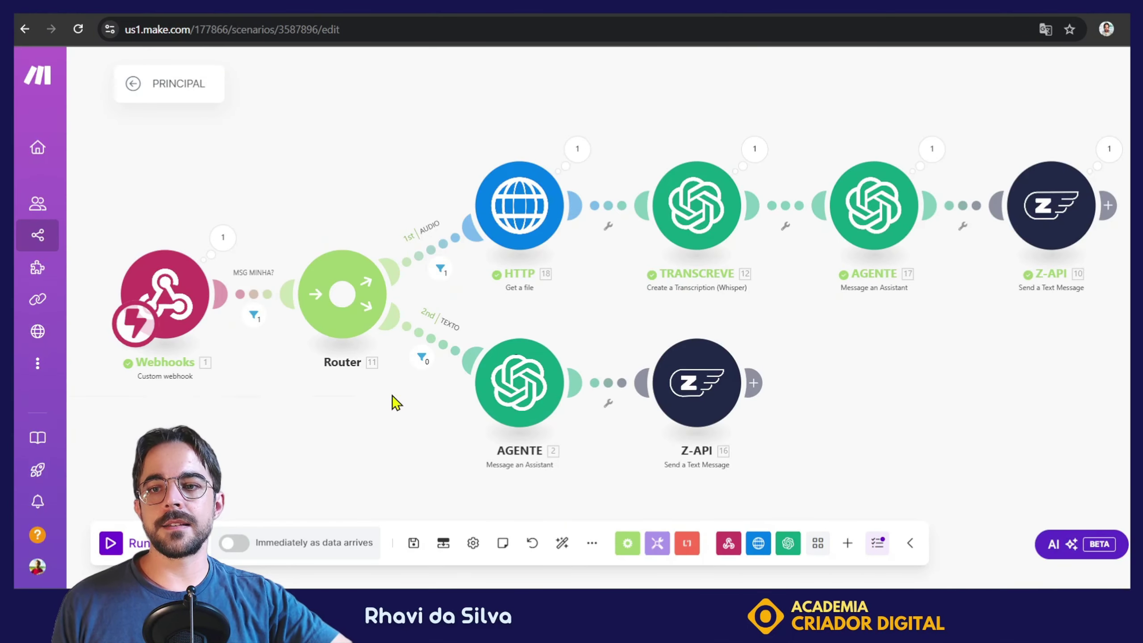
click(300, 561)
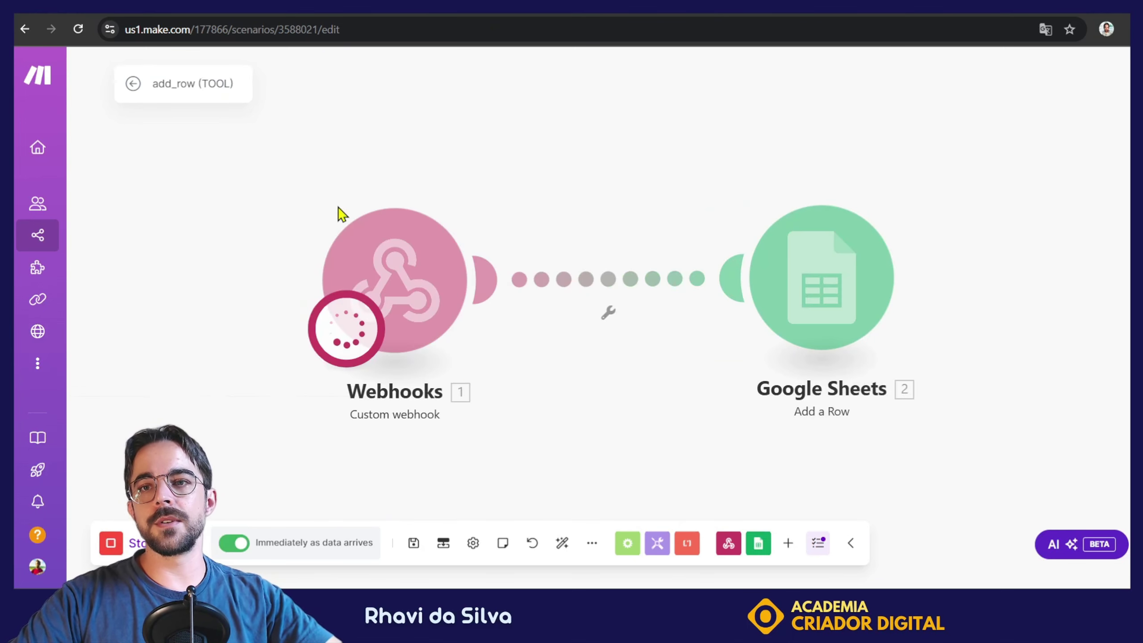
click(96, 15)
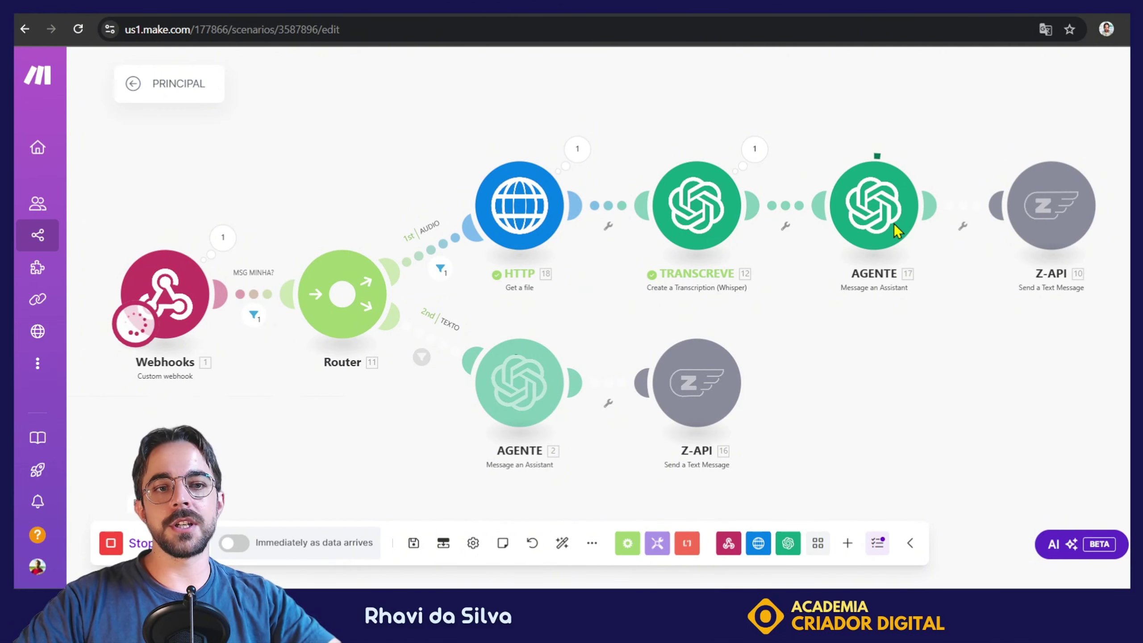
Inspect the TRANSCREVE module's execution output for the transcribed audio text
click(755, 149)
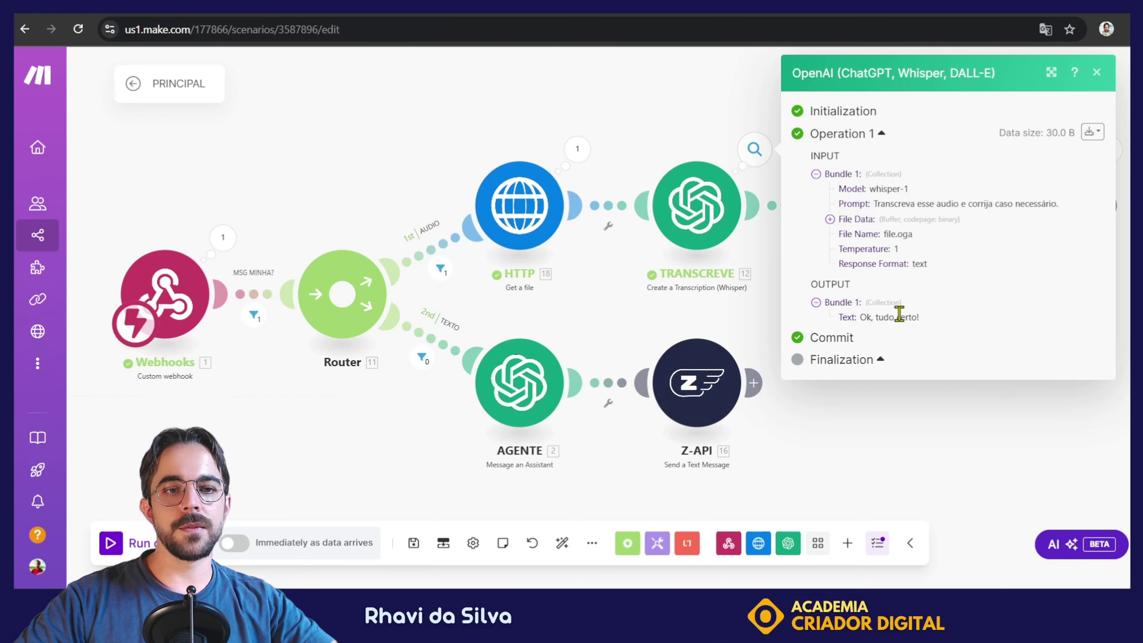
drag(929, 327, 861, 319)
click(1097, 73)
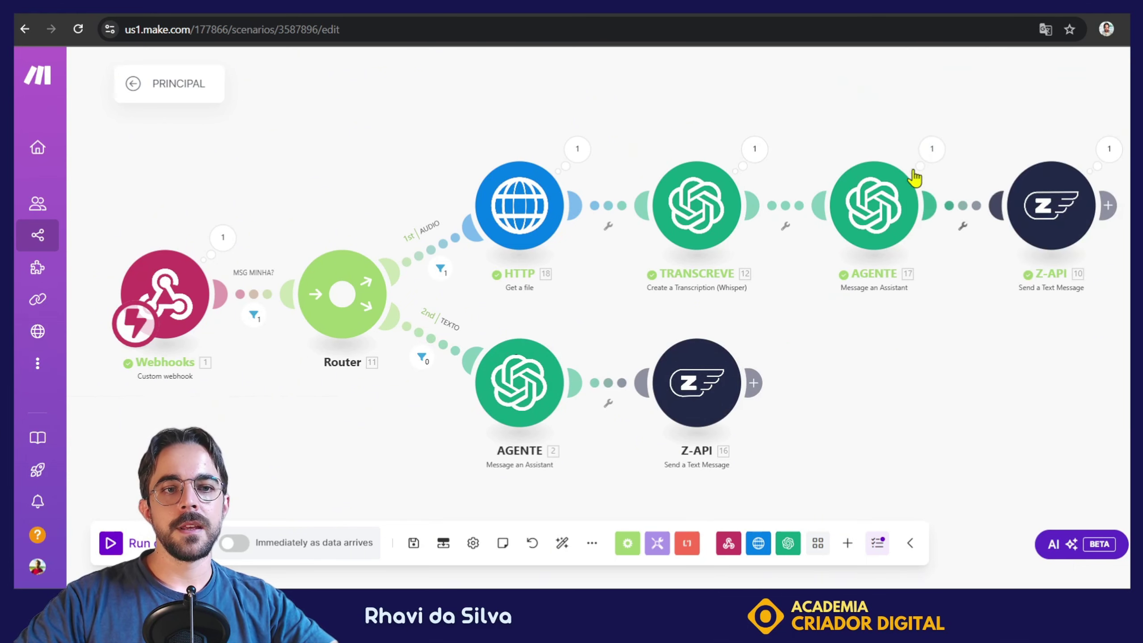
Inspect the audio-branch AGENTE module's execution output, including the result message and the add_row function's URL and HTTP method
click(932, 149)
scroll(755, 261, down, 1)
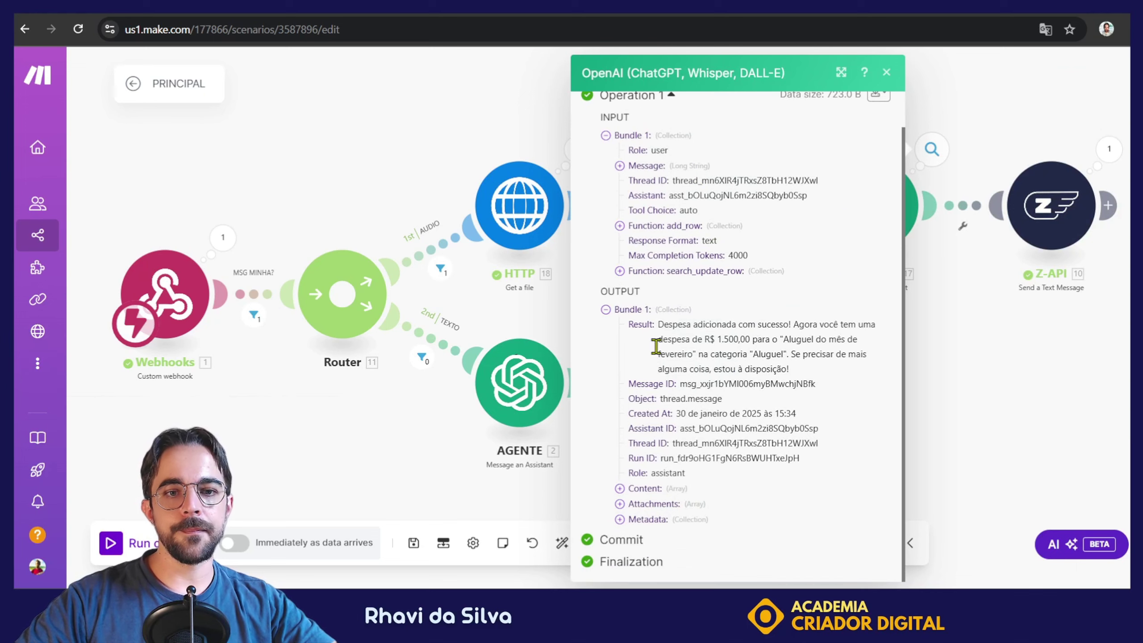
mouse_move(667, 327)
mouse_down()
mouse_move(812, 339)
mouse_move(812, 375)
mouse_move(654, 337)
mouse_up()
click(744, 349)
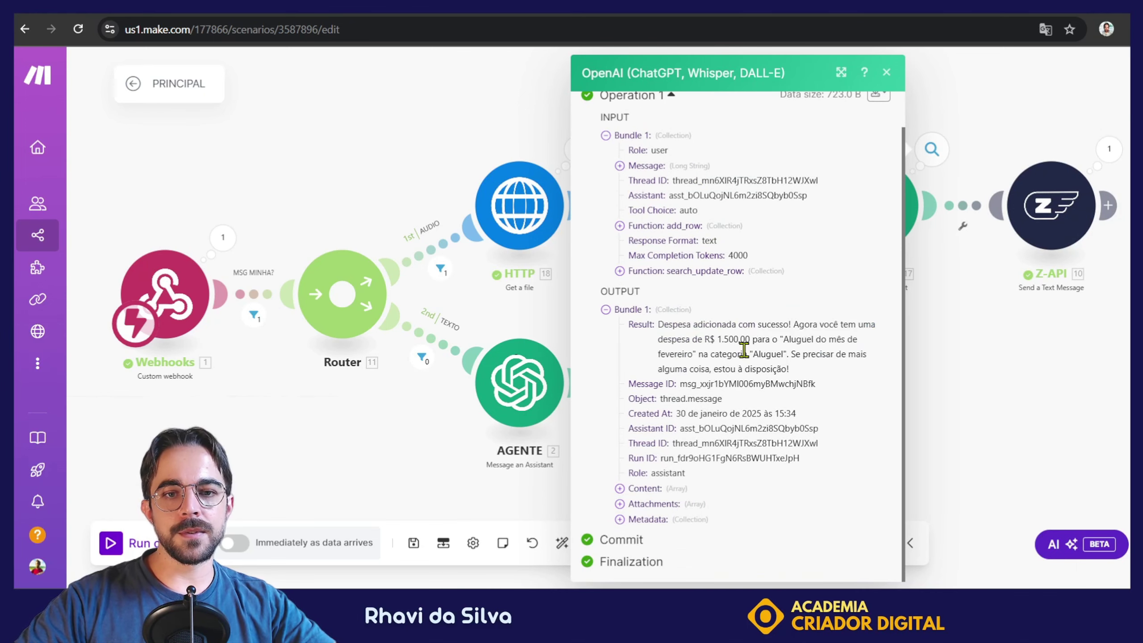
scroll(624, 315, up, 1)
click(621, 265)
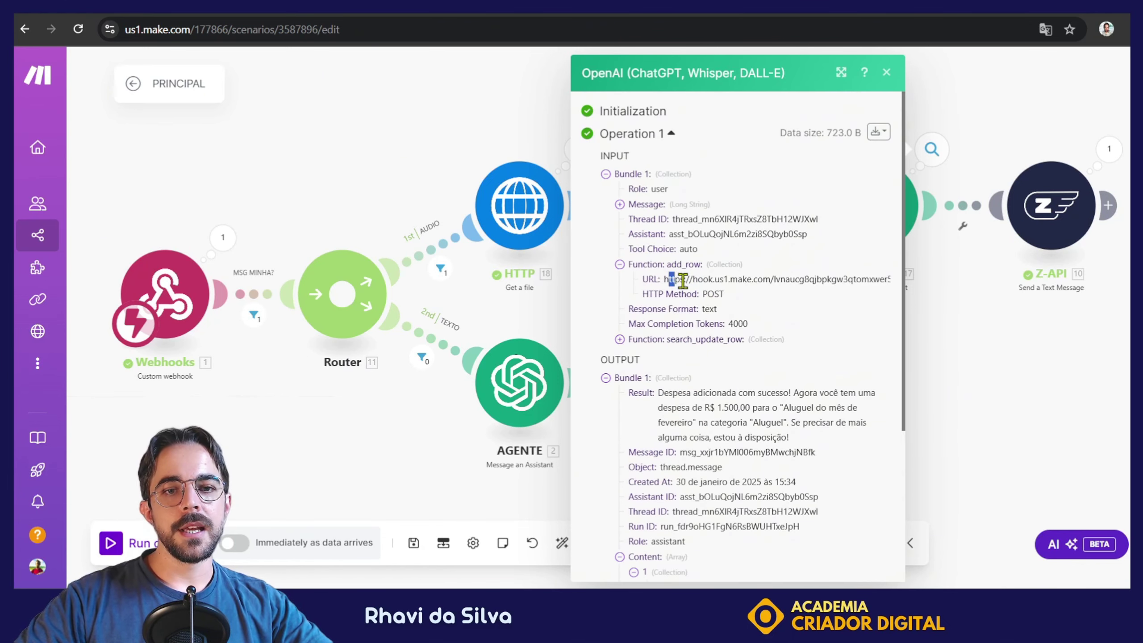
drag(682, 280, 859, 298)
click(813, 283)
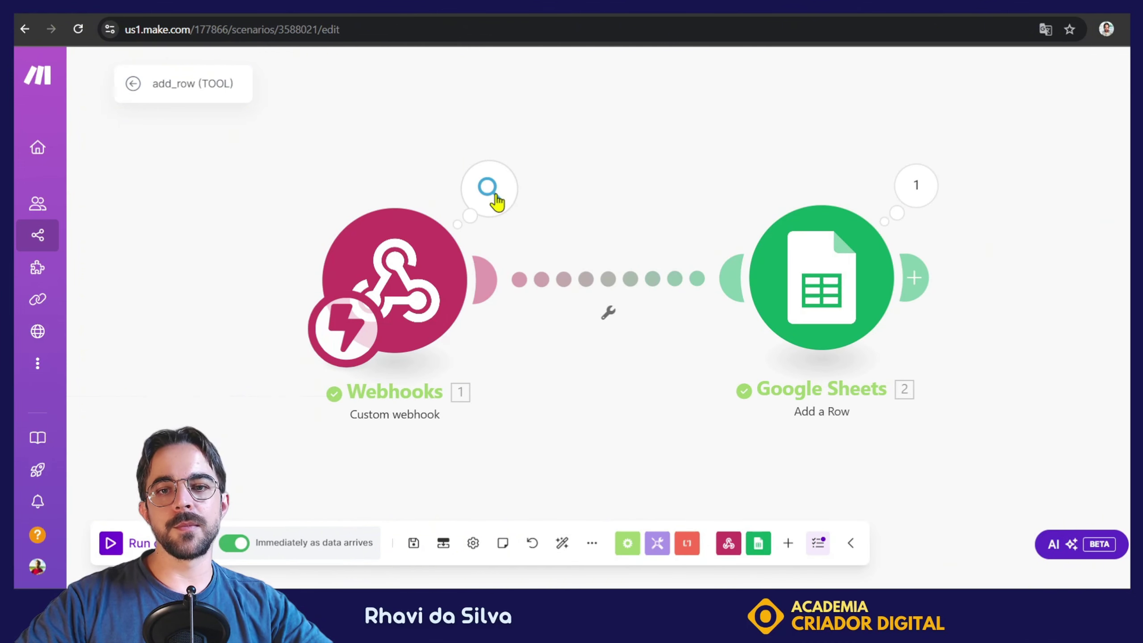
In the add_row (TOOL) scenario, inspect the webhook's execution output and view its output bundle as raw JSON
click(494, 194)
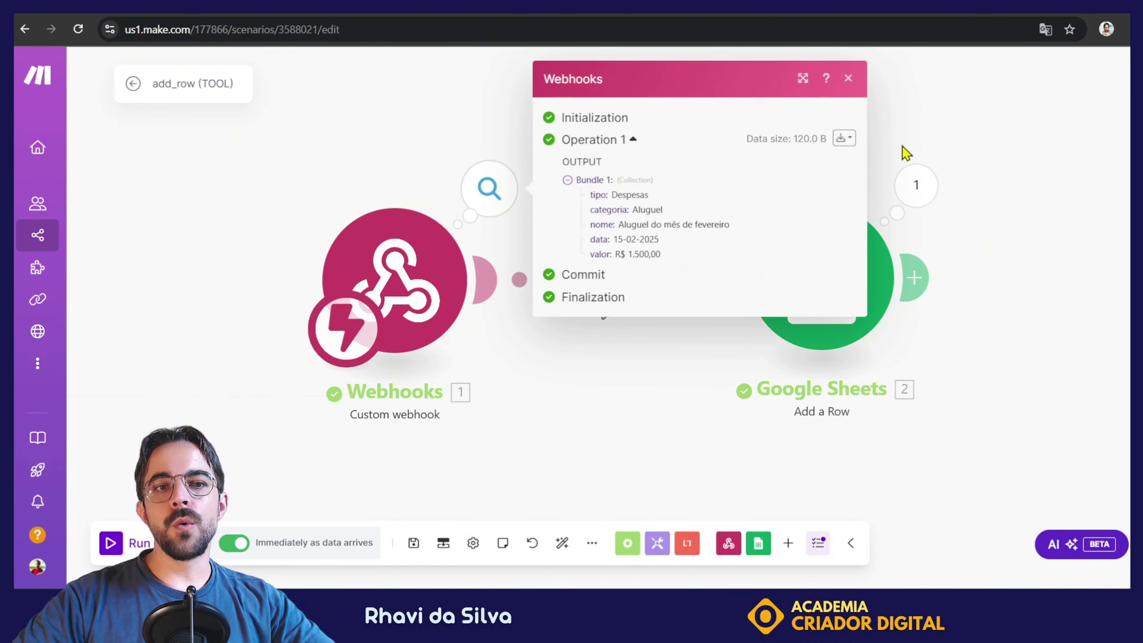
click(844, 139)
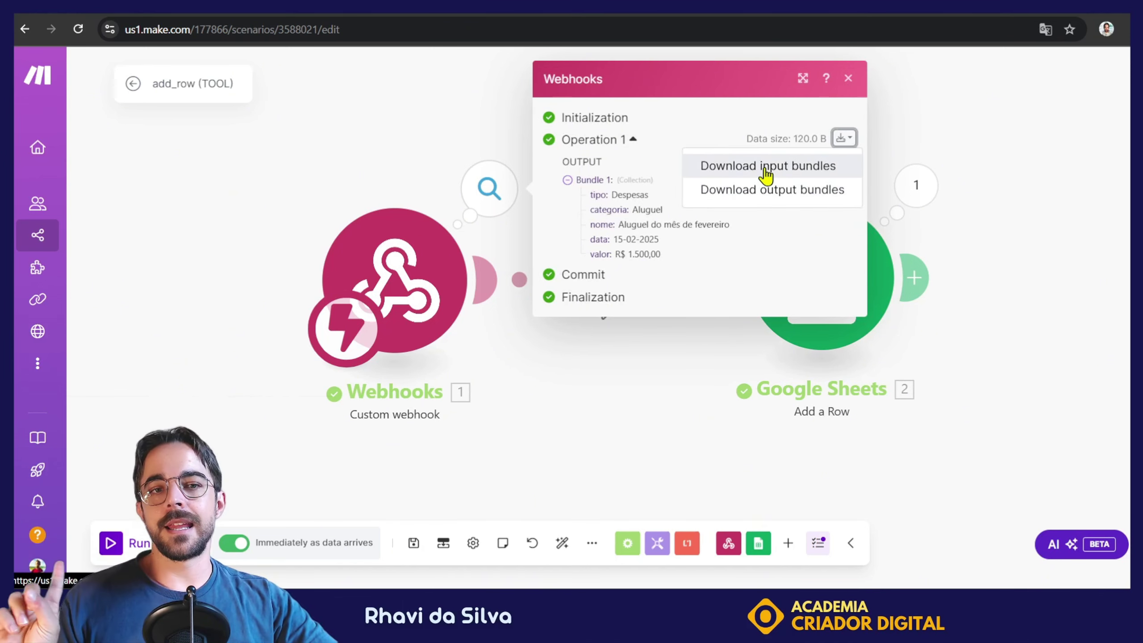
click(783, 190)
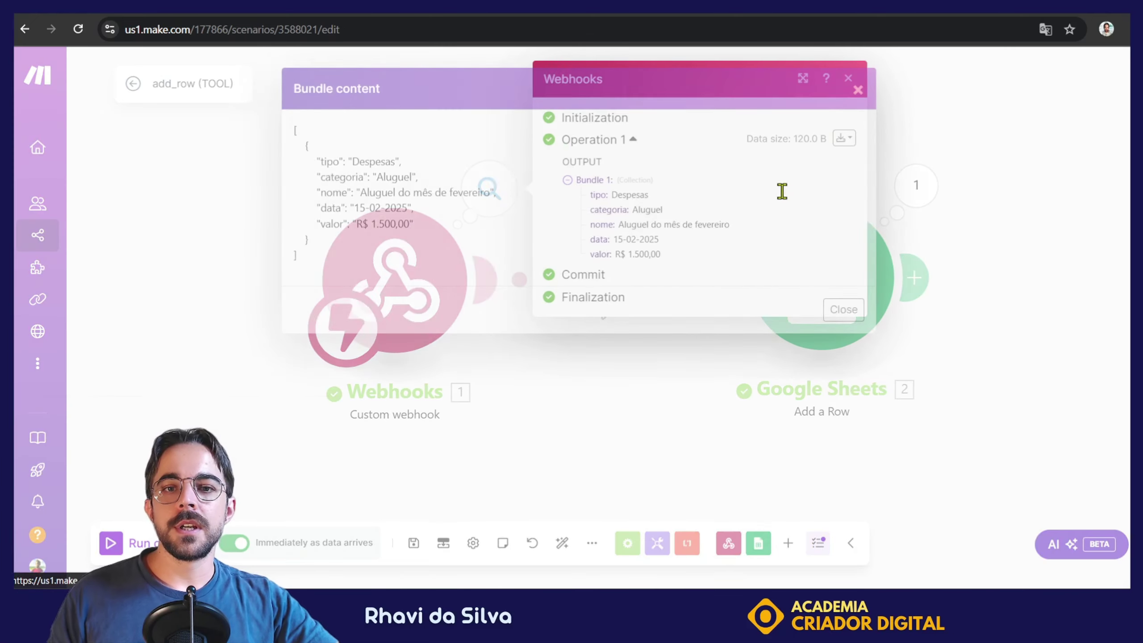
mouse_move(387, 243)
mouse_down()
mouse_move(266, 145)
mouse_move(368, 236)
mouse_up()
click(441, 239)
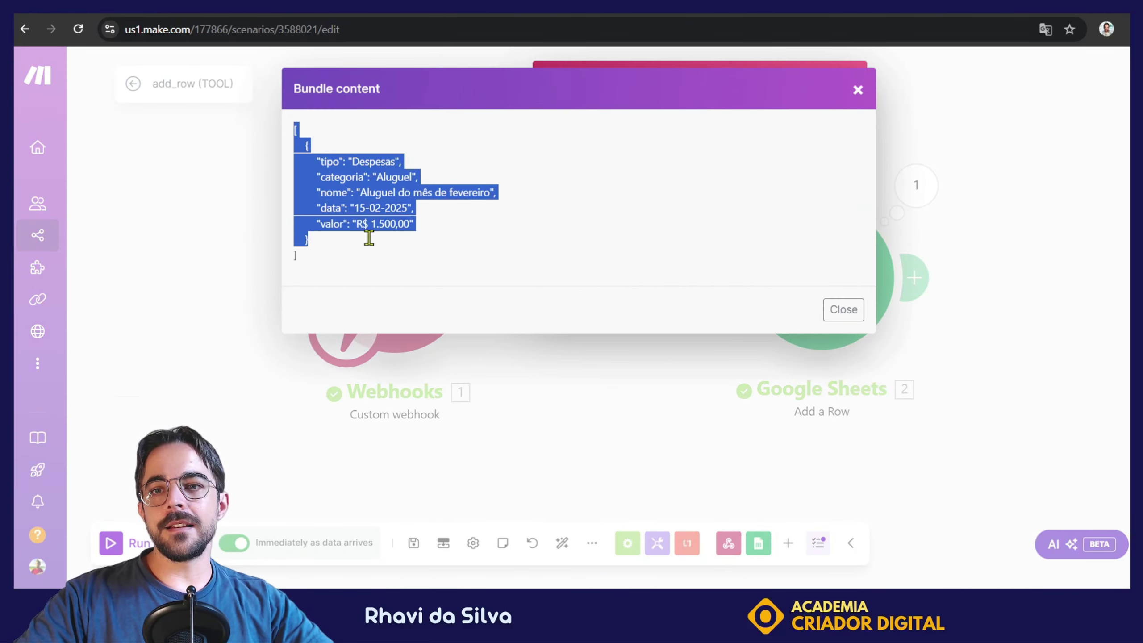
click(383, 271)
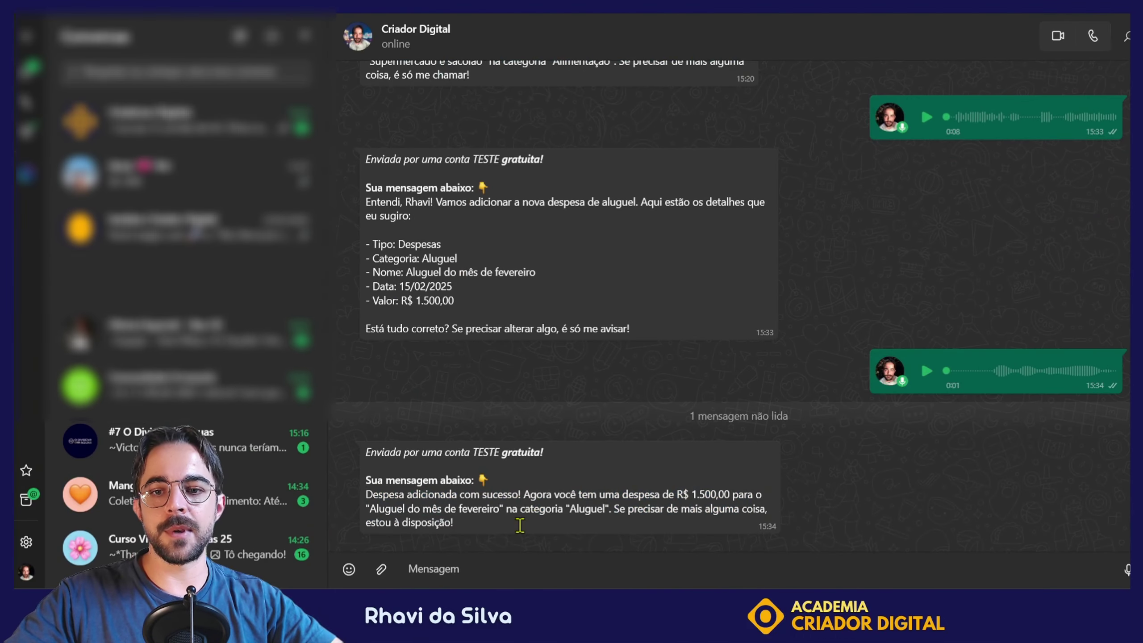
Switch to WhatsApp and read the assistant's latest reply about the February rent expense
drag(411, 494, 695, 509)
click(714, 484)
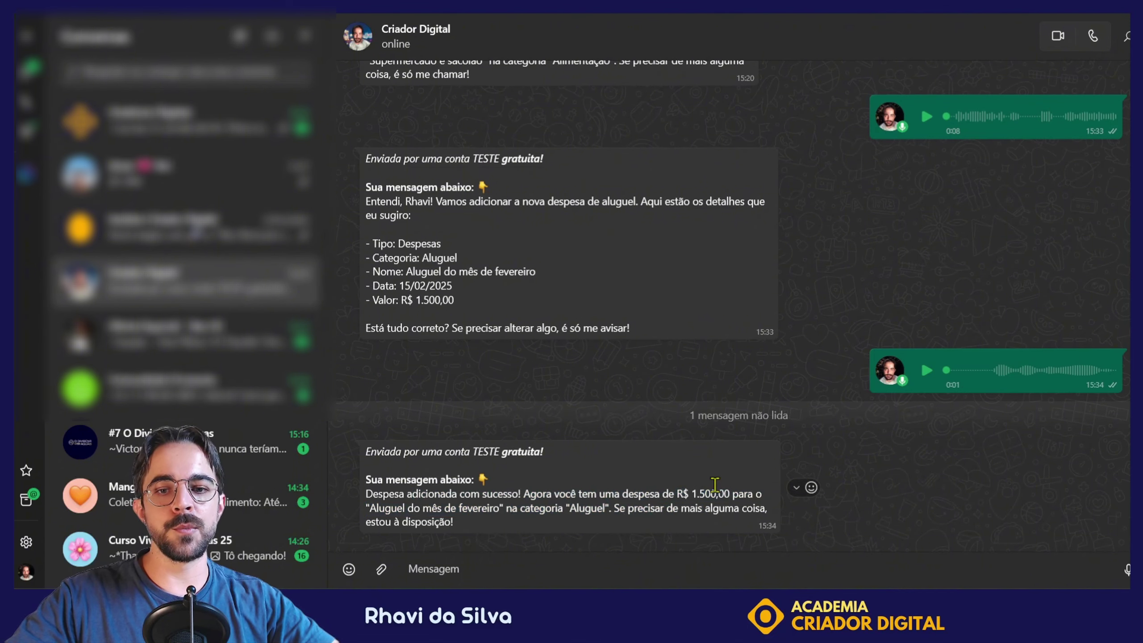
drag(563, 527, 366, 497)
click(481, 540)
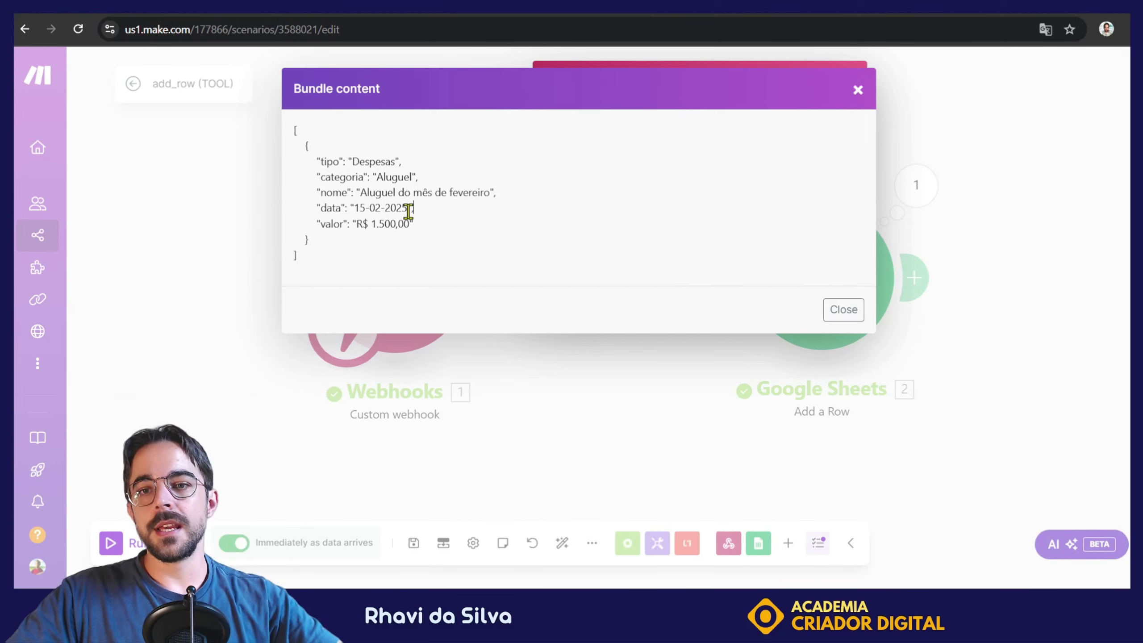
Return to Make, review the webhook's JSON bundle fields, and close the bundle content and output windows
drag(408, 208, 296, 128)
click(377, 225)
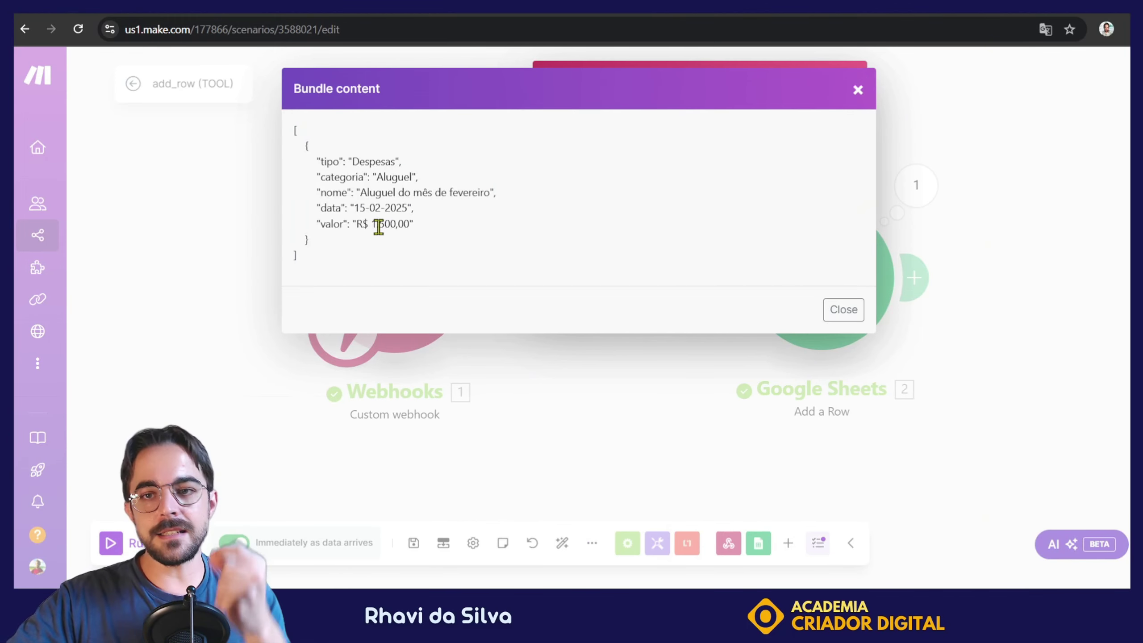
click(845, 308)
click(849, 82)
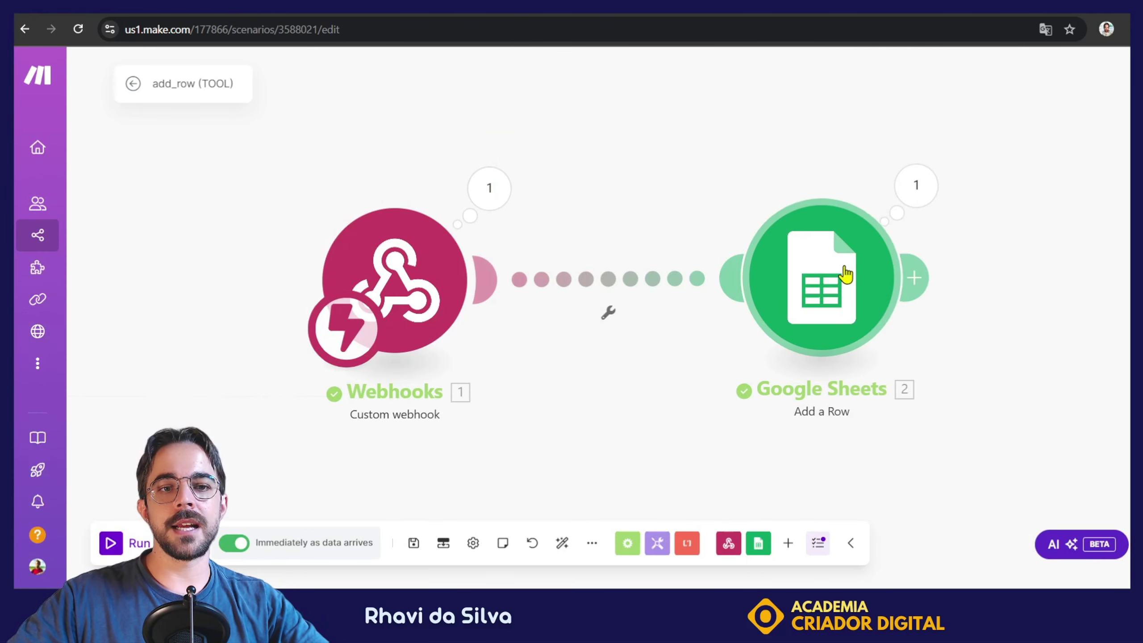
Review how the Google Sheets Add a Row module maps tipo, categoria, nome, data and valor, leaving its settings unsaved
click(847, 273)
scroll(541, 296, down, 5)
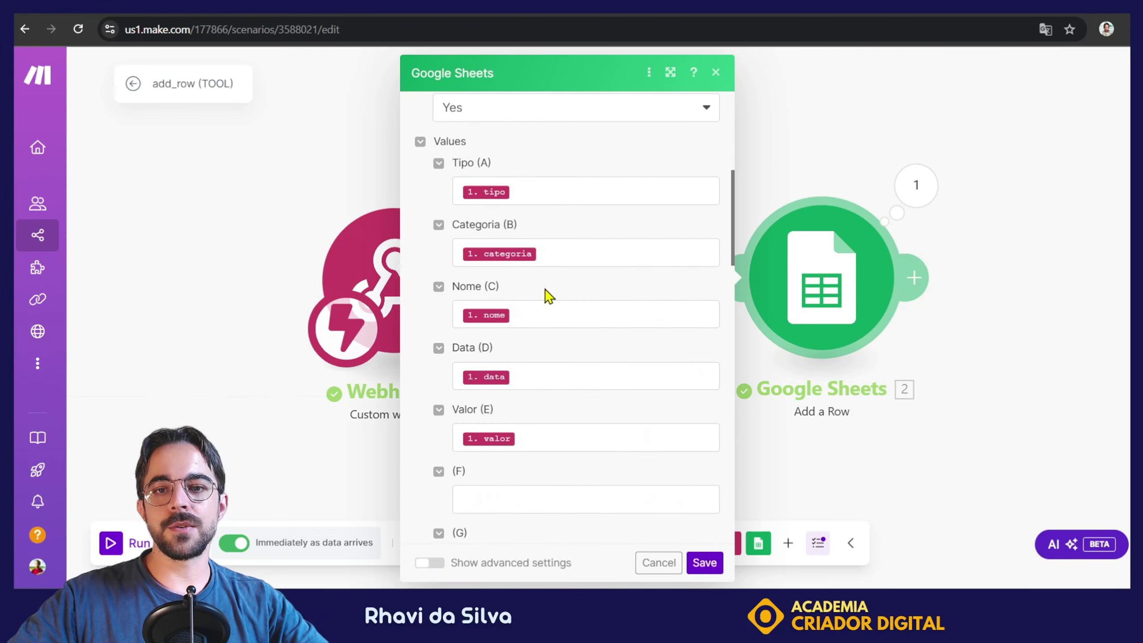
click(575, 190)
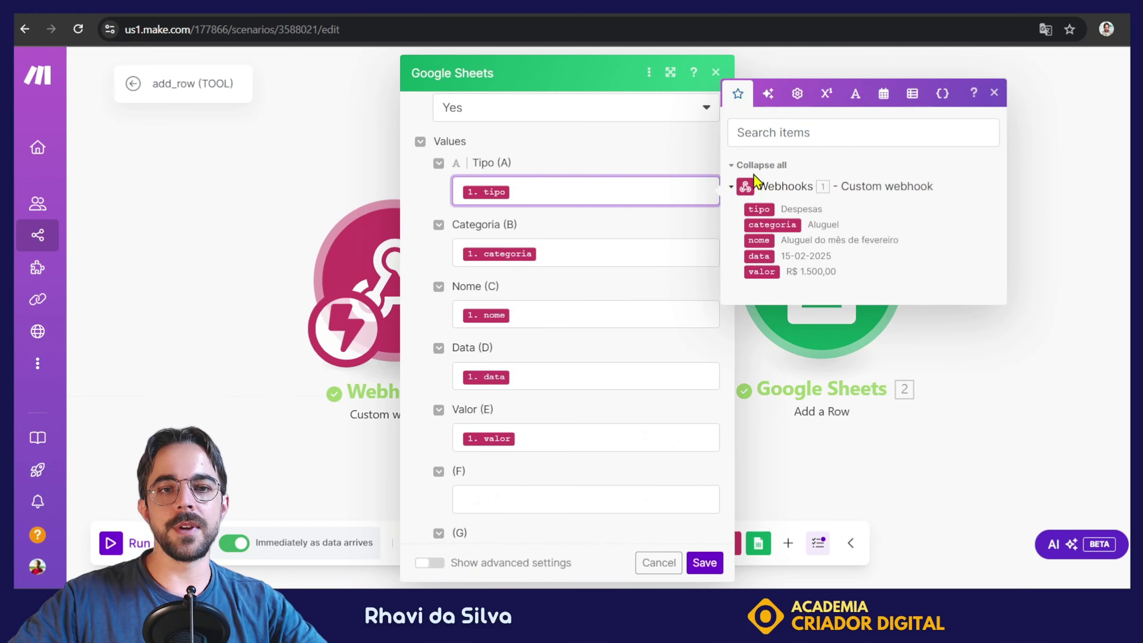
drag(773, 210, 650, 240)
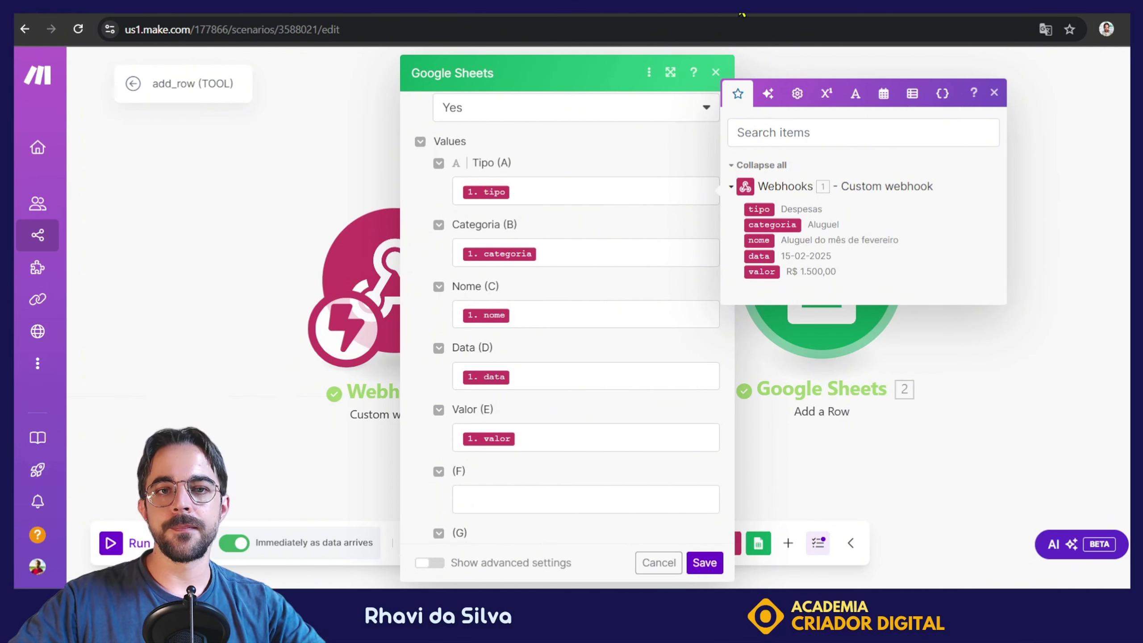
click(716, 72)
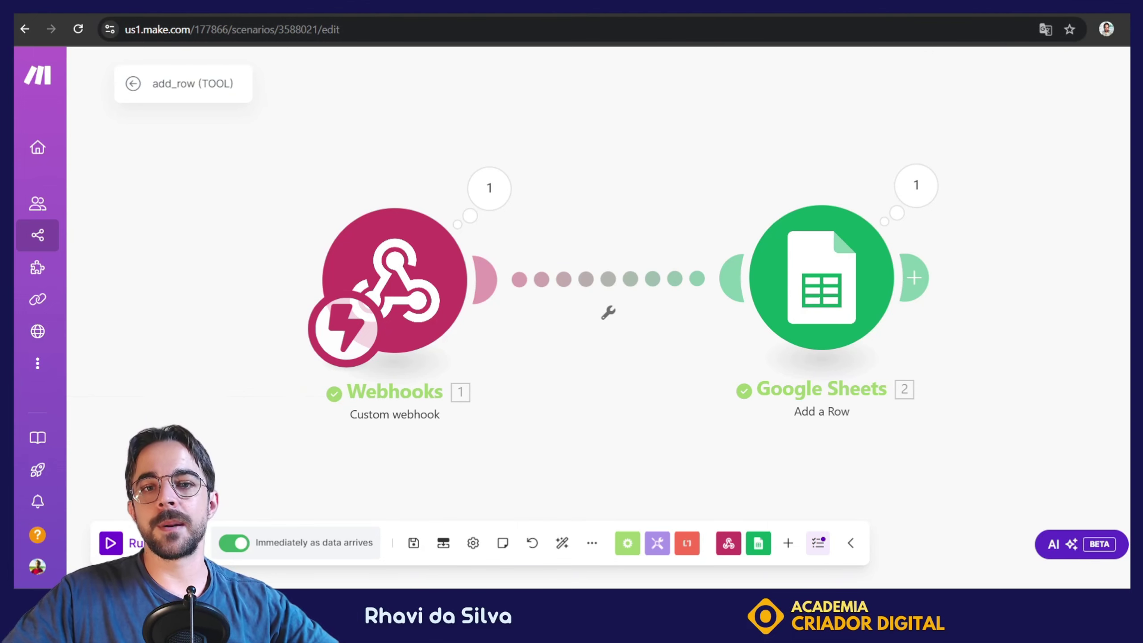
Switch to the planilha_controle_financeiro spreadsheet and check the name, date and value of the rent expense in row 9
click(563, 7)
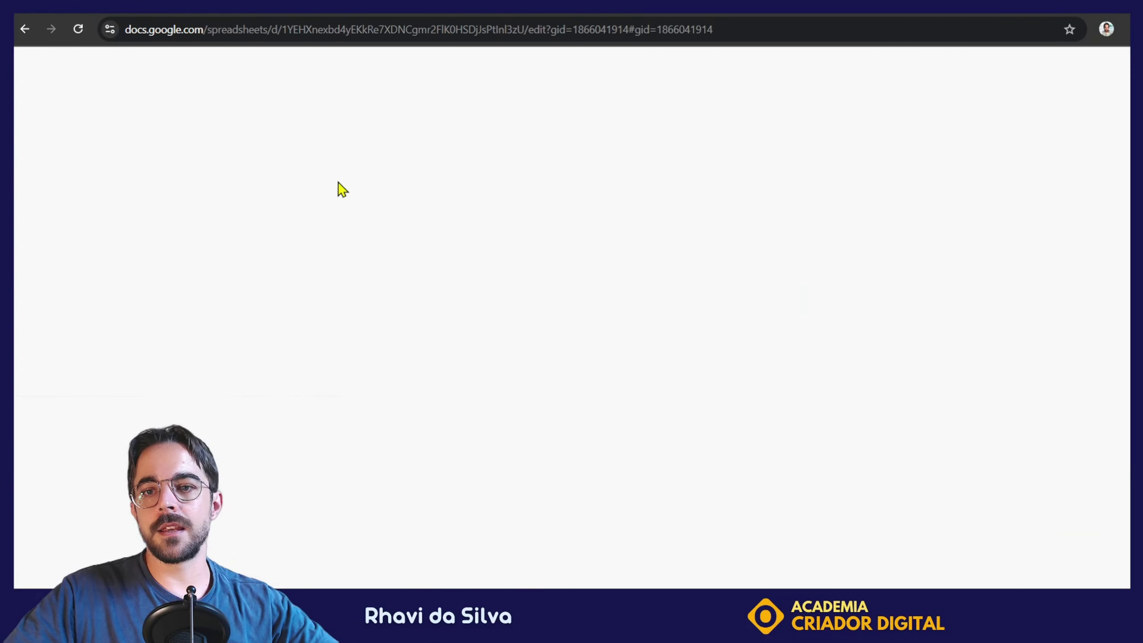
click(351, 385)
click(245, 302)
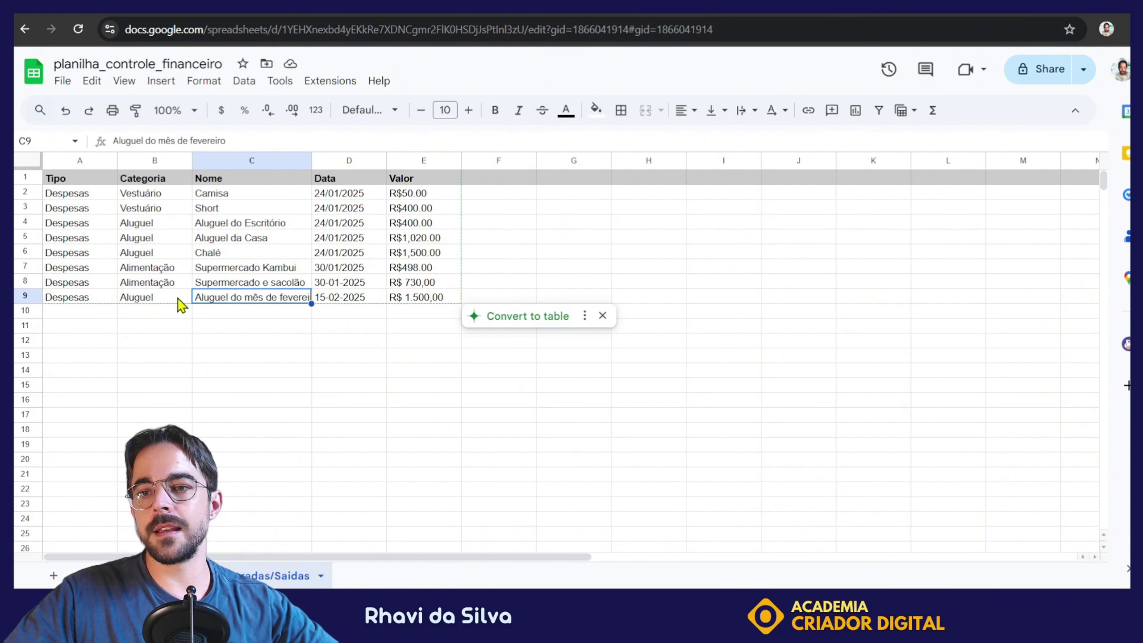
click(338, 301)
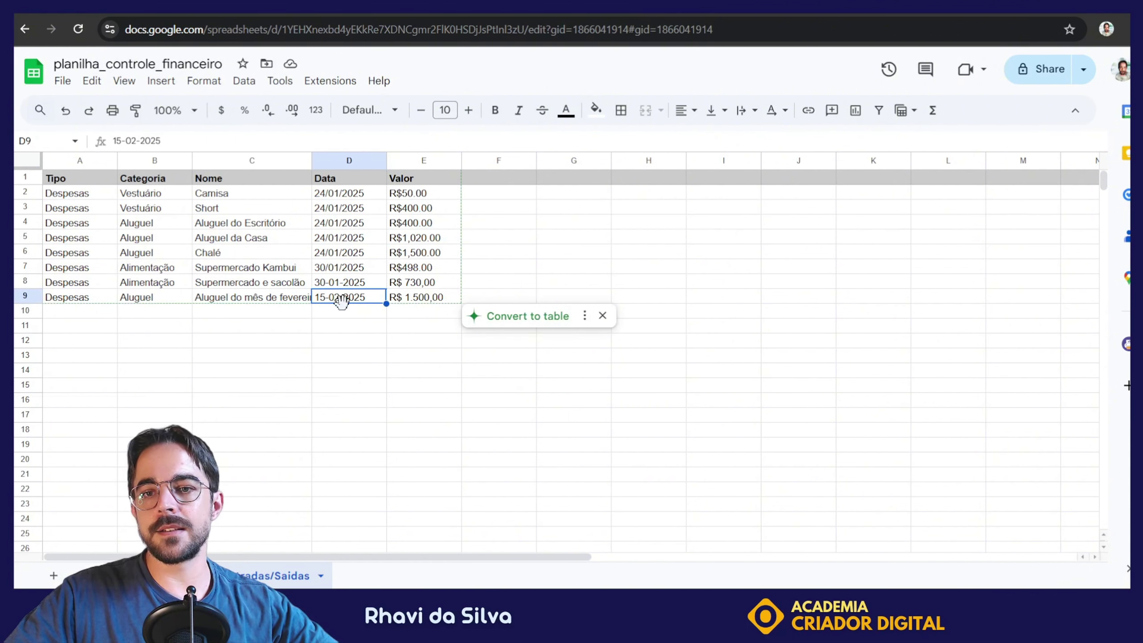
click(415, 298)
click(417, 283)
click(439, 356)
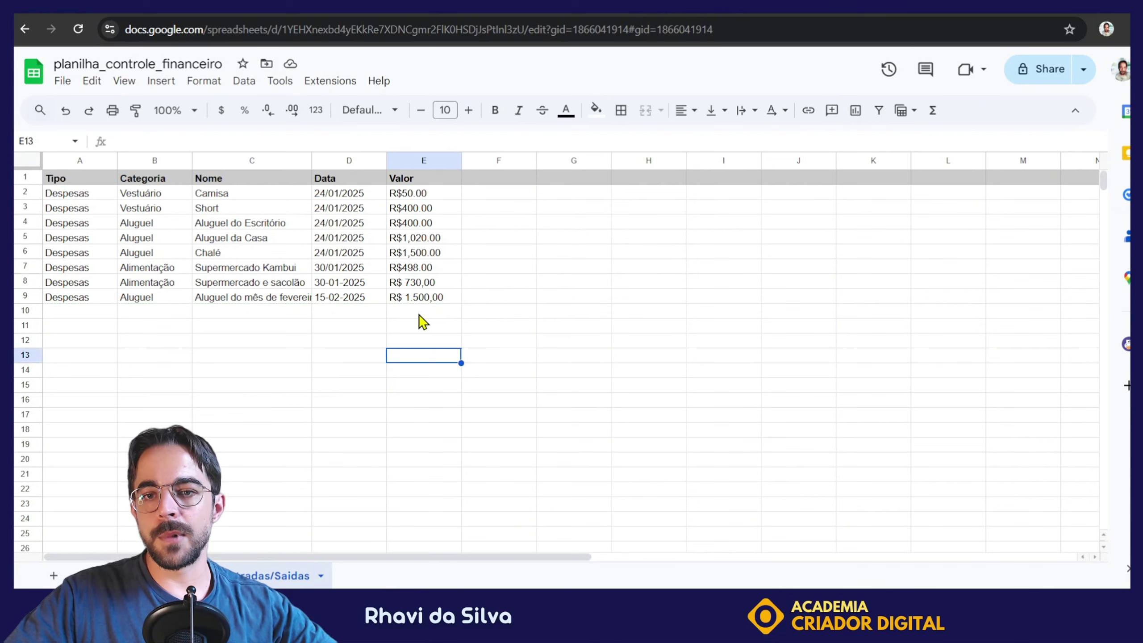
click(423, 299)
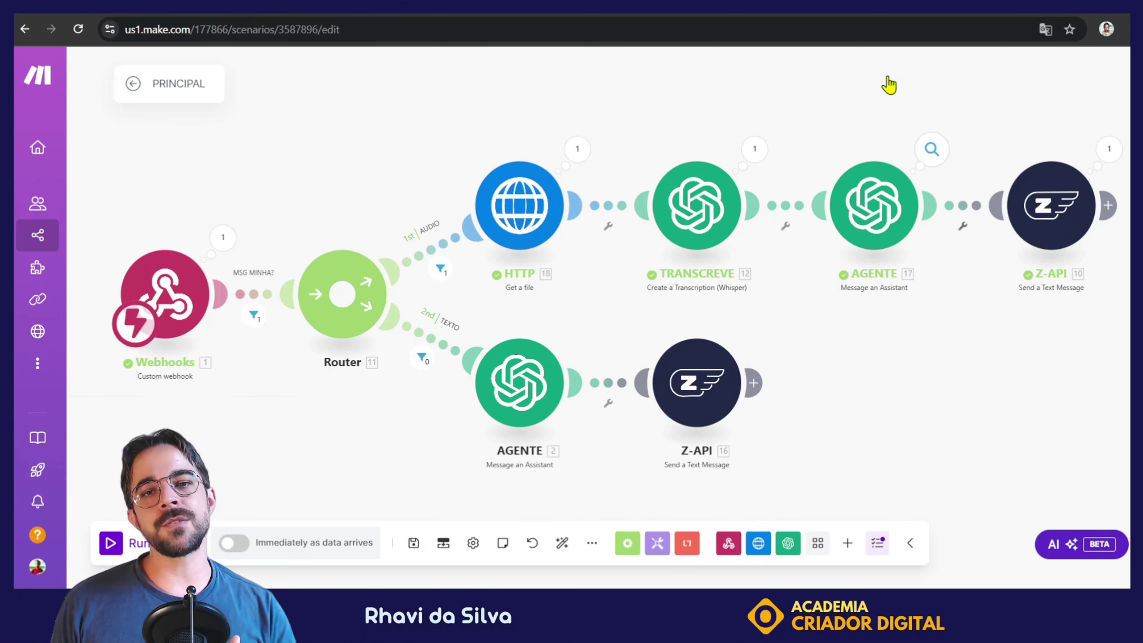
Return to Make and create a new scenario from the team's scenario list
scroll(293, 122, down, 1)
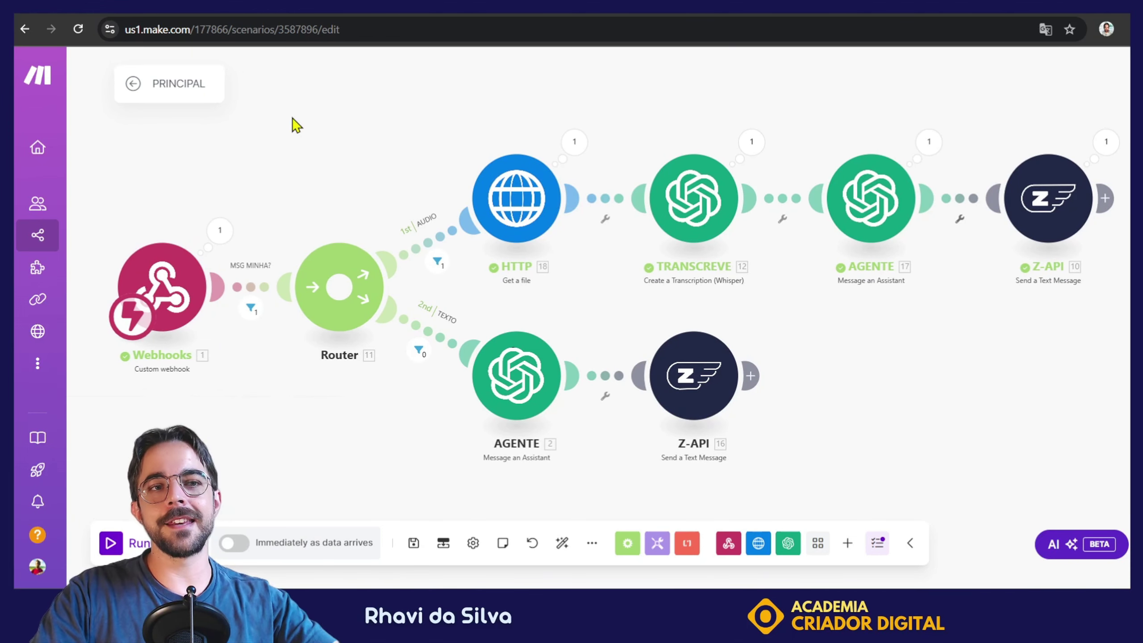
click(116, 155)
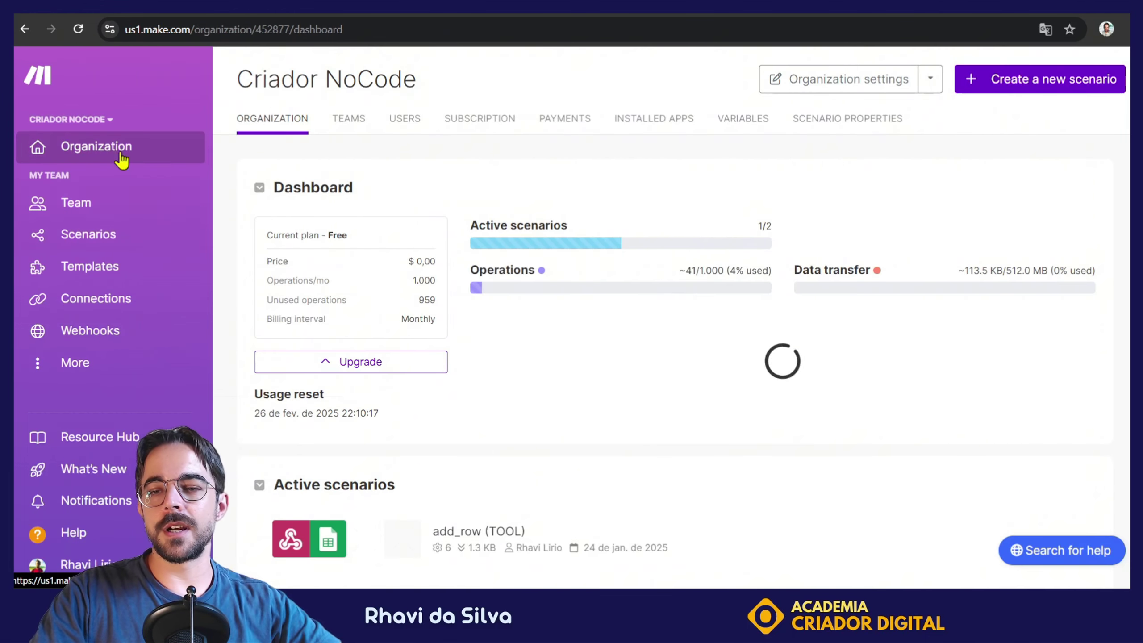
click(113, 234)
click(1066, 78)
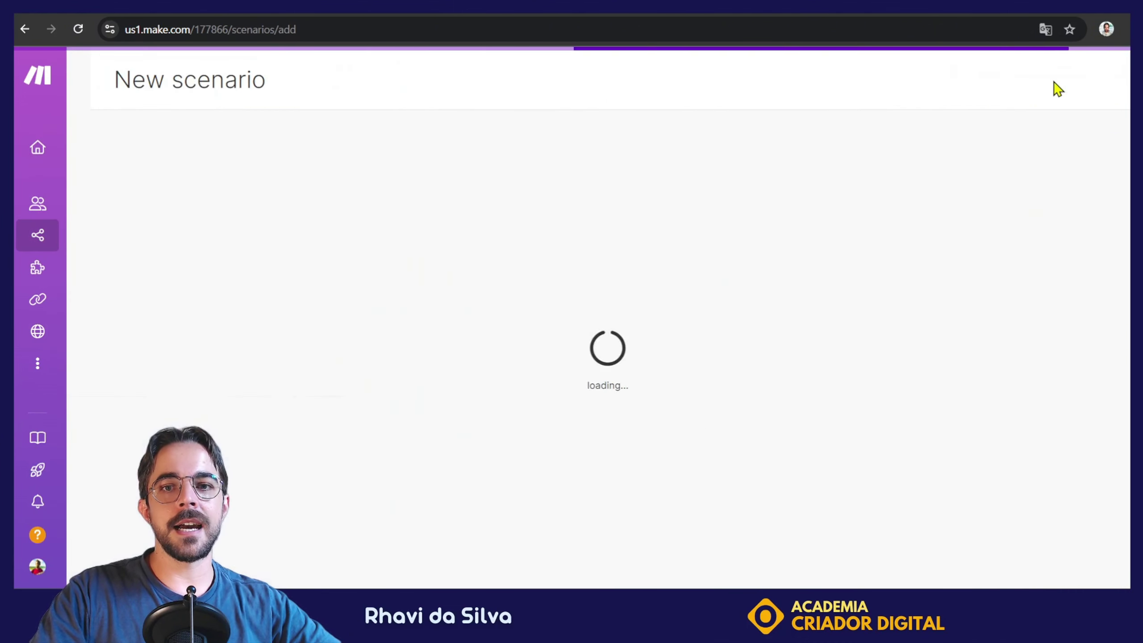